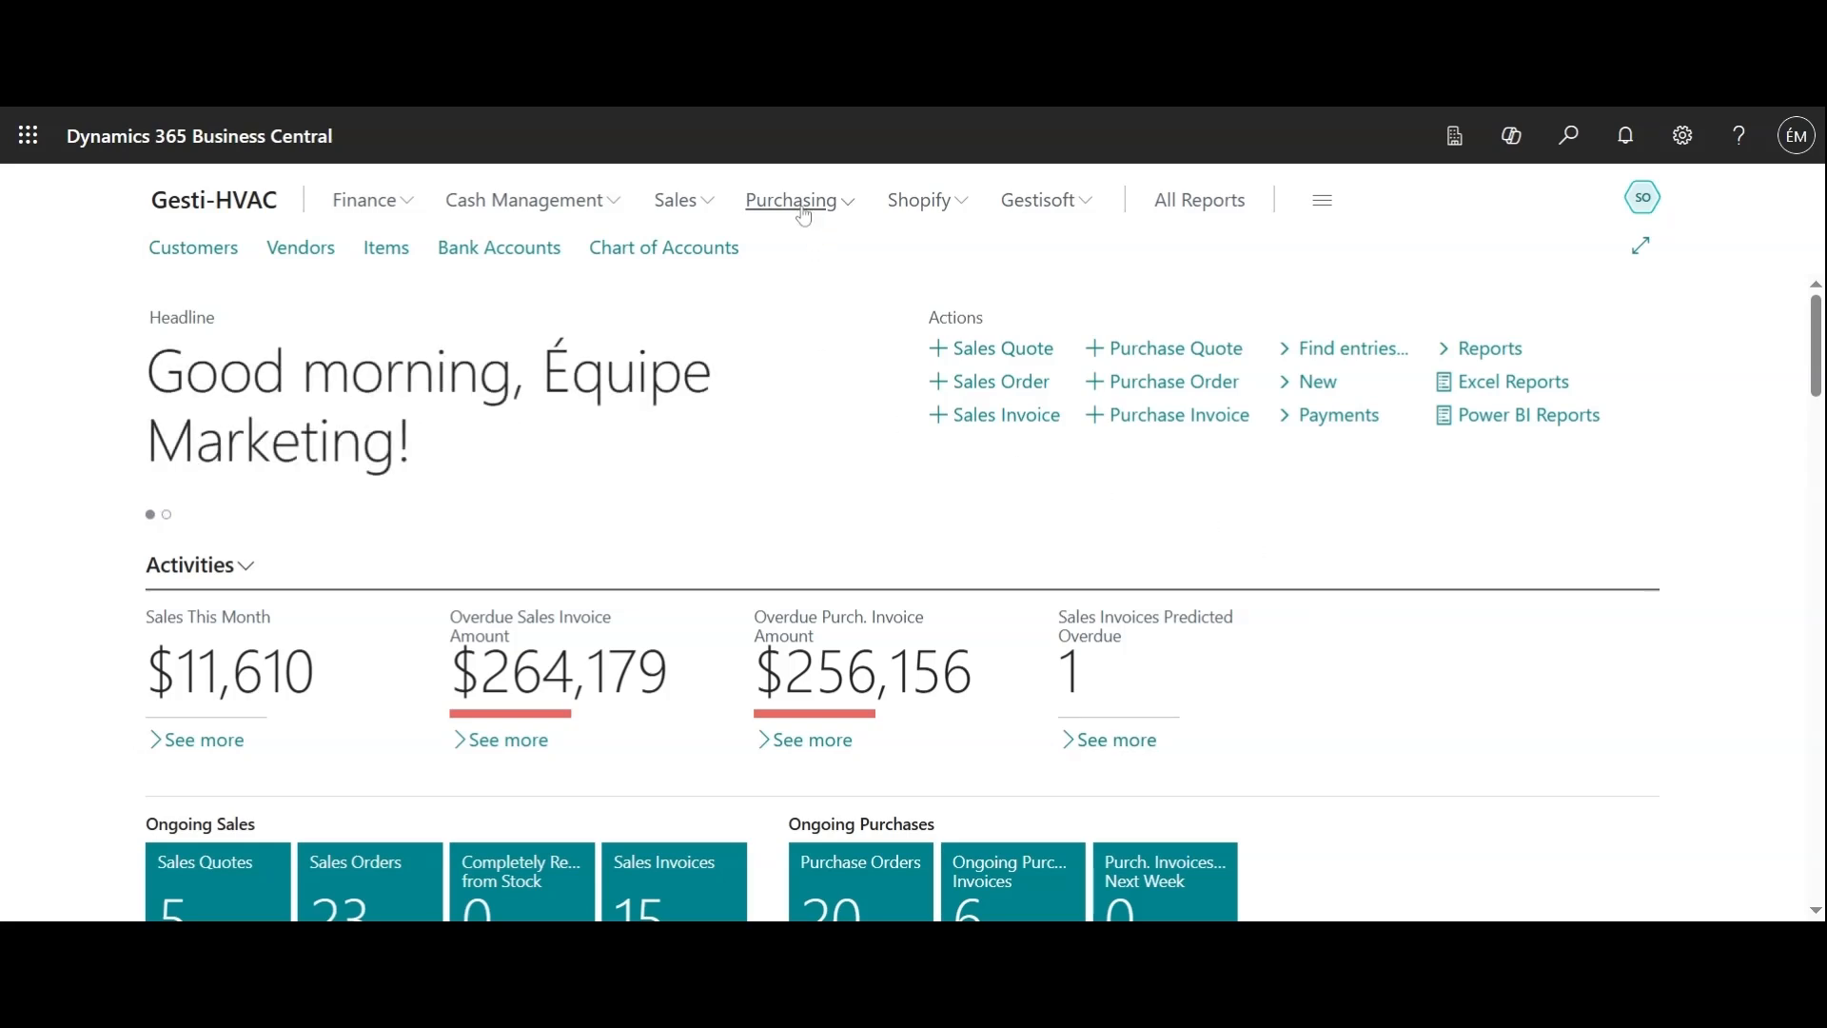
# Create a new purchase invoice for the vendor Fabrikam, Canada Inc
pyautogui.click(842, 219)
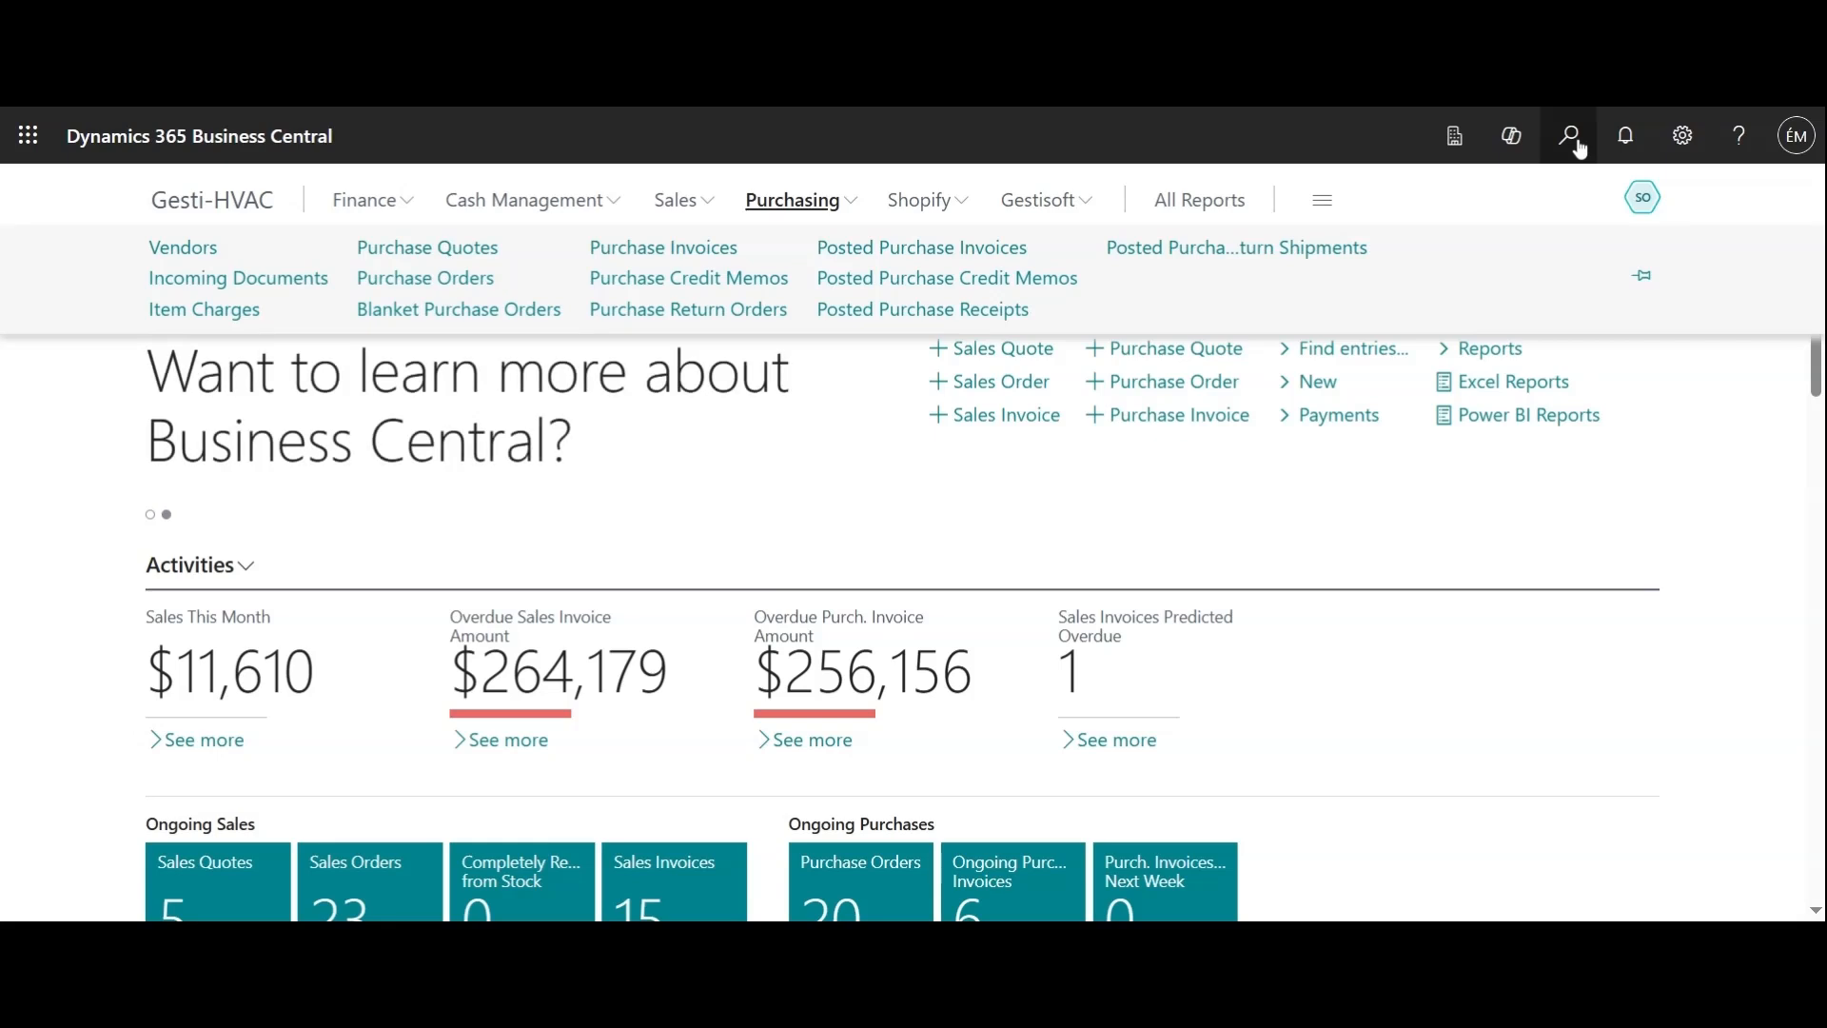
pyautogui.click(714, 250)
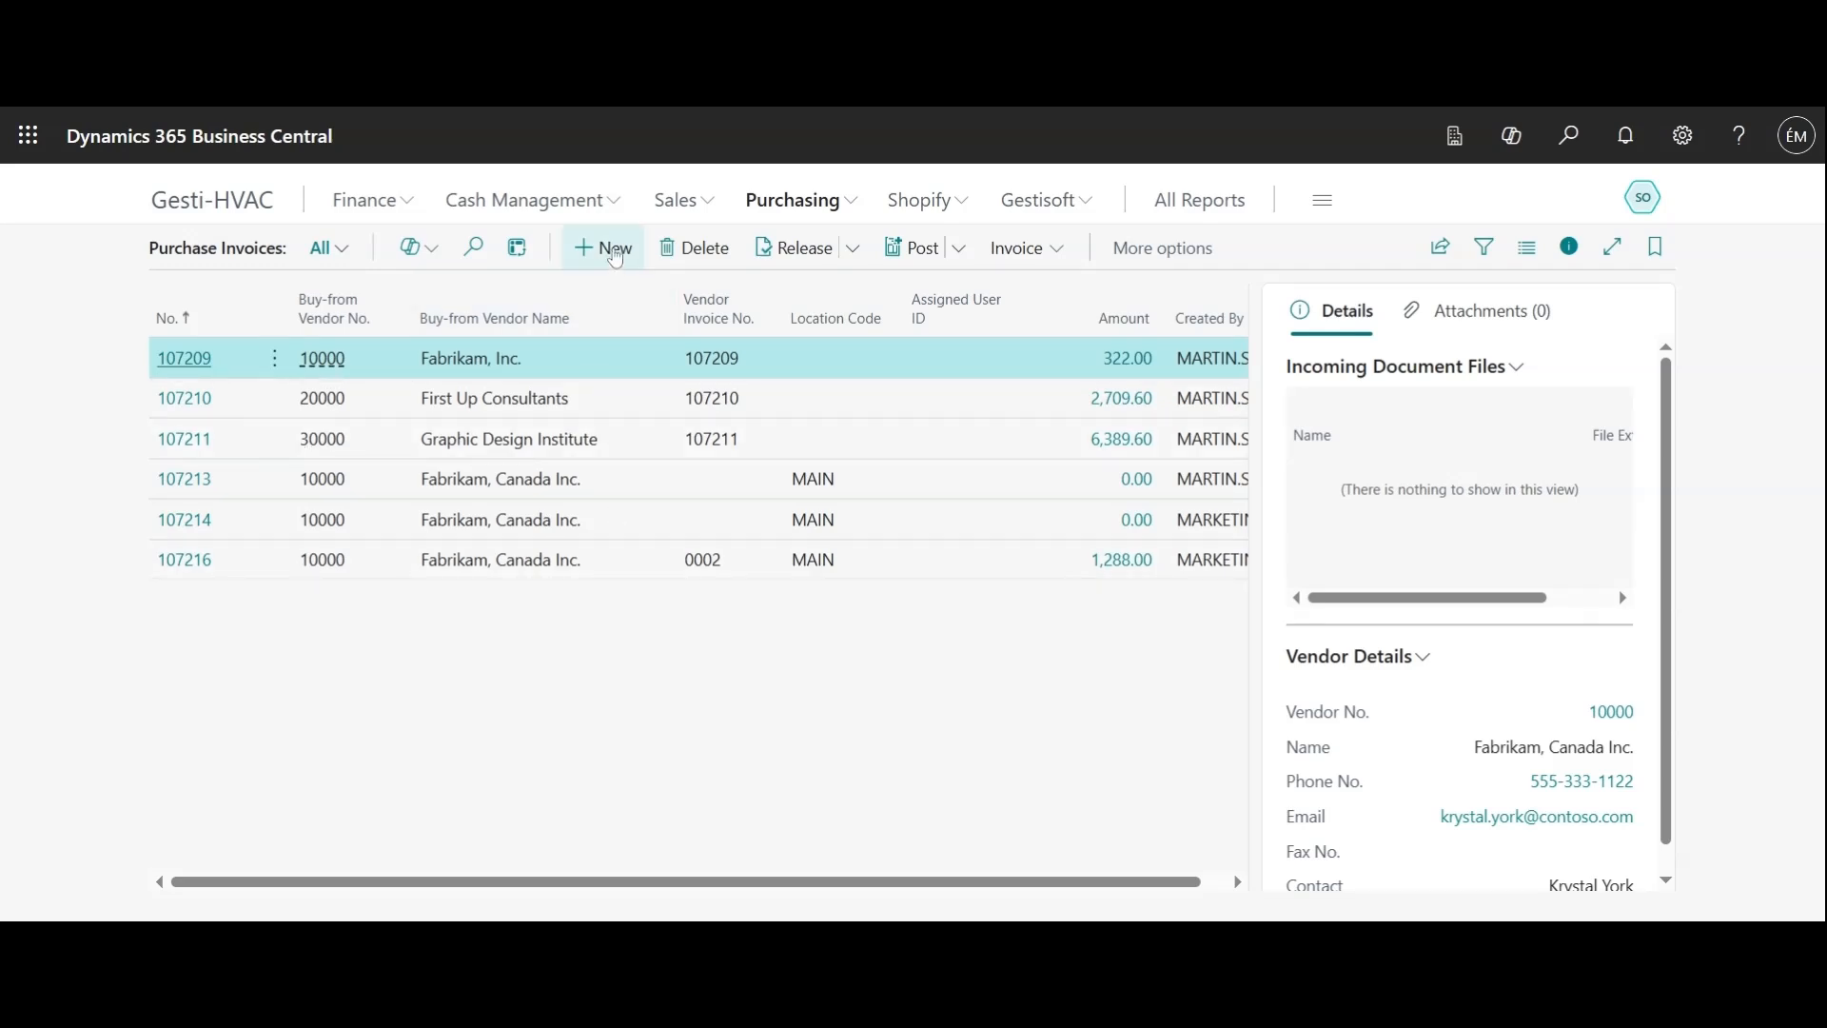
pyautogui.click(615, 259)
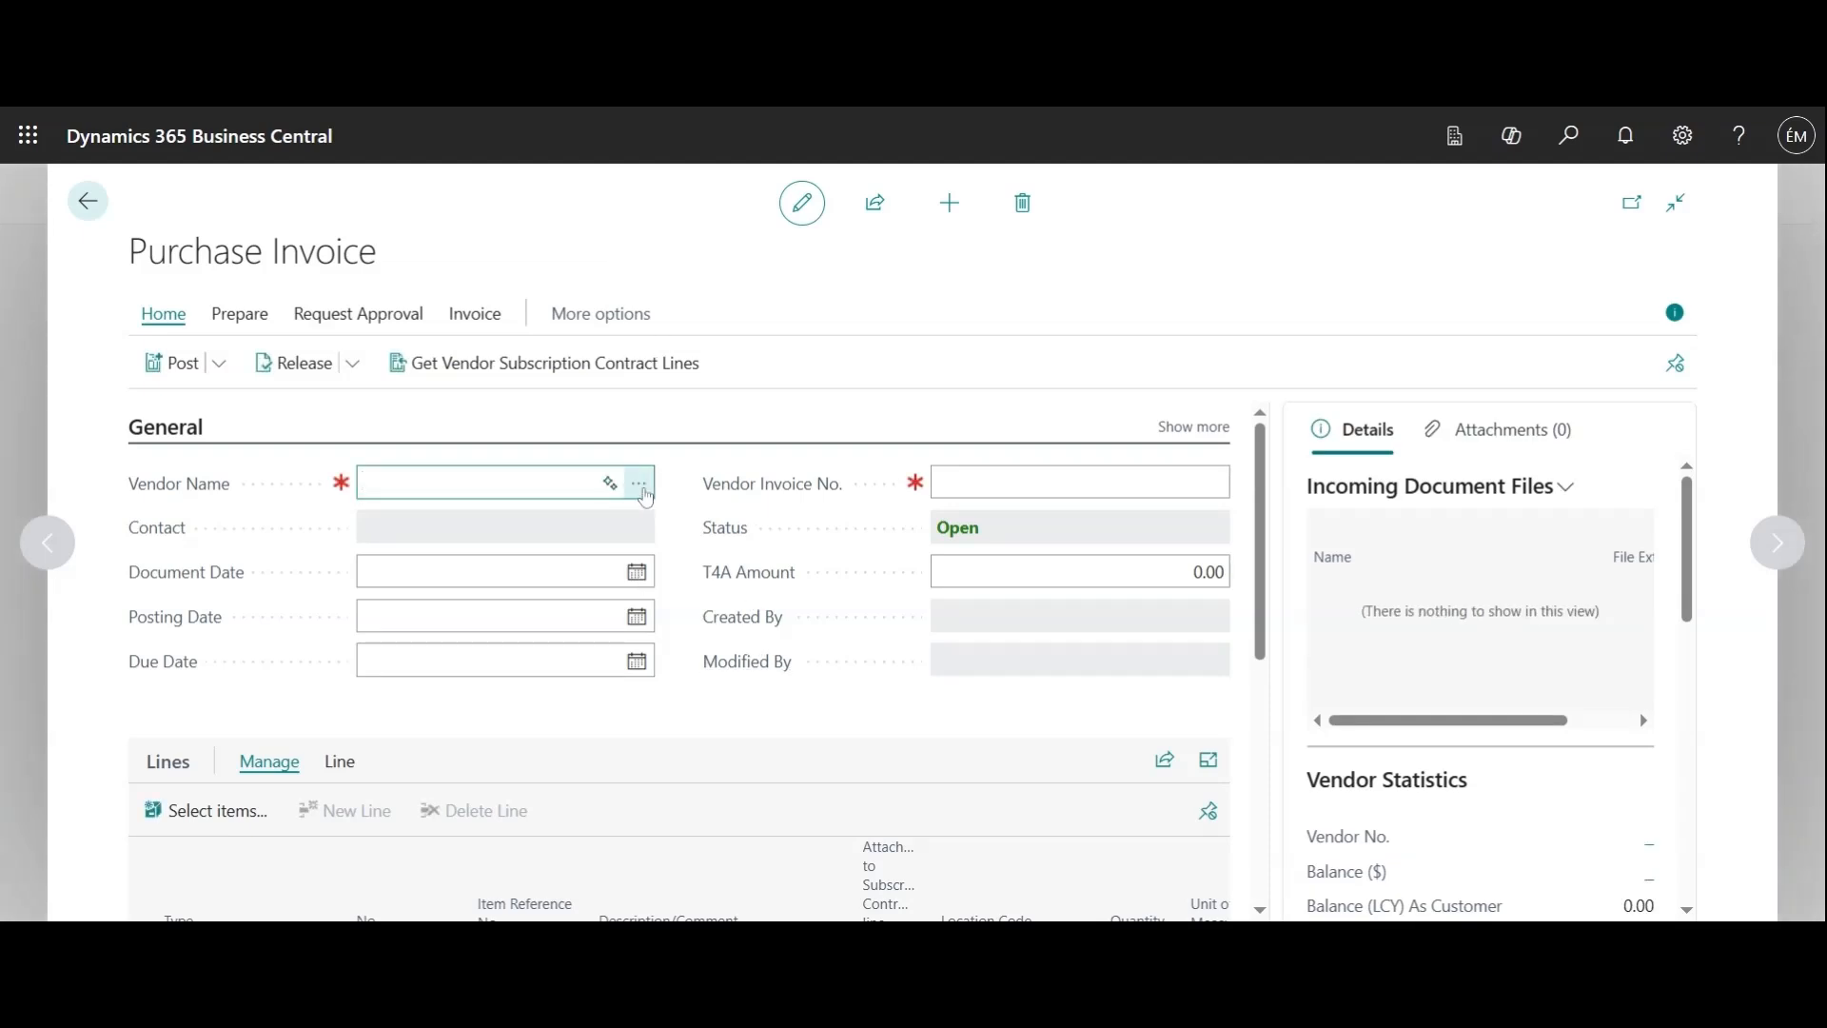
pyautogui.click(643, 492)
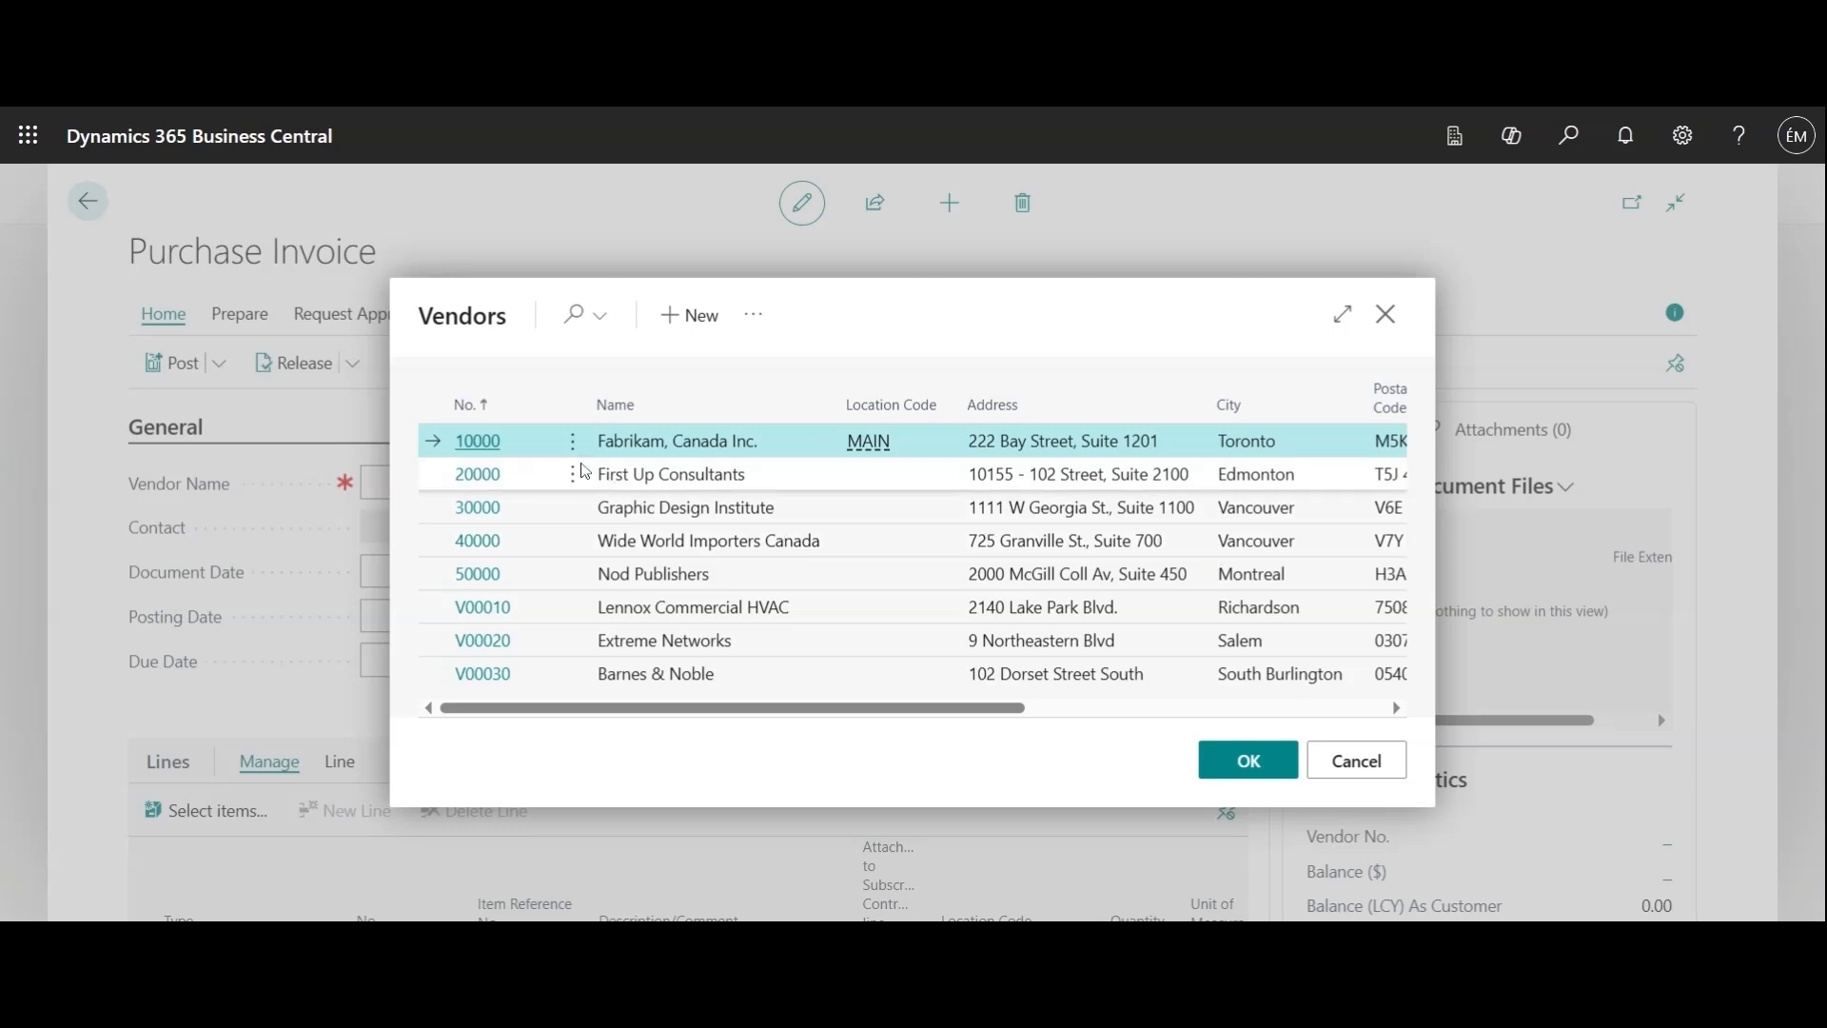
pyautogui.click(485, 451)
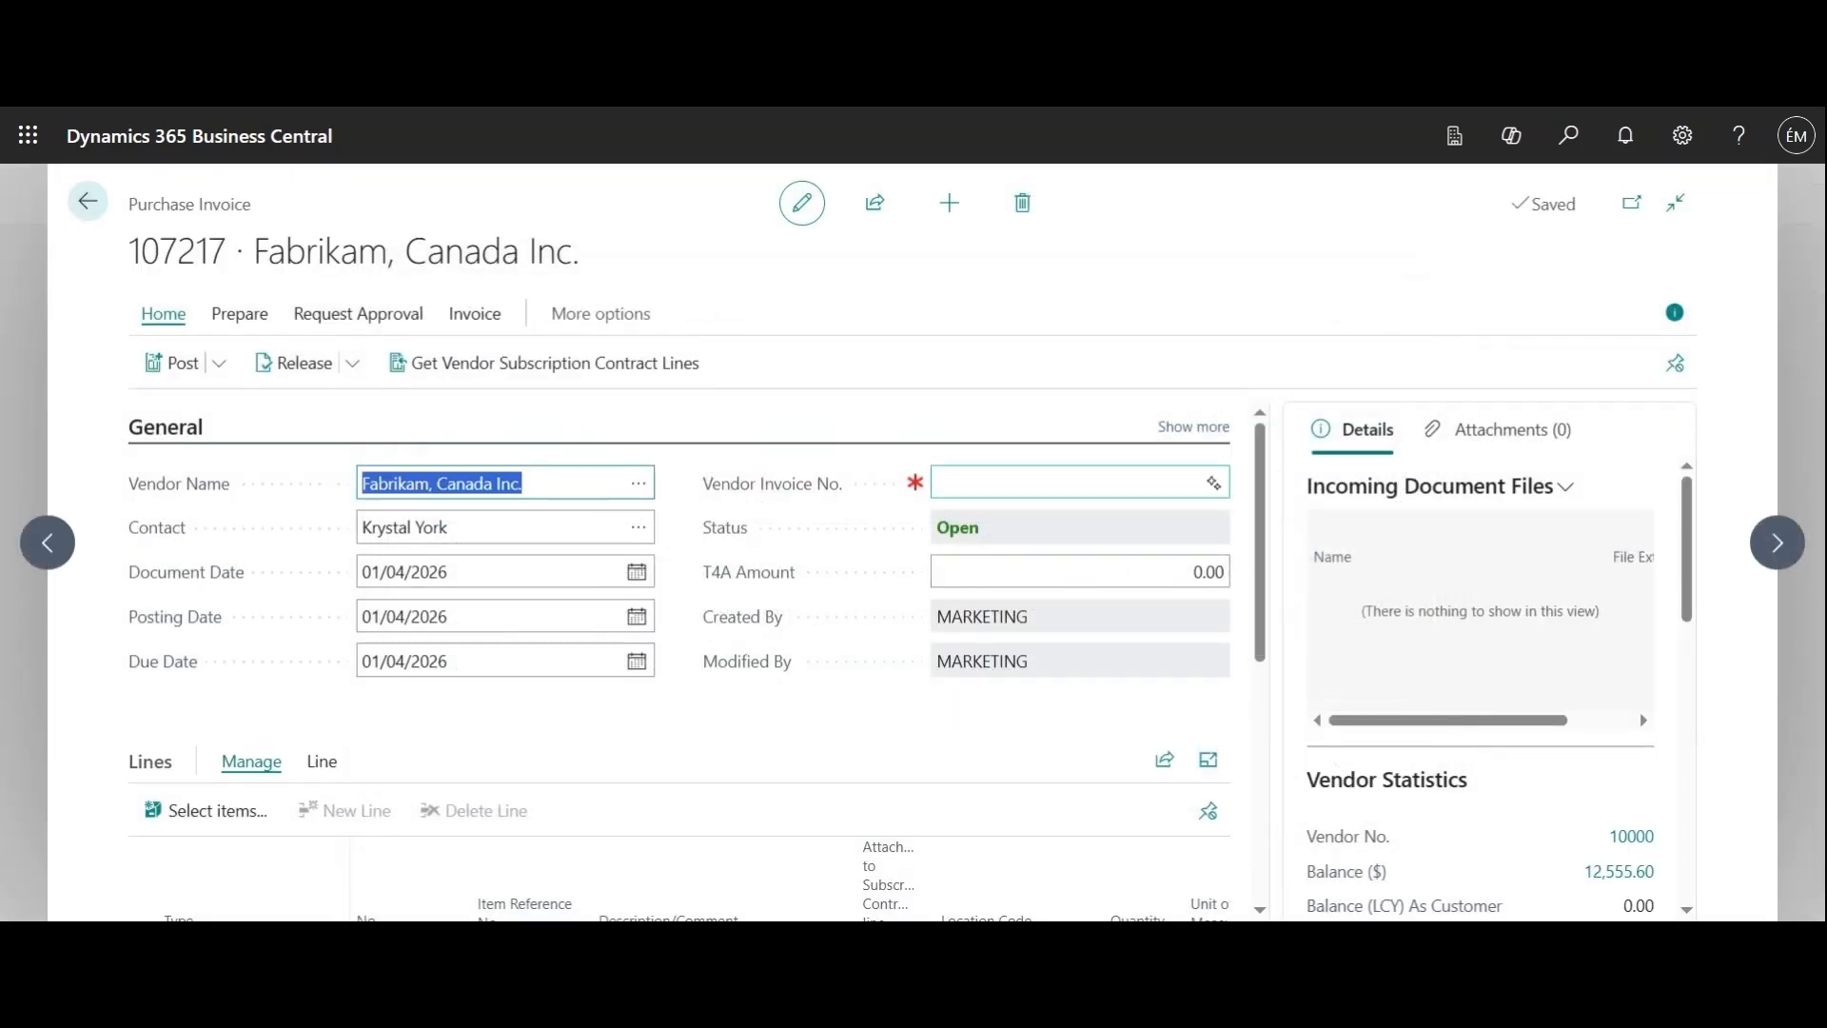
# Enter 003 as the vendor invoice number on the purchase invoice
pyautogui.click(990, 482)
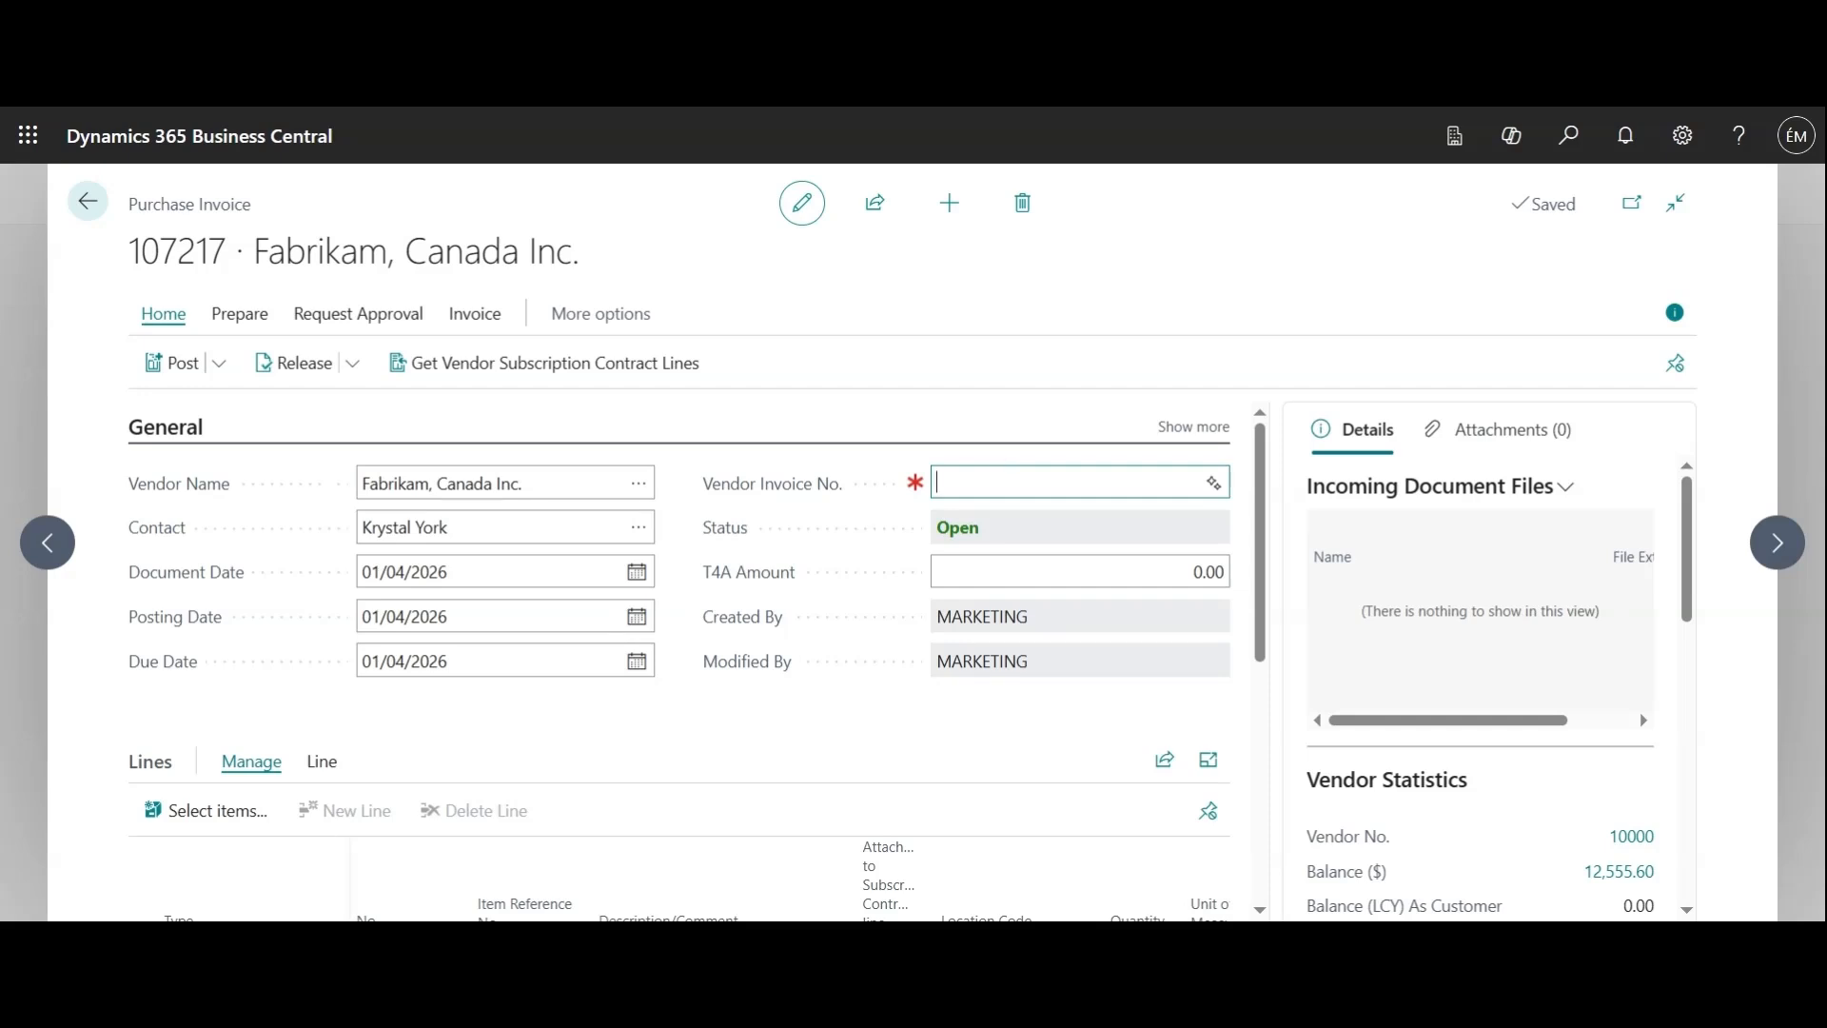
pyautogui.write('003')
pyautogui.click(940, 430)
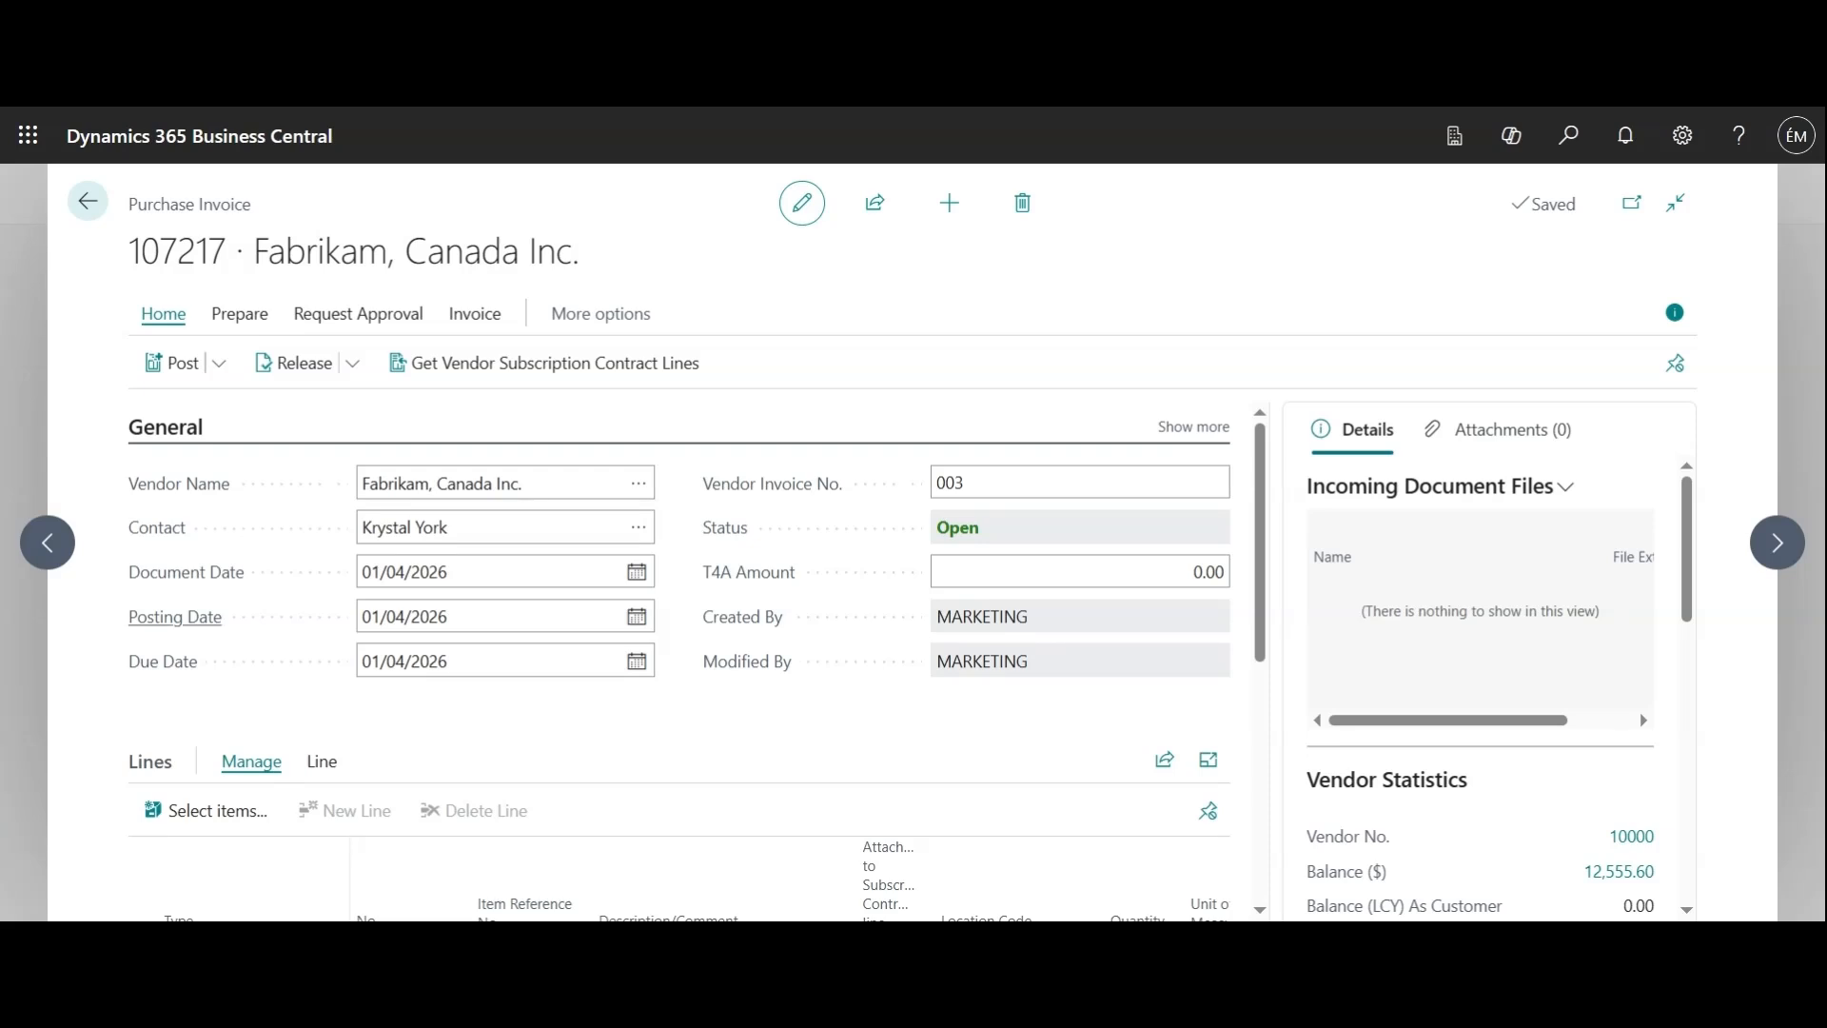
# Set the type of the first invoice line to G/L Account
pyautogui.scroll(-3, 678, 660)
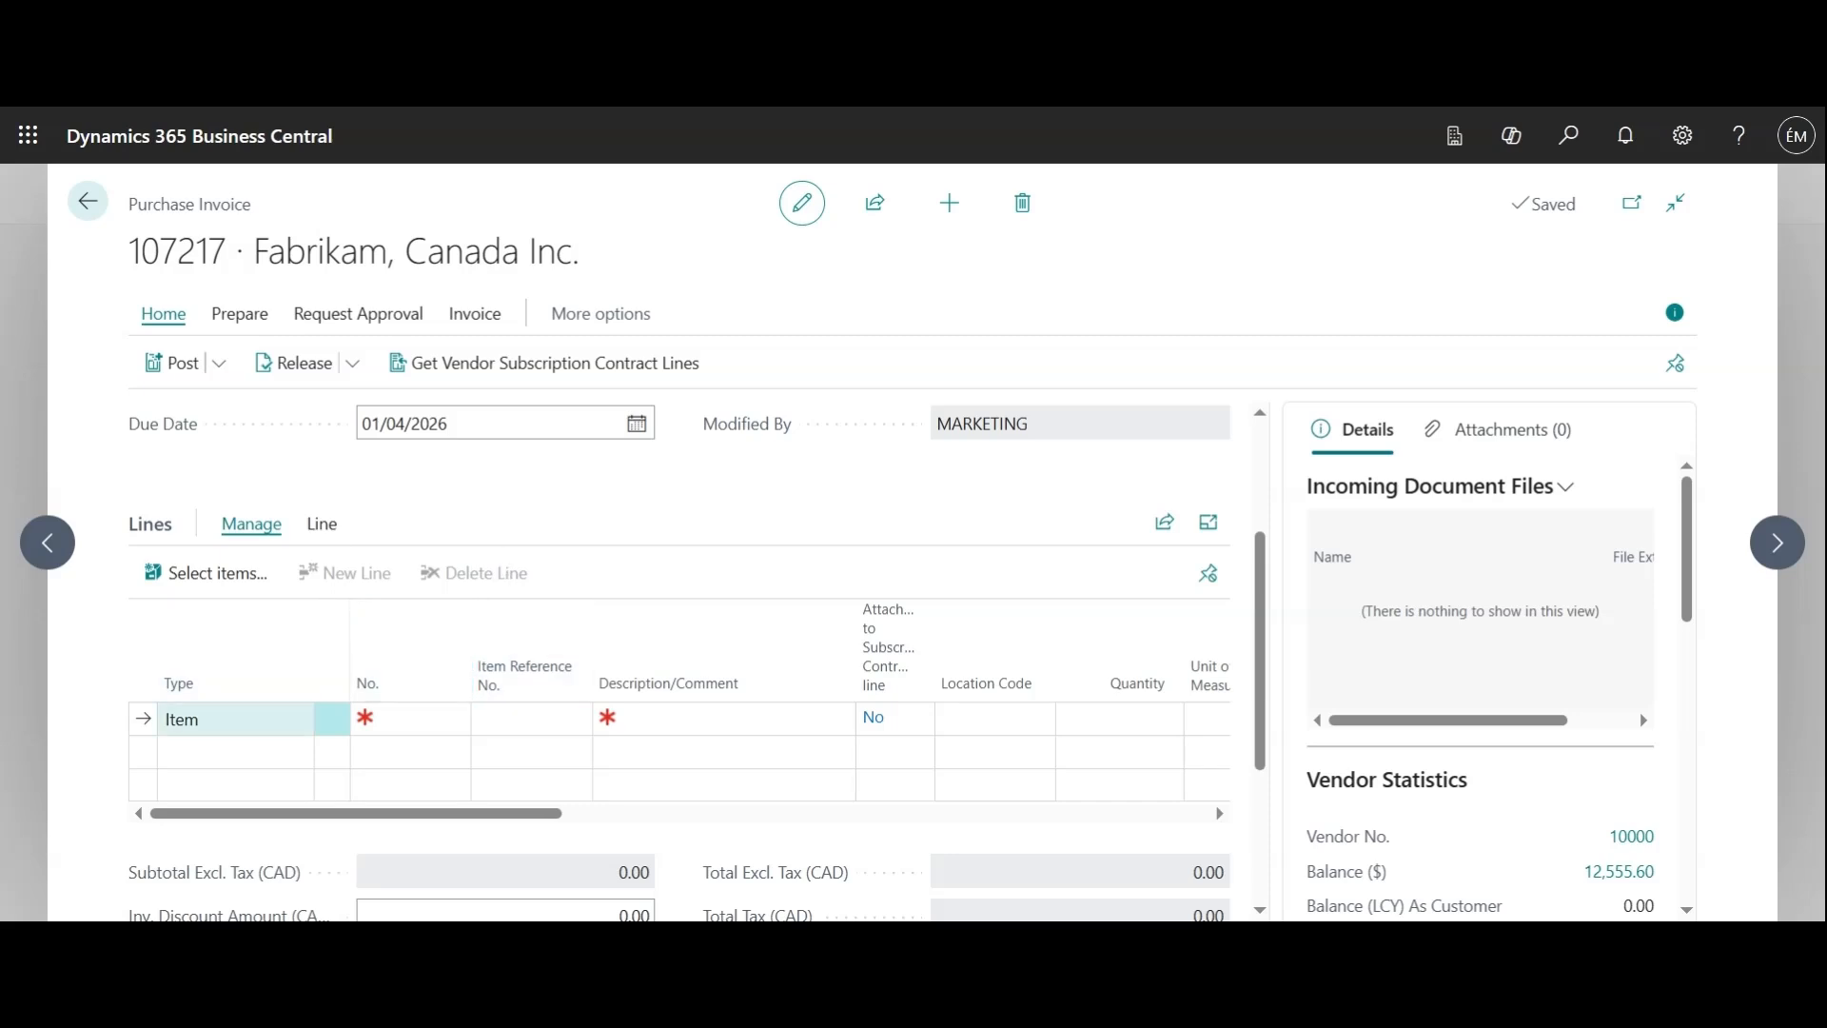
pyautogui.click(302, 729)
pyautogui.click(305, 733)
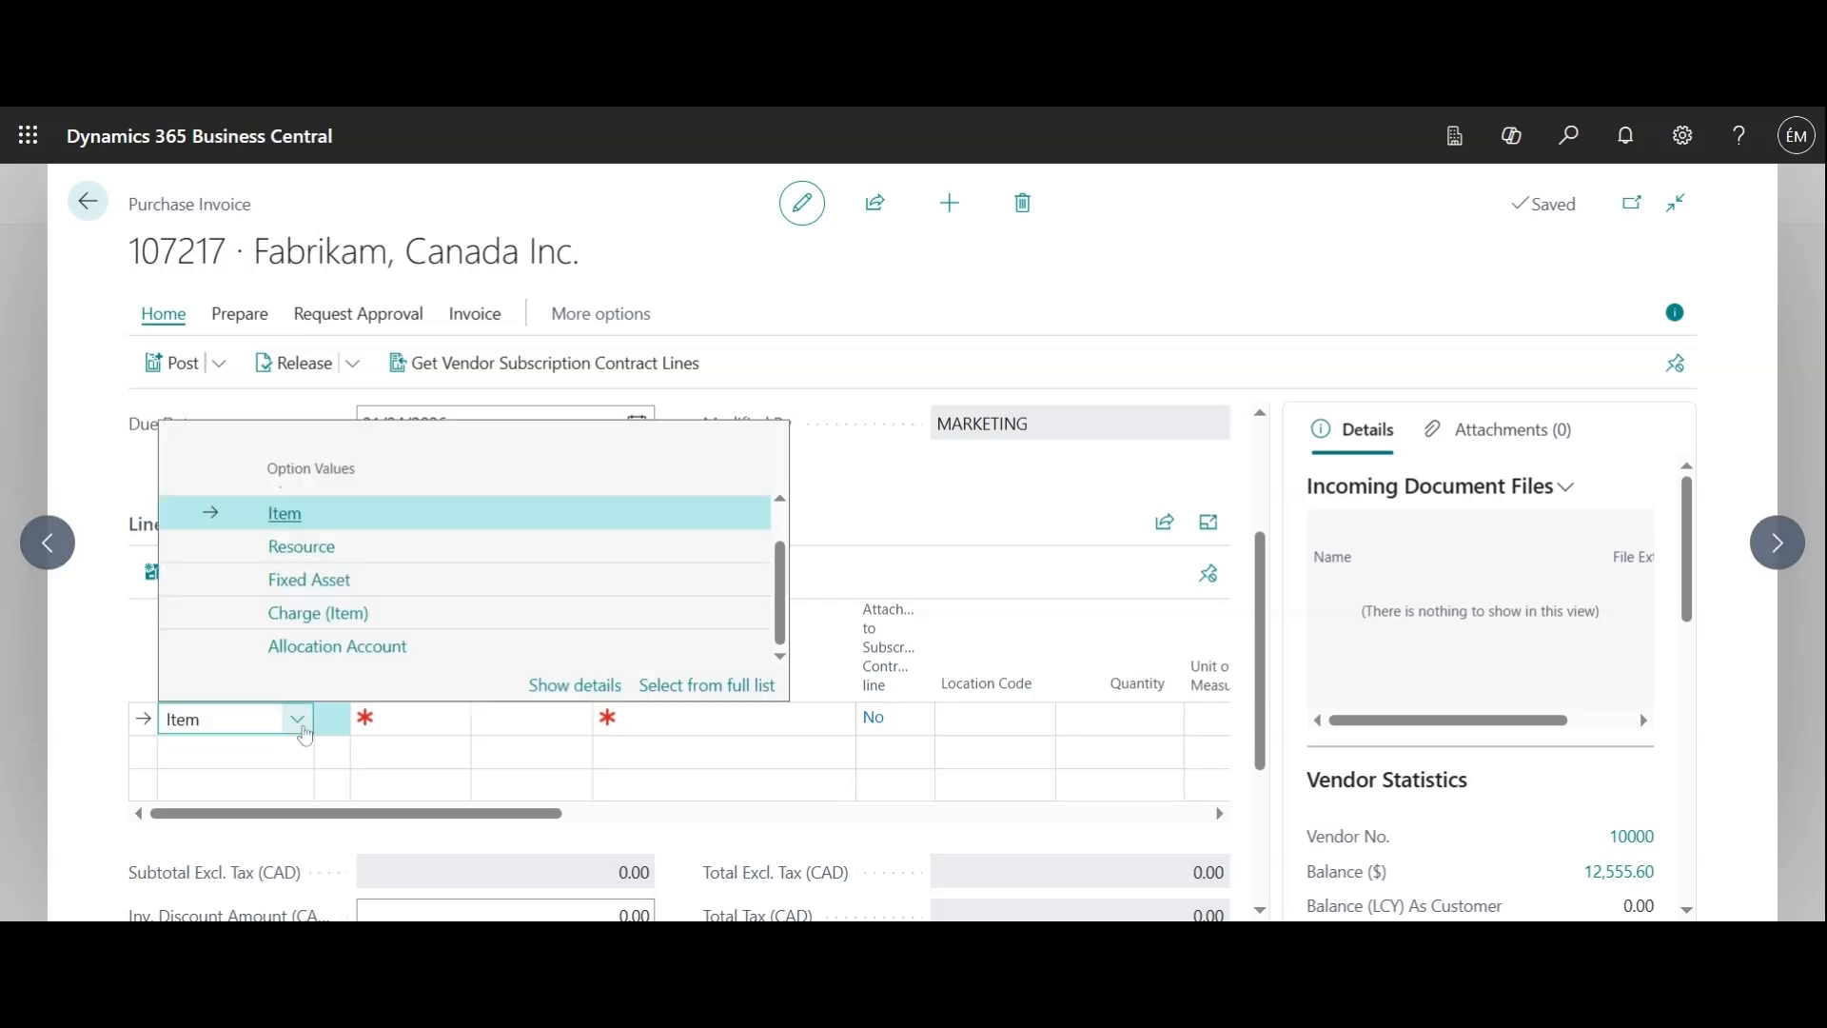
pyautogui.scroll(1, 388, 597)
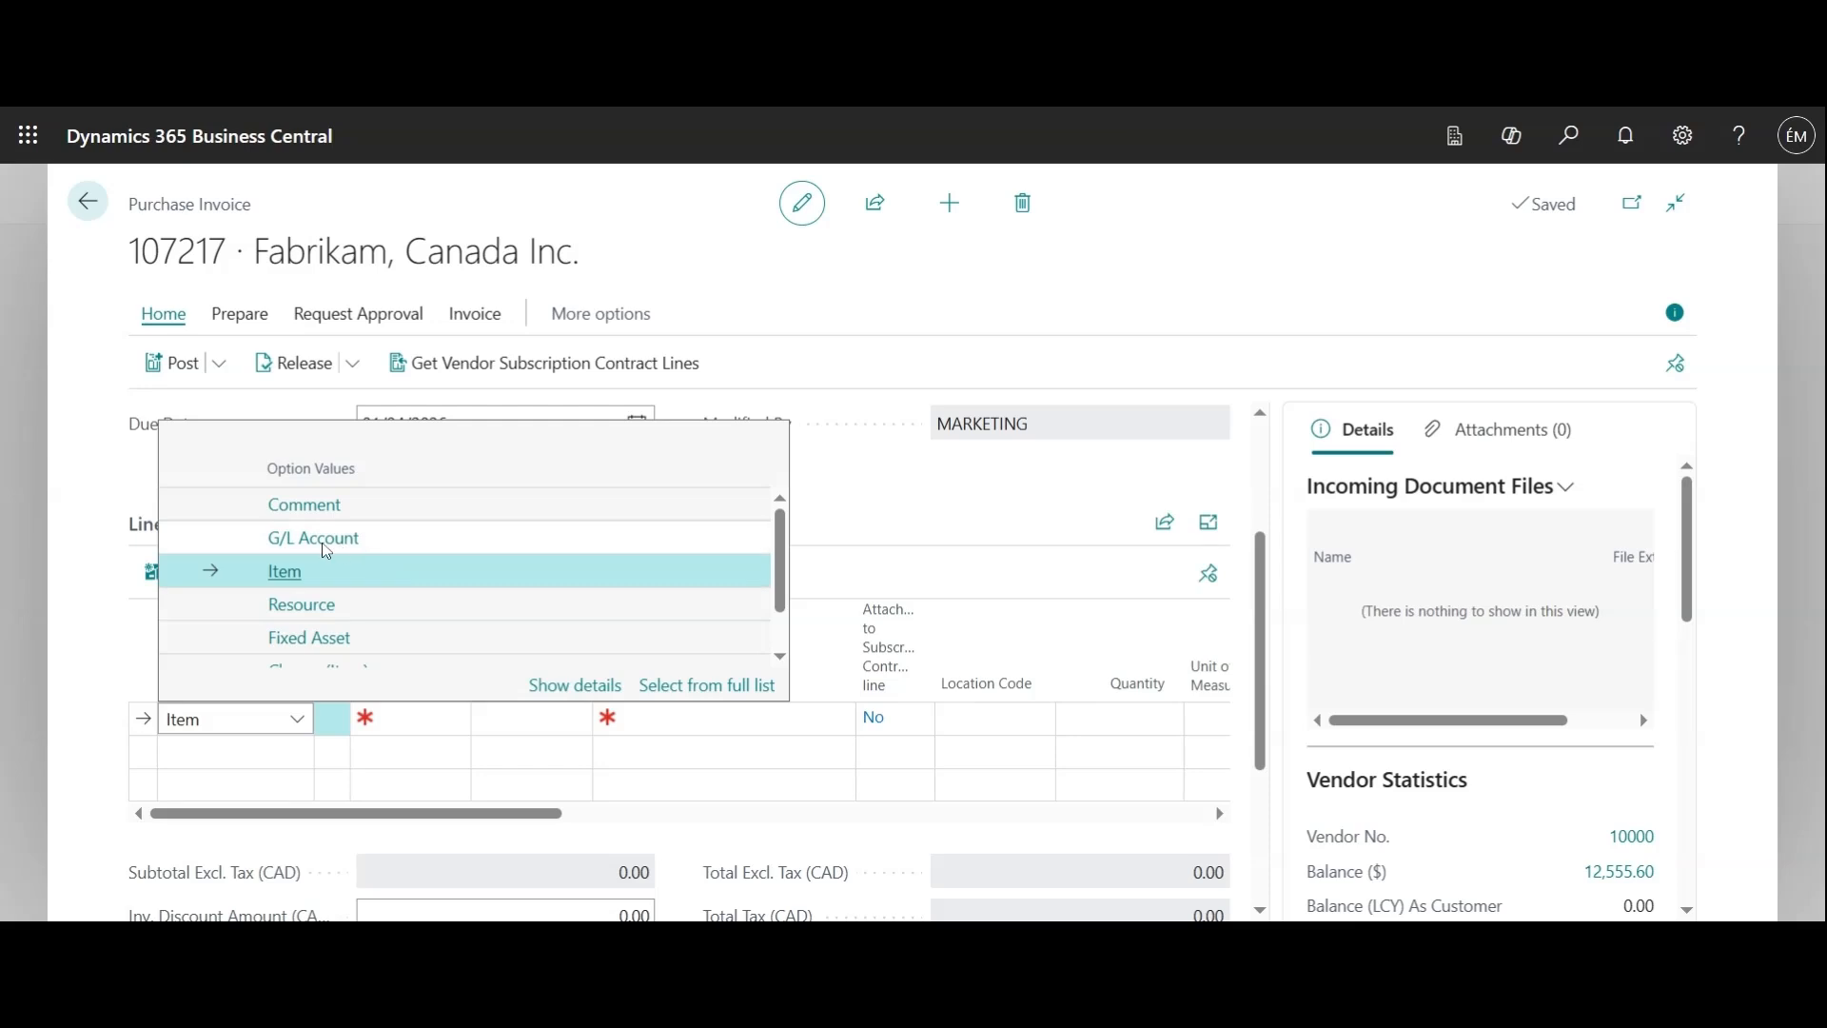
pyautogui.click(324, 549)
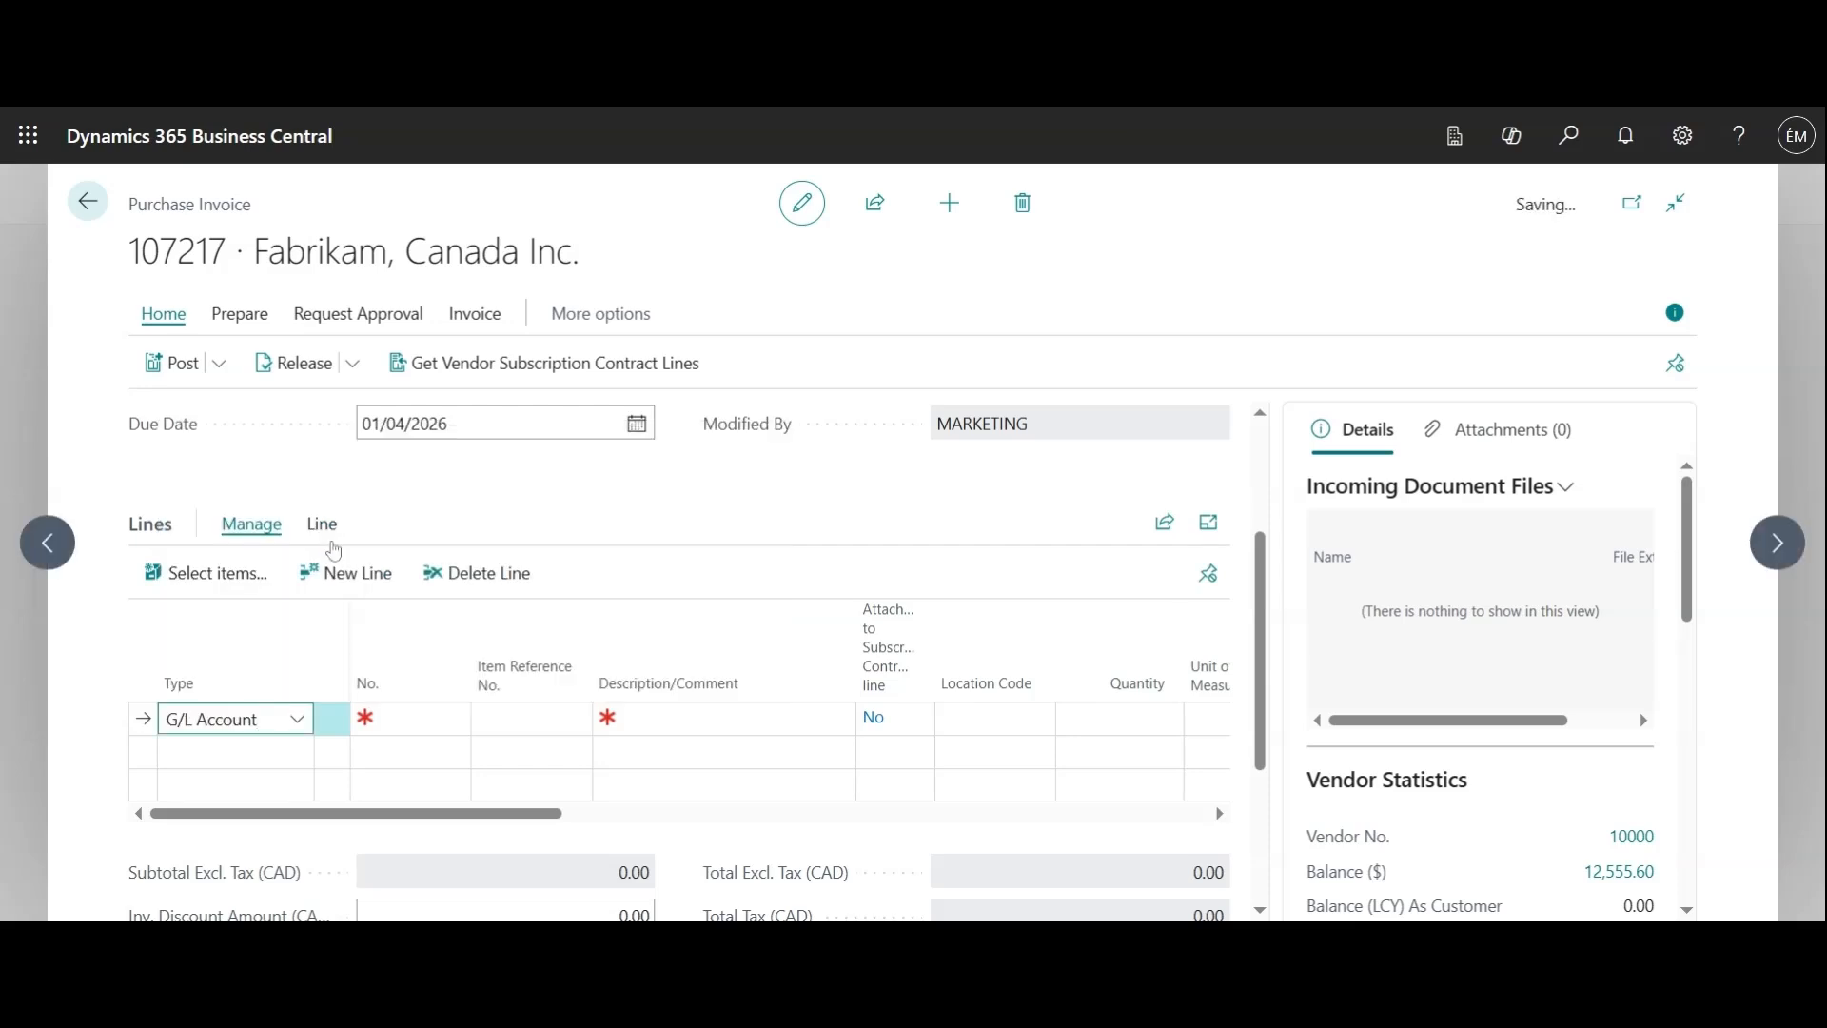
# Assign the Raw Materials general ledger account to the first invoice line
pyautogui.press('Tab')
pyautogui.click(455, 720)
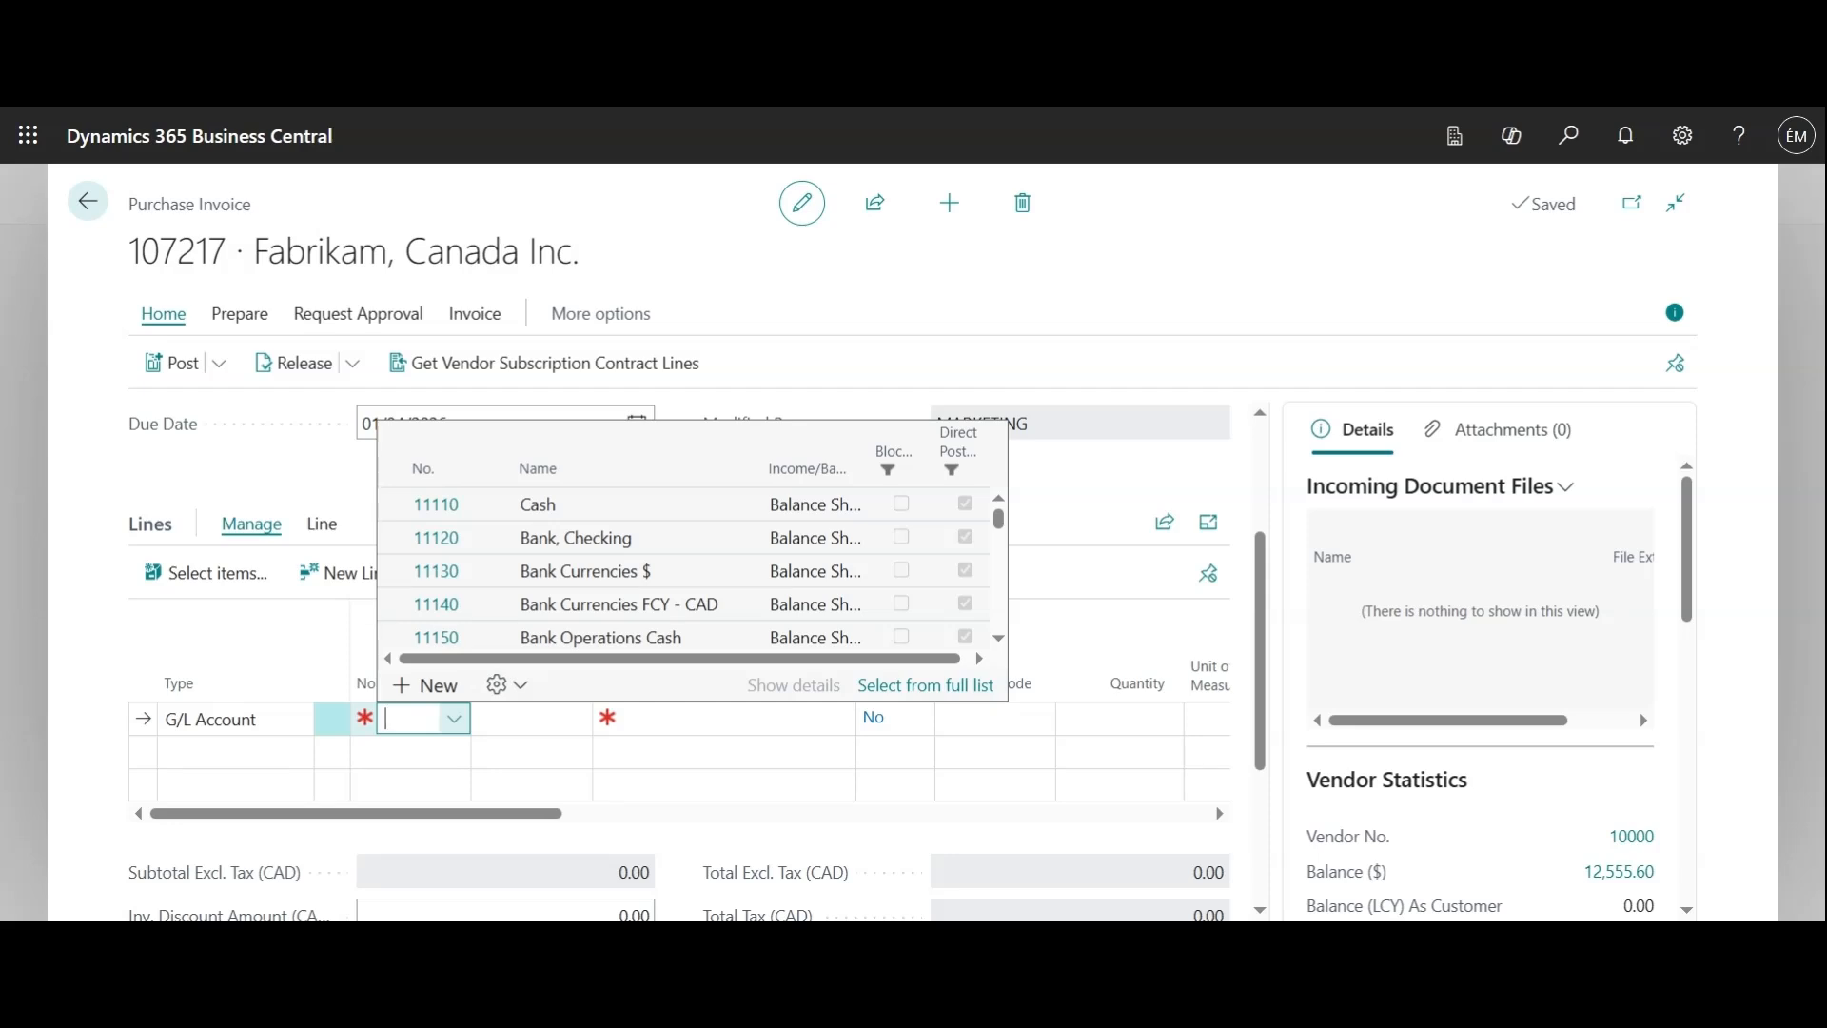
pyautogui.scroll(-10, 625, 545)
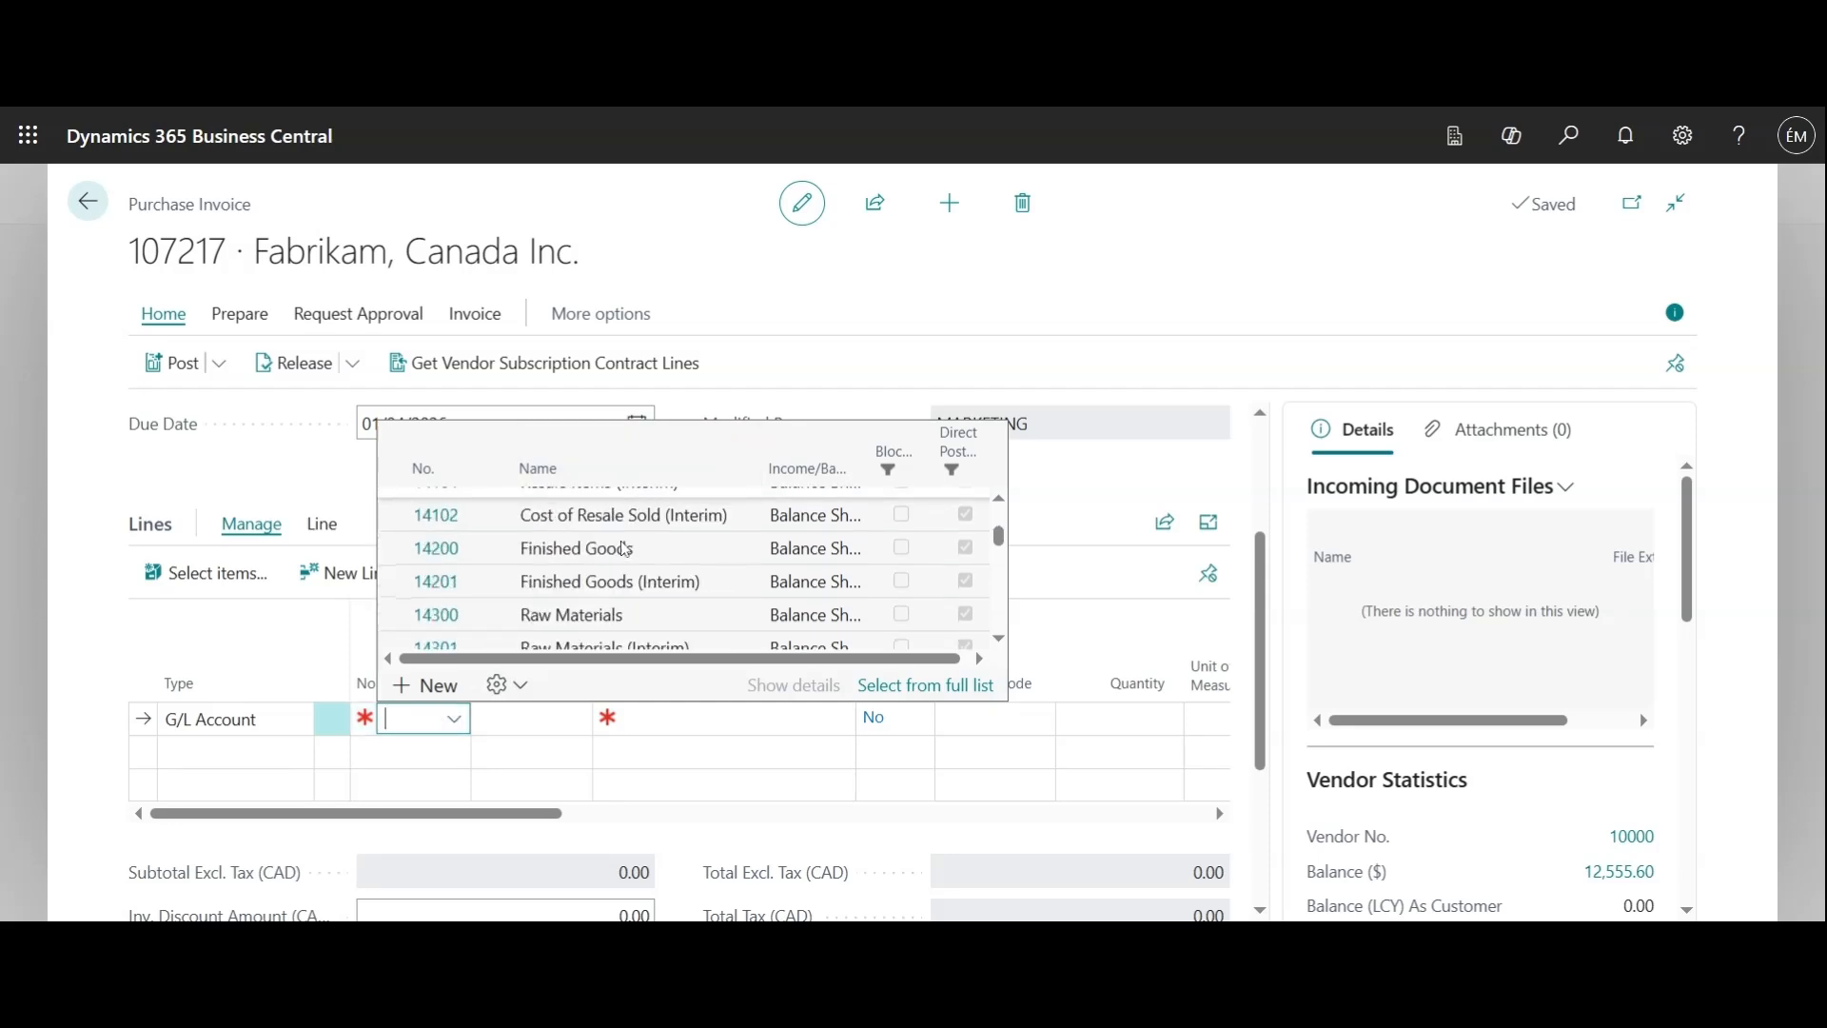
pyautogui.scroll(3, 623, 571)
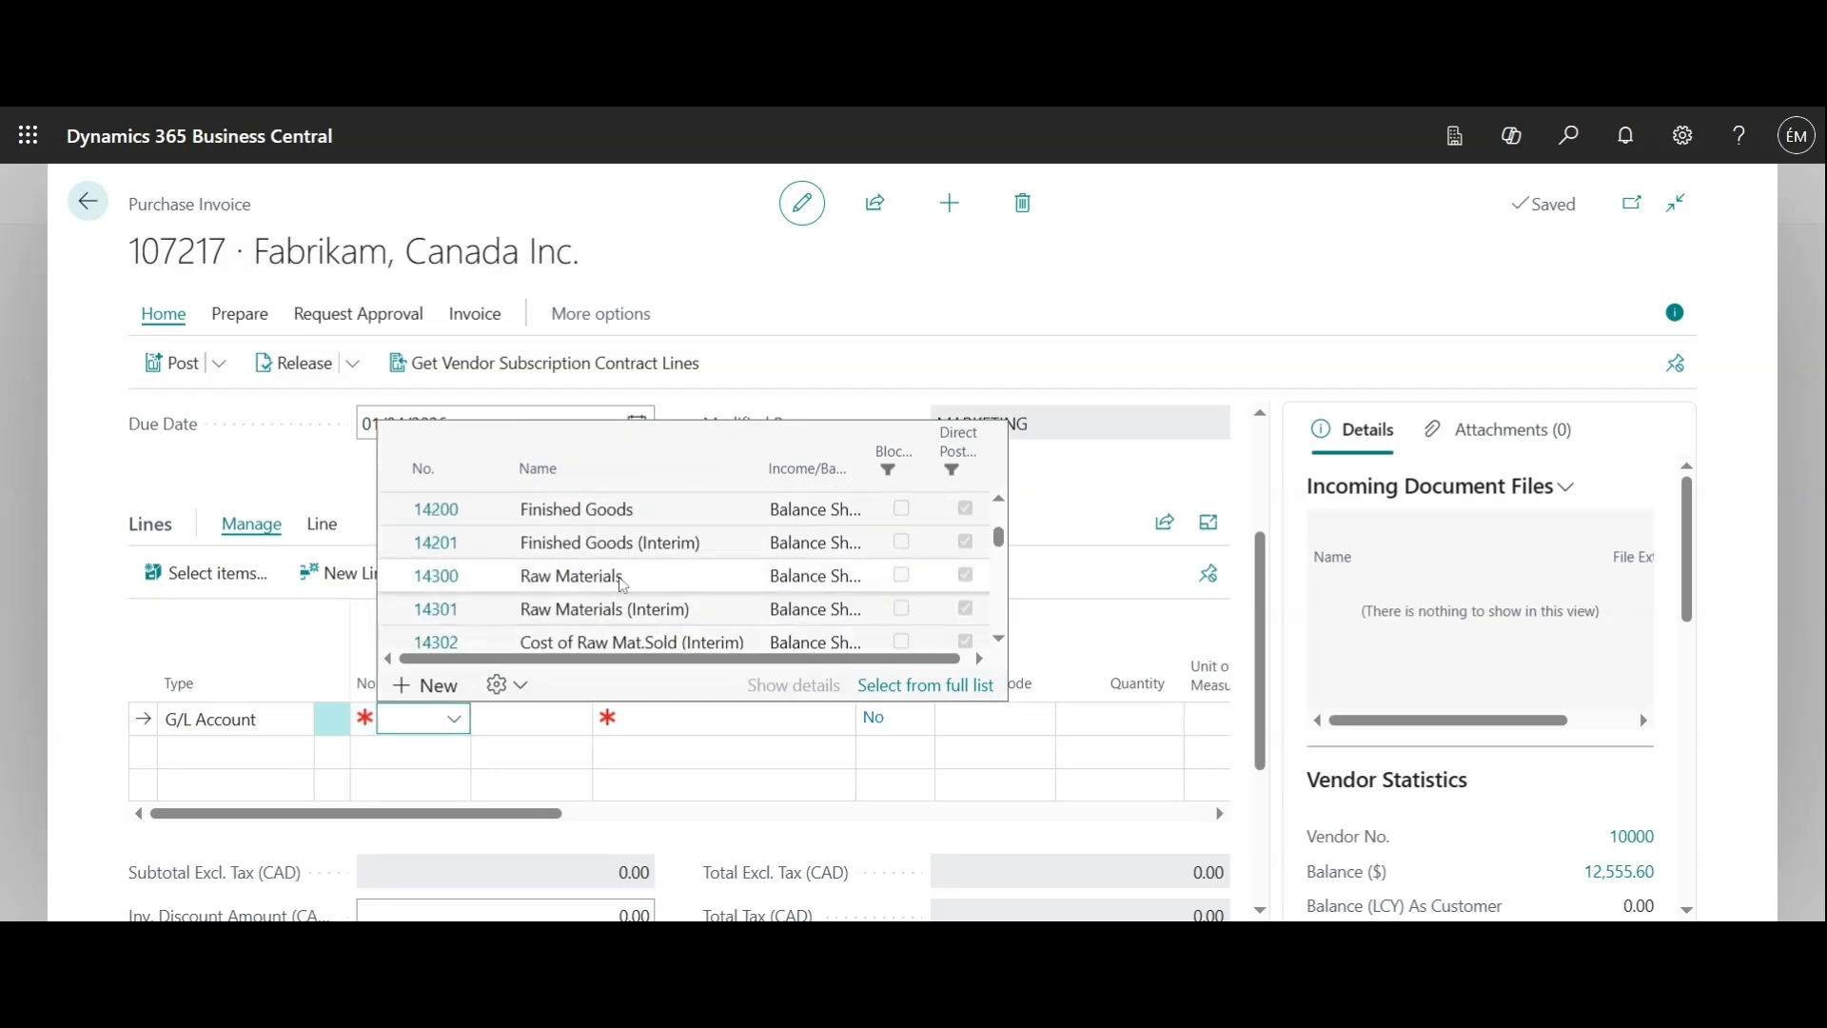
pyautogui.click(452, 578)
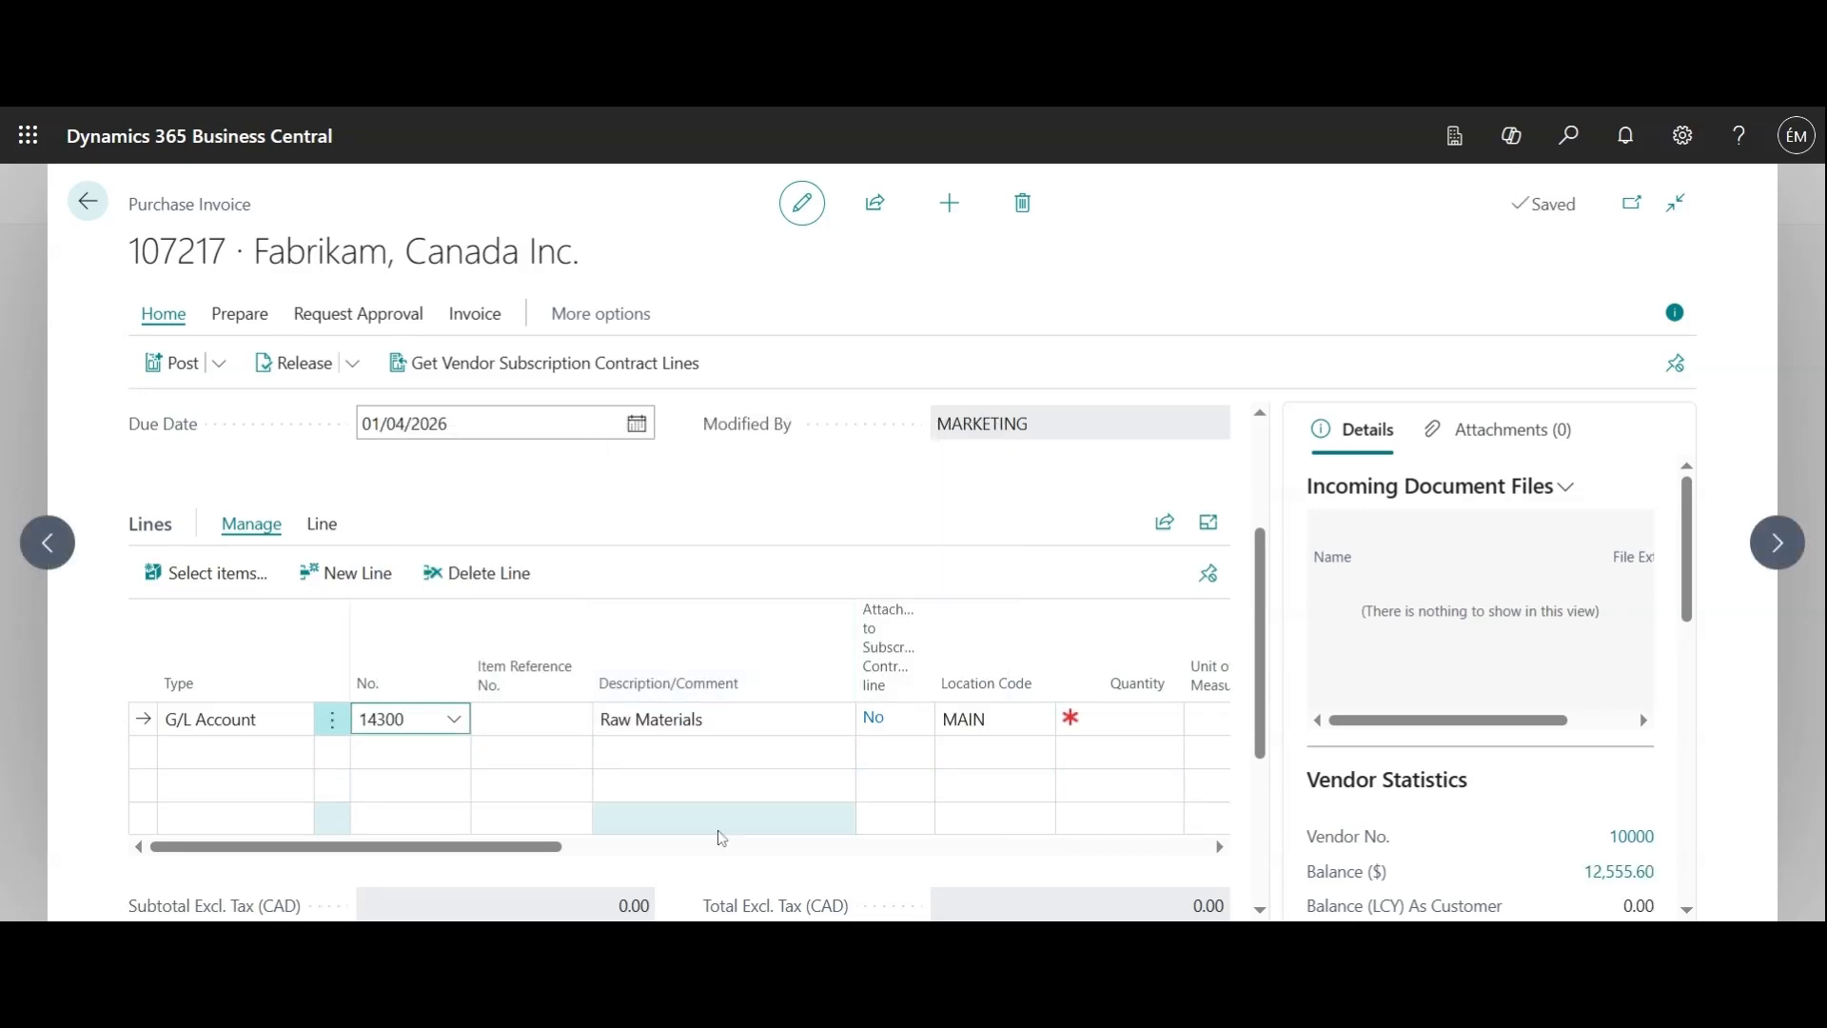
# Set the Raw Materials line's quantity to 2 and its direct unit cost excluding tax to 300
pyautogui.moveTo(530, 846); pyautogui.dragTo(645, 856)
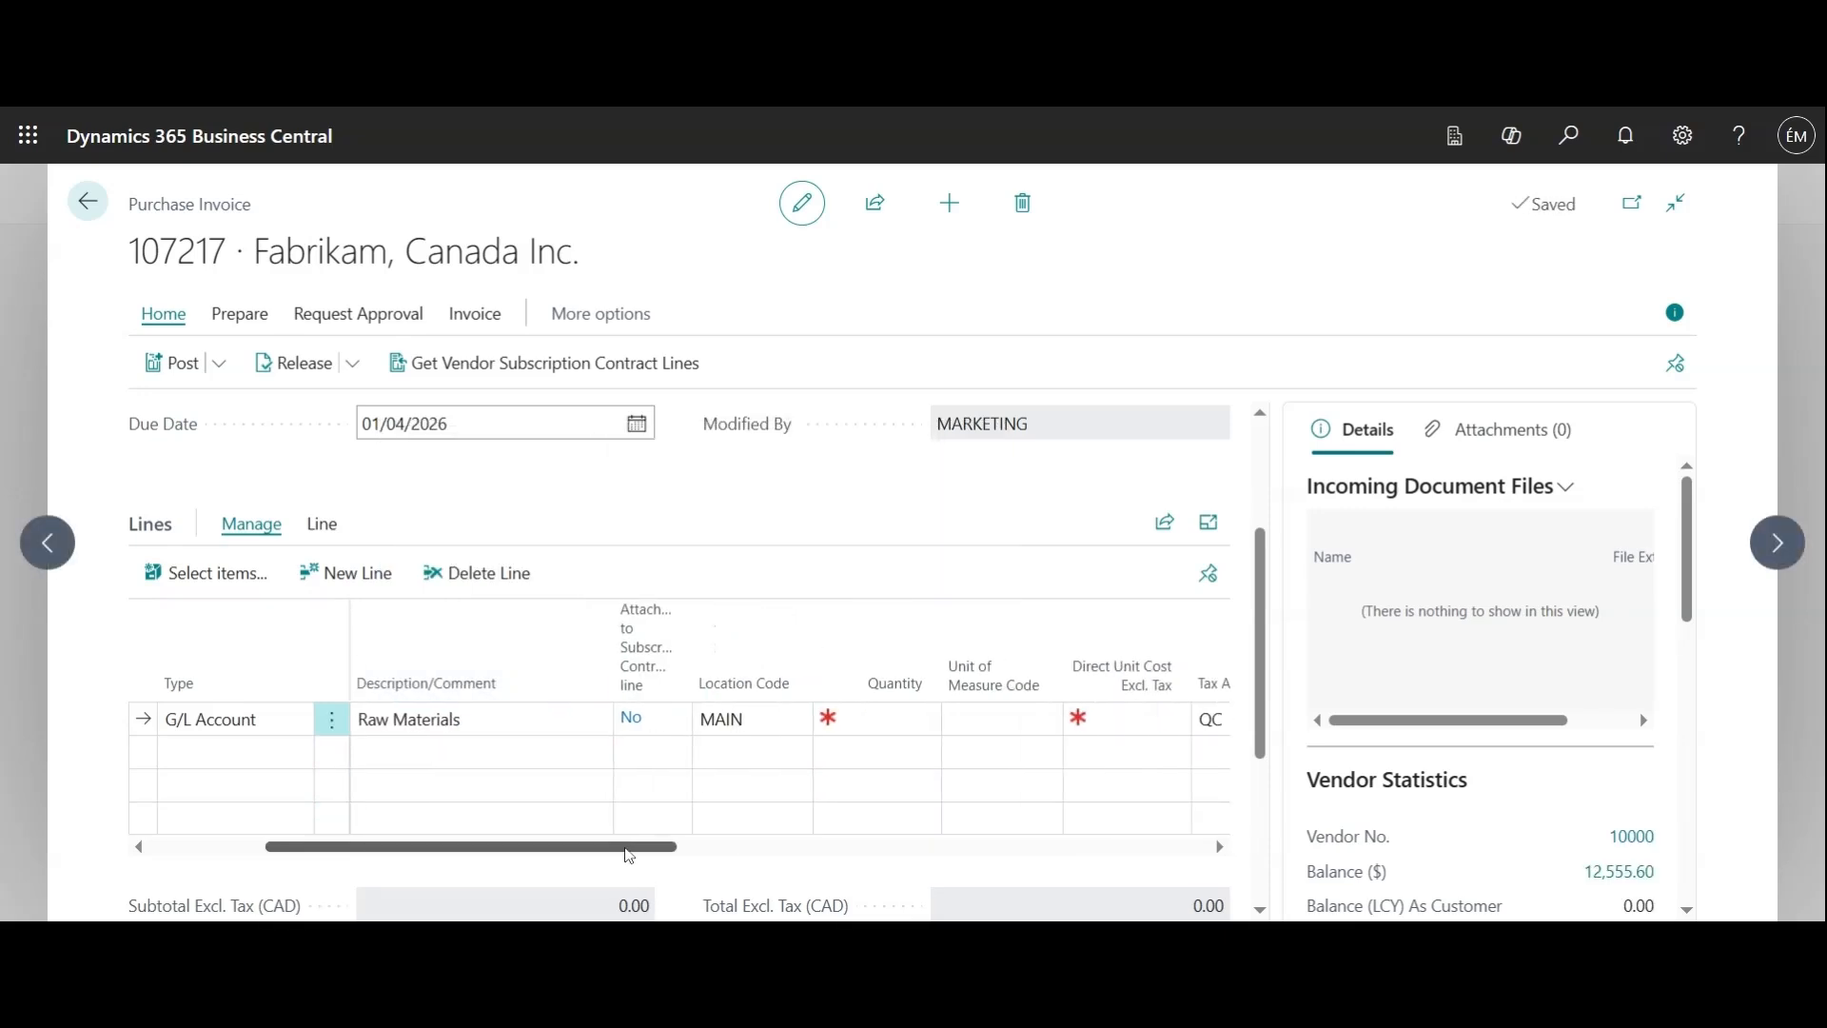
pyautogui.click(890, 719)
pyautogui.write('2')
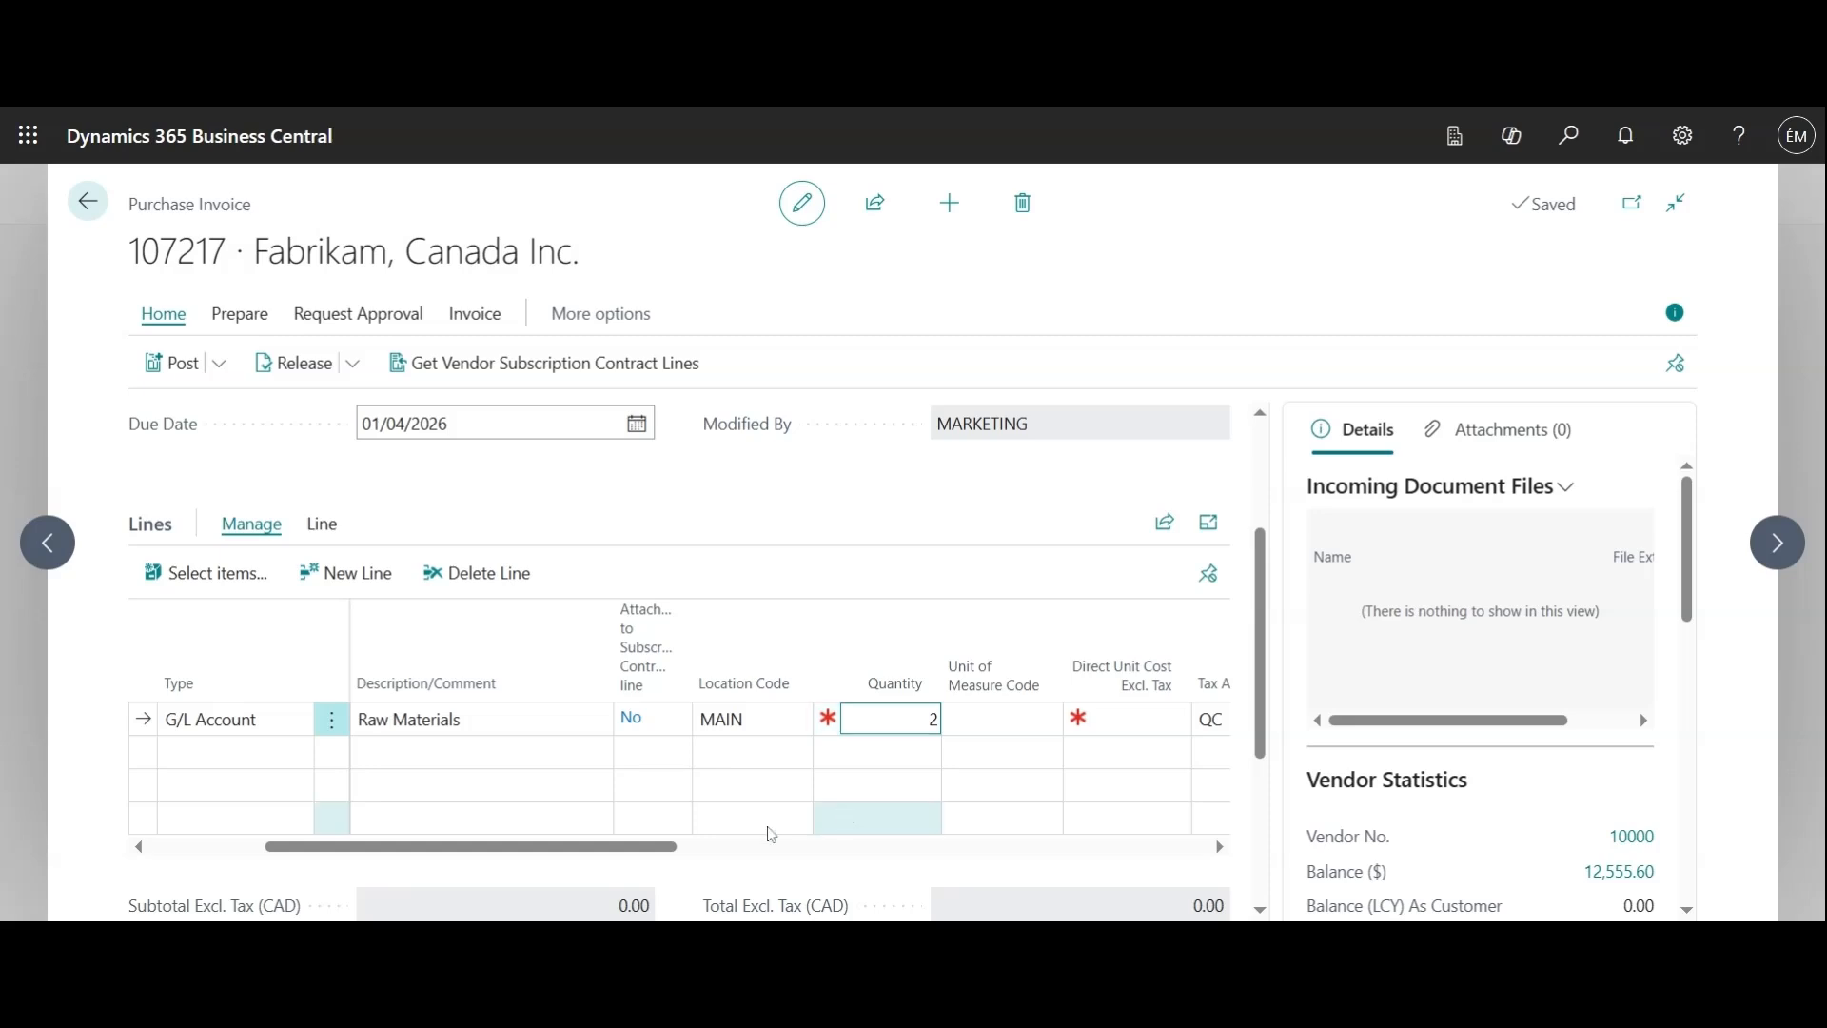
pyautogui.press('Tab')
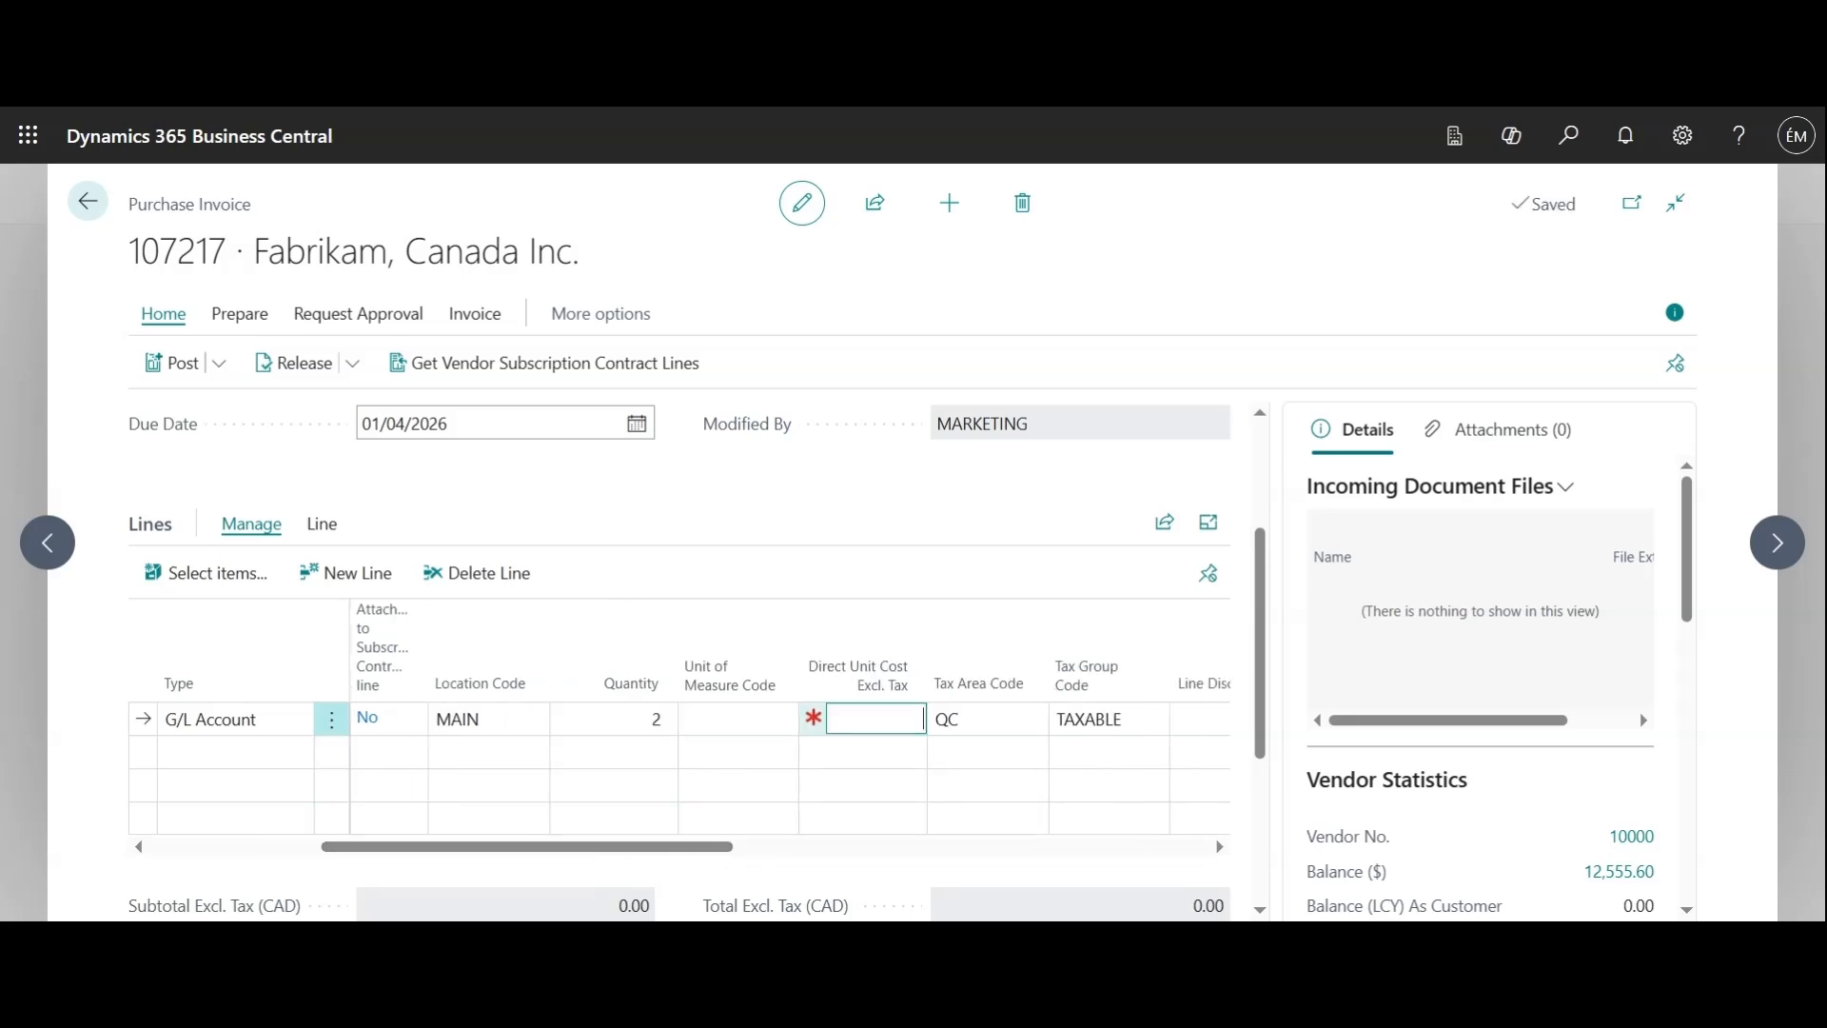
pyautogui.write('300')
pyautogui.click(858, 673)
# Check the invoice line's tax codes and amounts, the invoice totals and the header details
pyautogui.scroll(-1, 1072, 563)
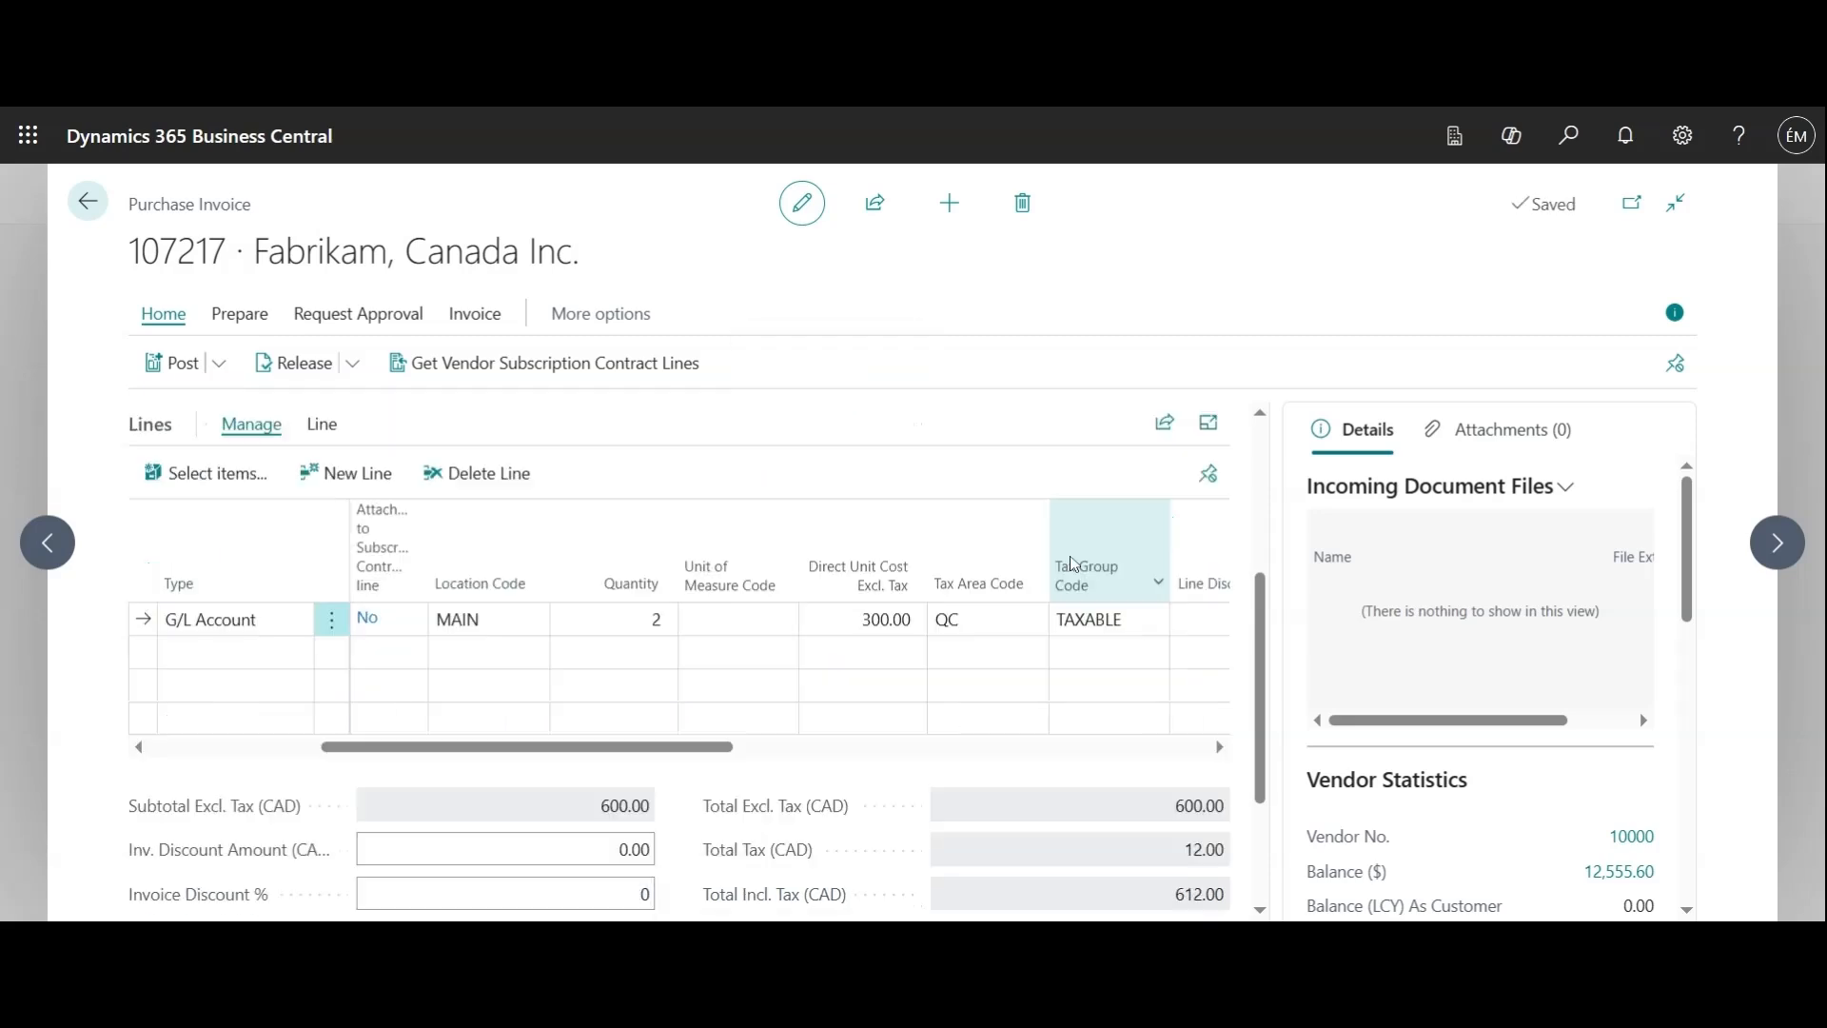
pyautogui.moveTo(717, 756); pyautogui.dragTo(931, 759)
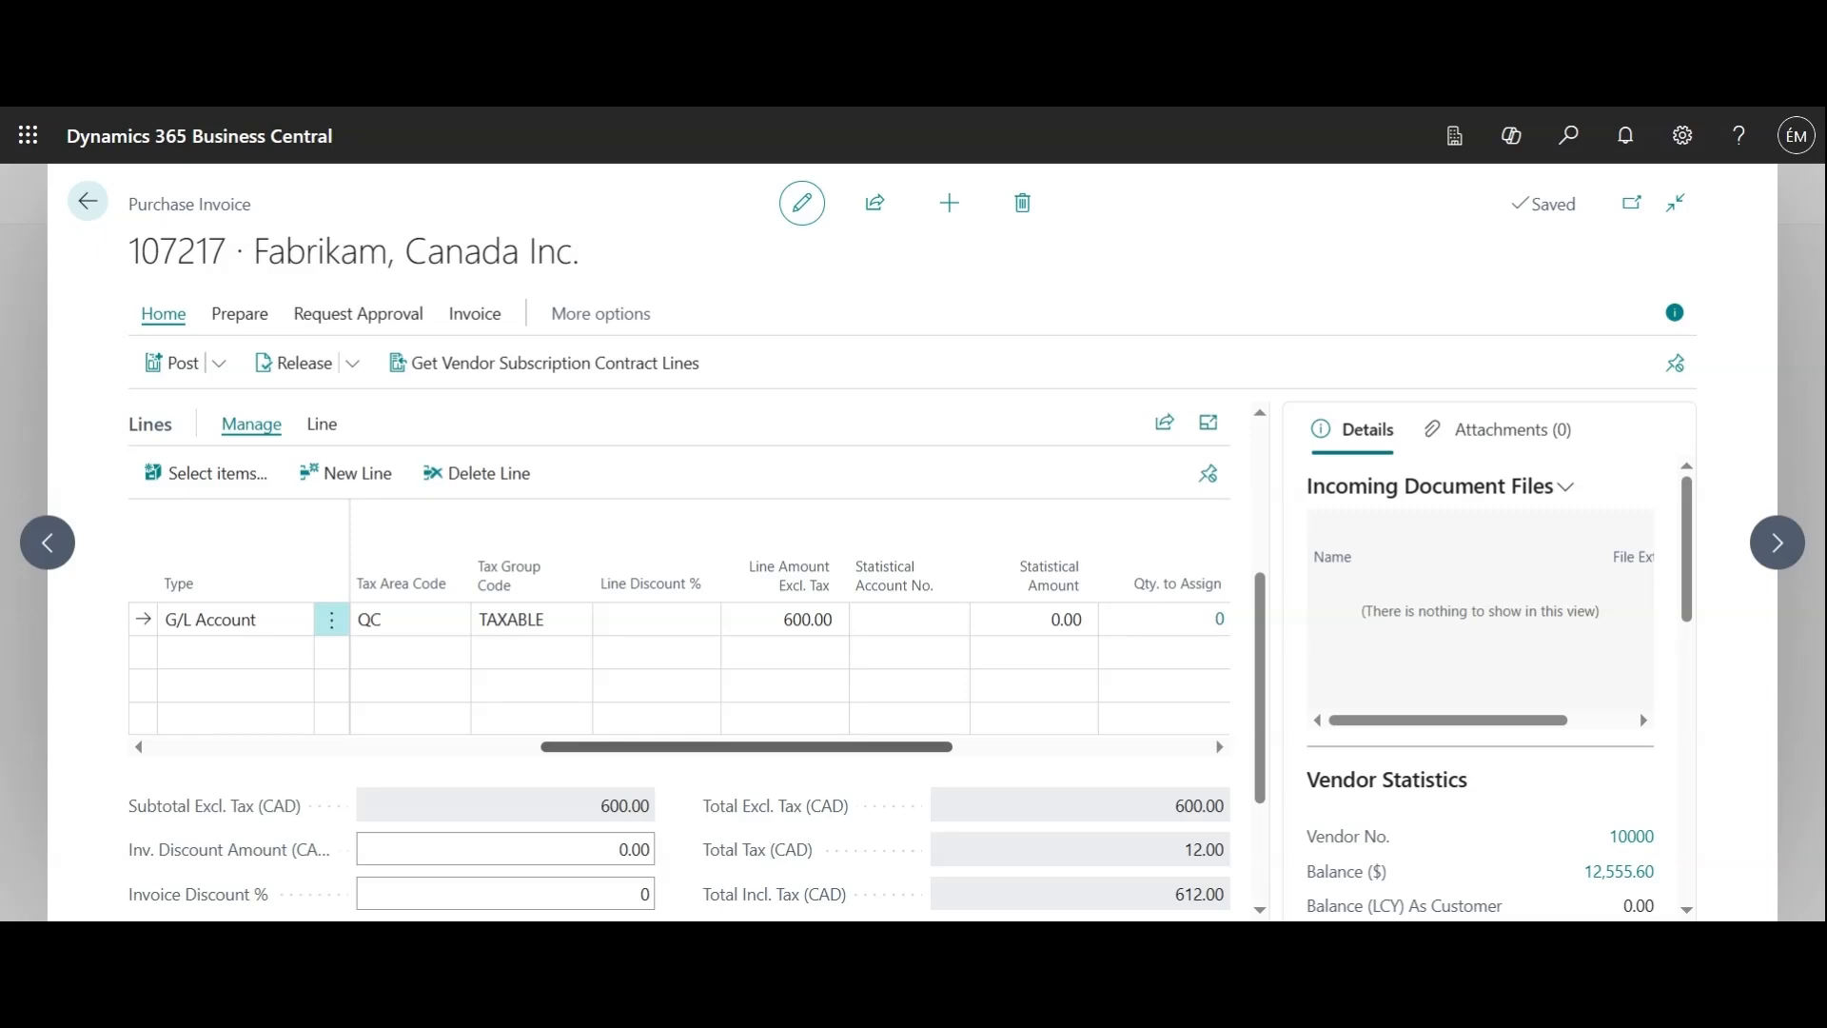
pyautogui.moveTo(739, 747); pyautogui.dragTo(531, 746)
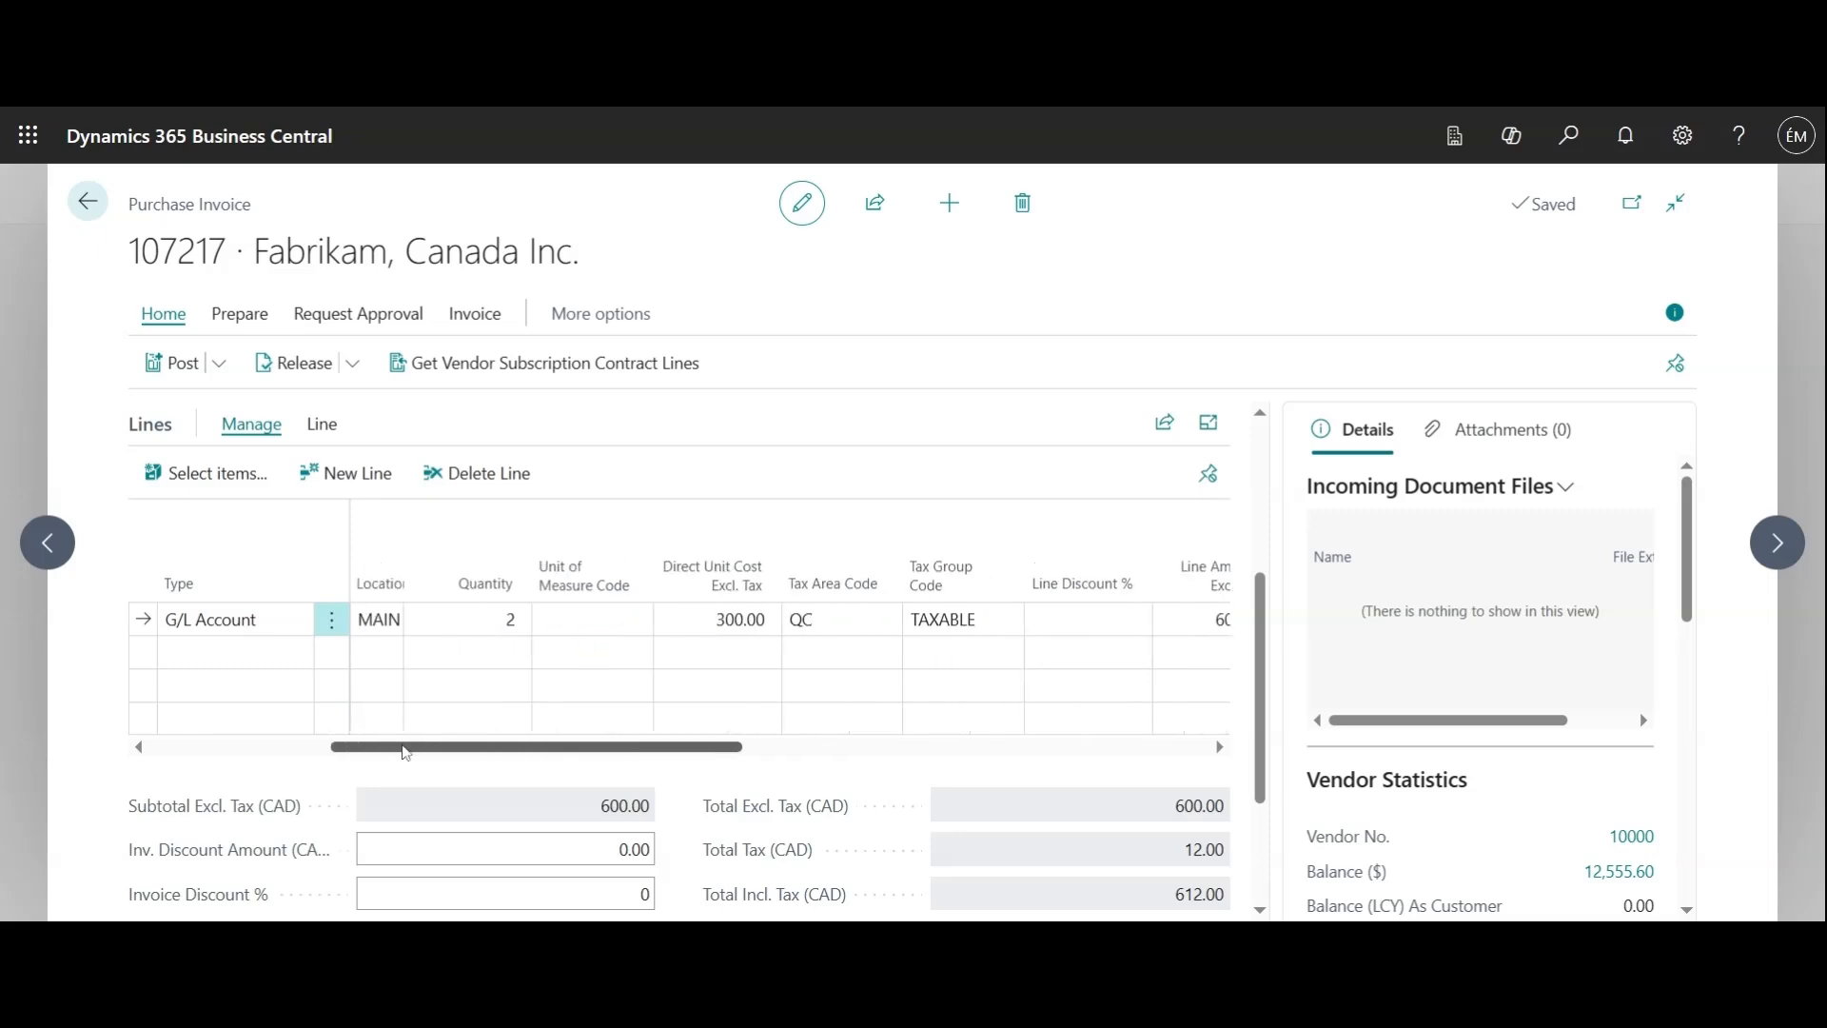
pyautogui.click(783, 664)
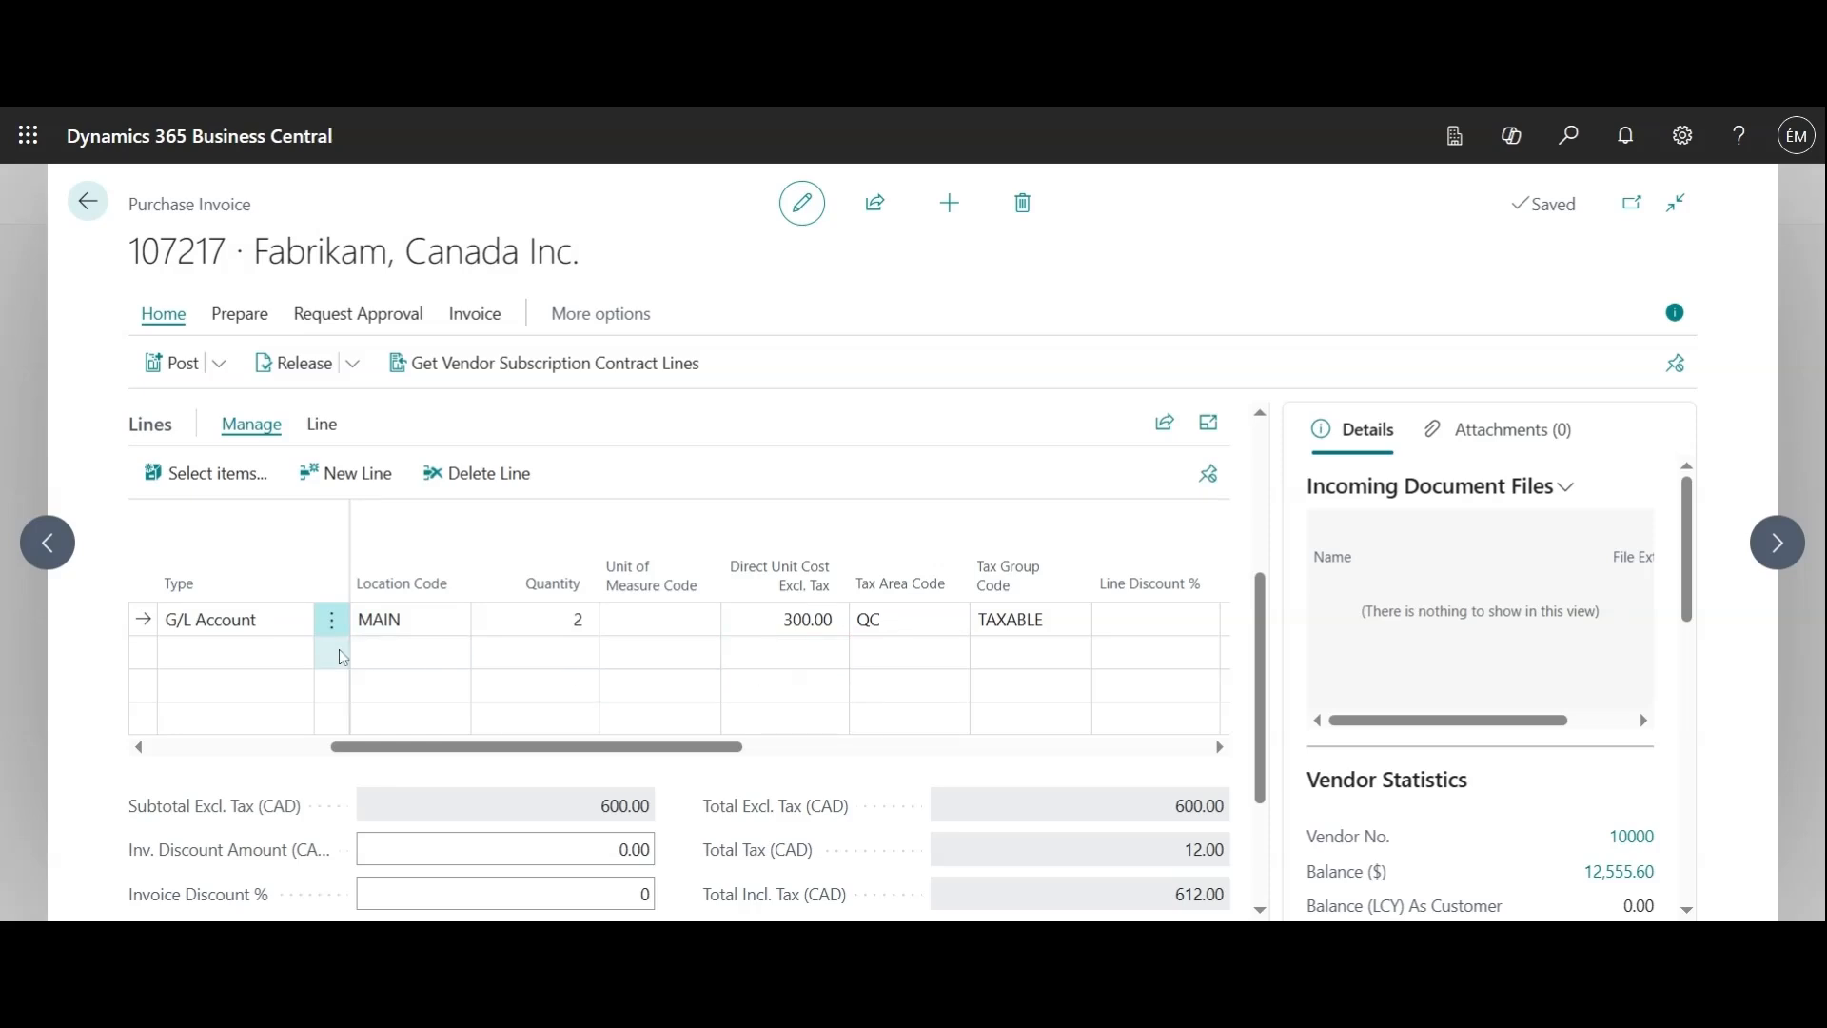
pyautogui.click(302, 667)
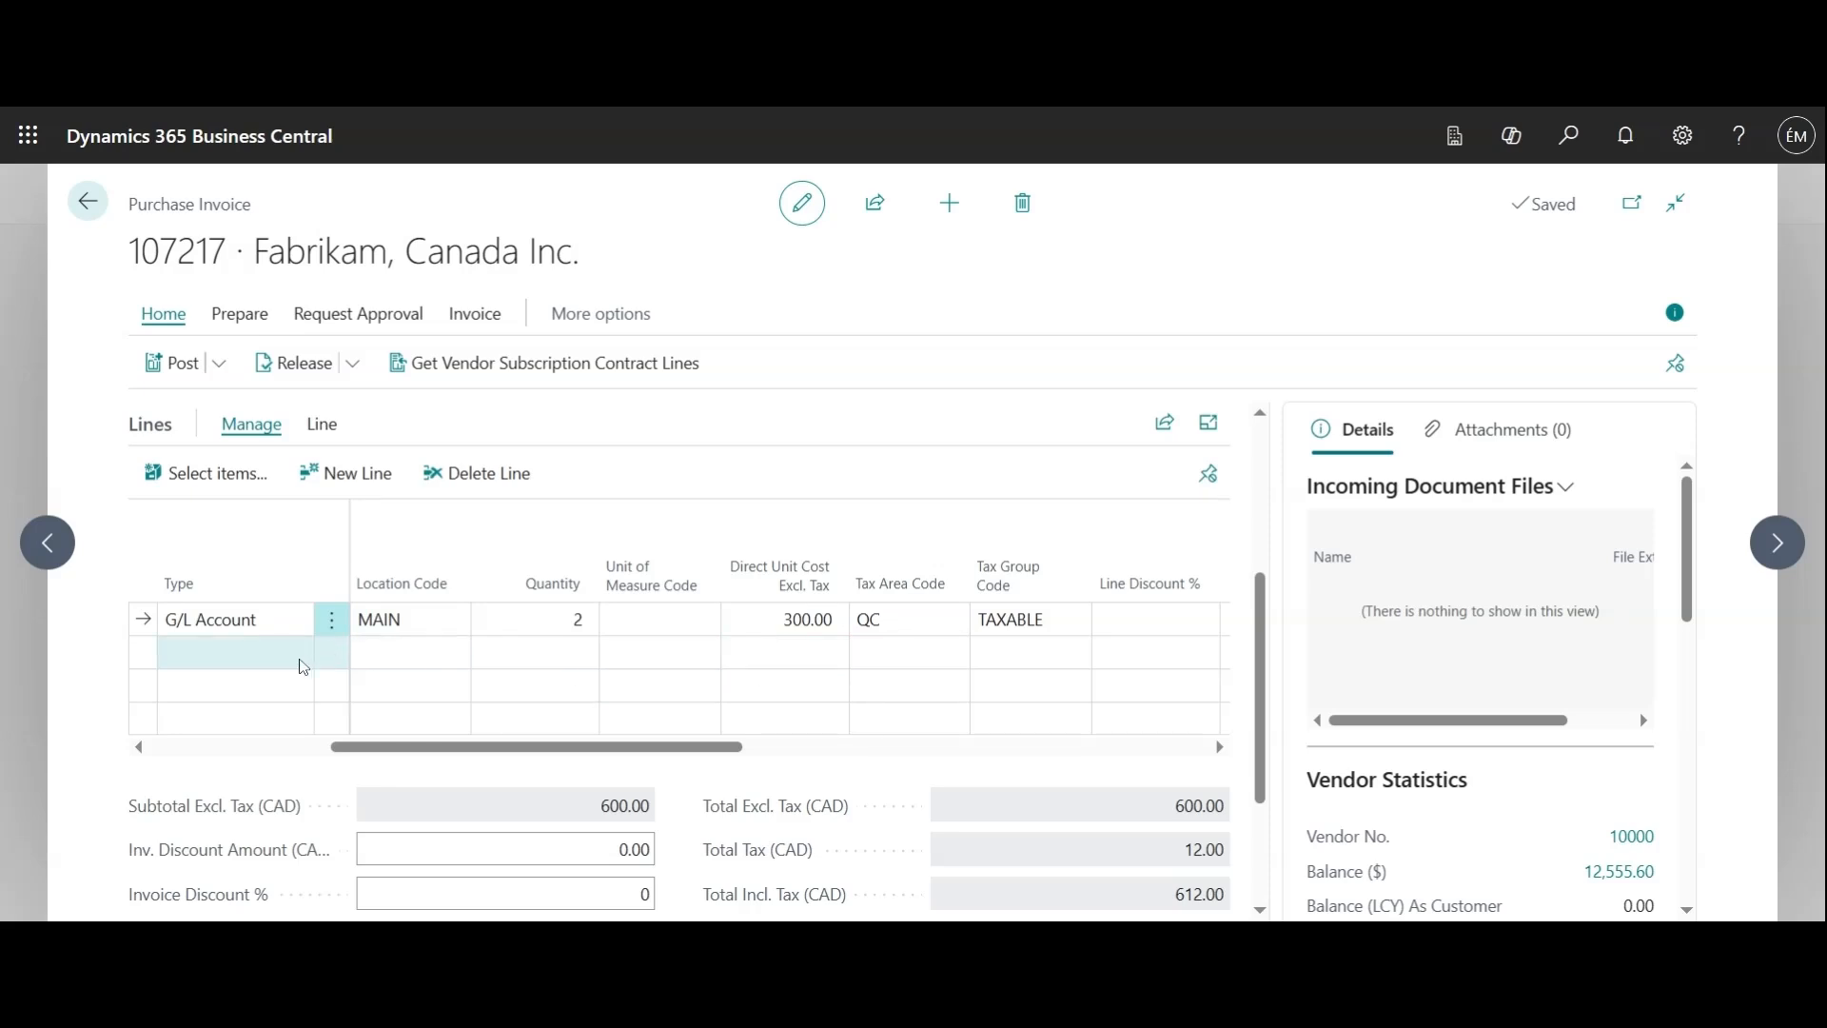
pyautogui.click(306, 683)
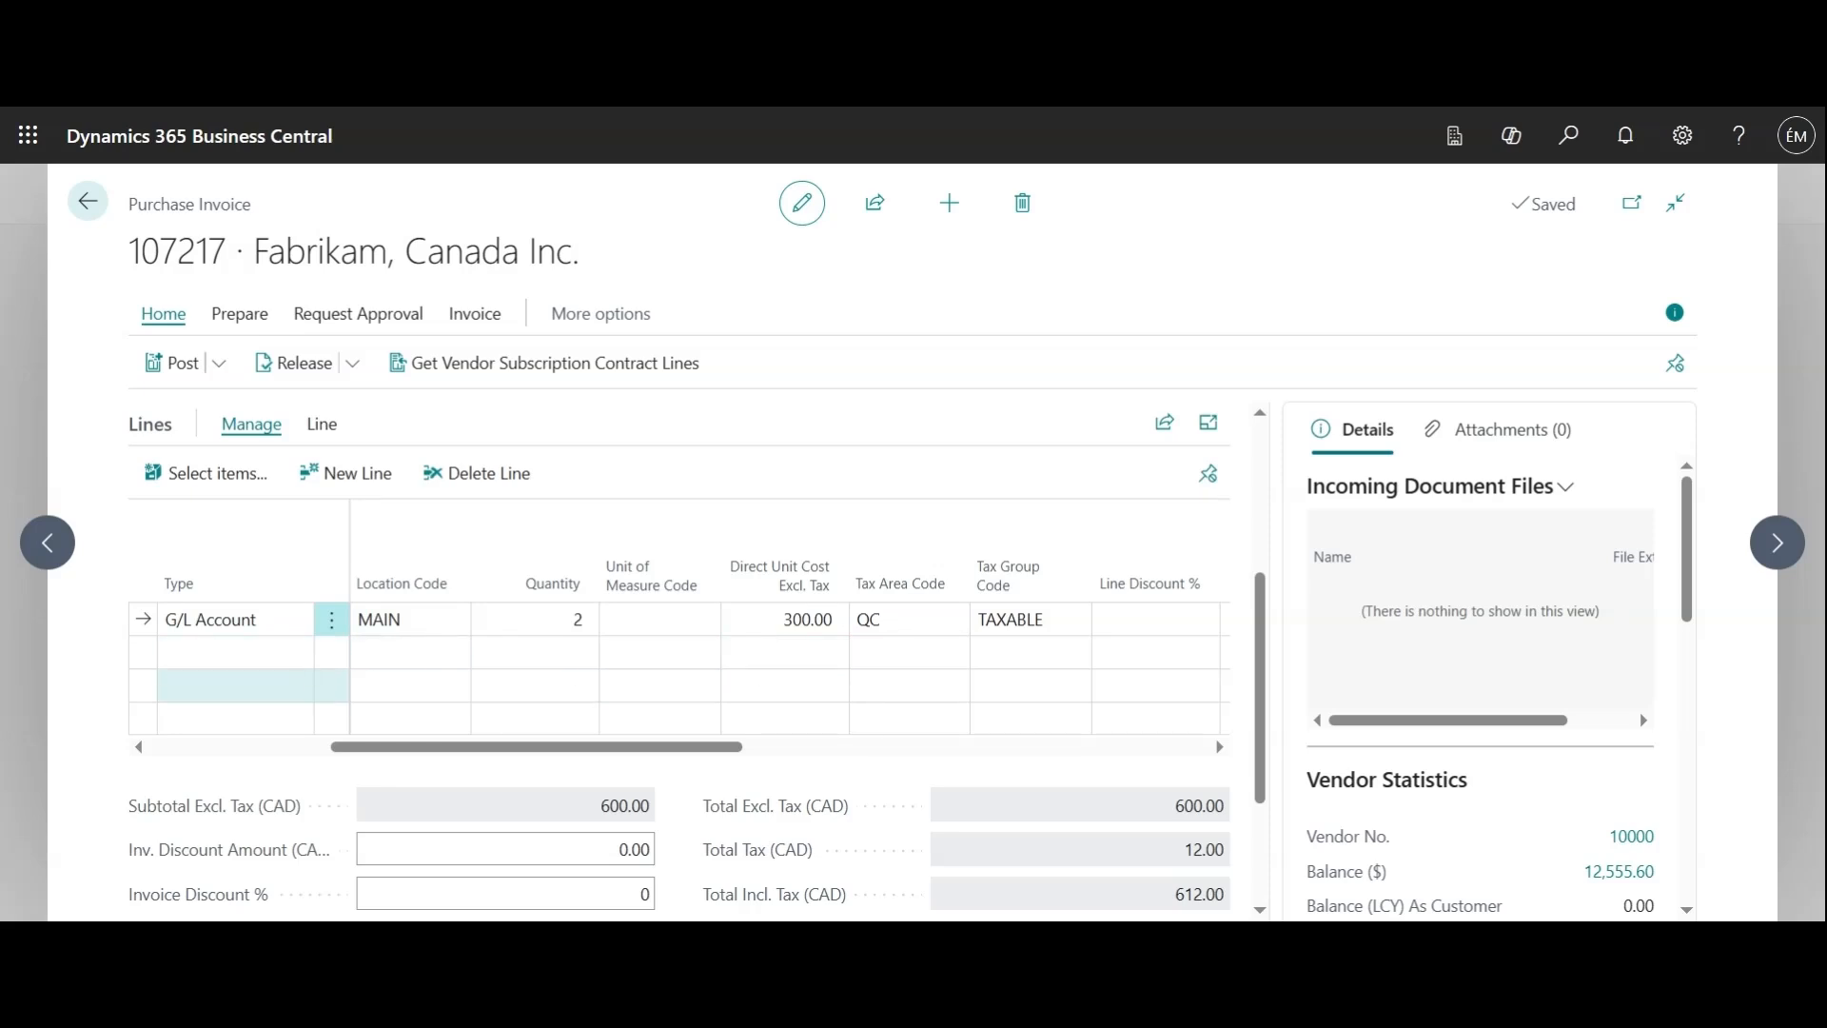
pyautogui.scroll(-2, 317, 711)
pyautogui.scroll(5, 317, 710)
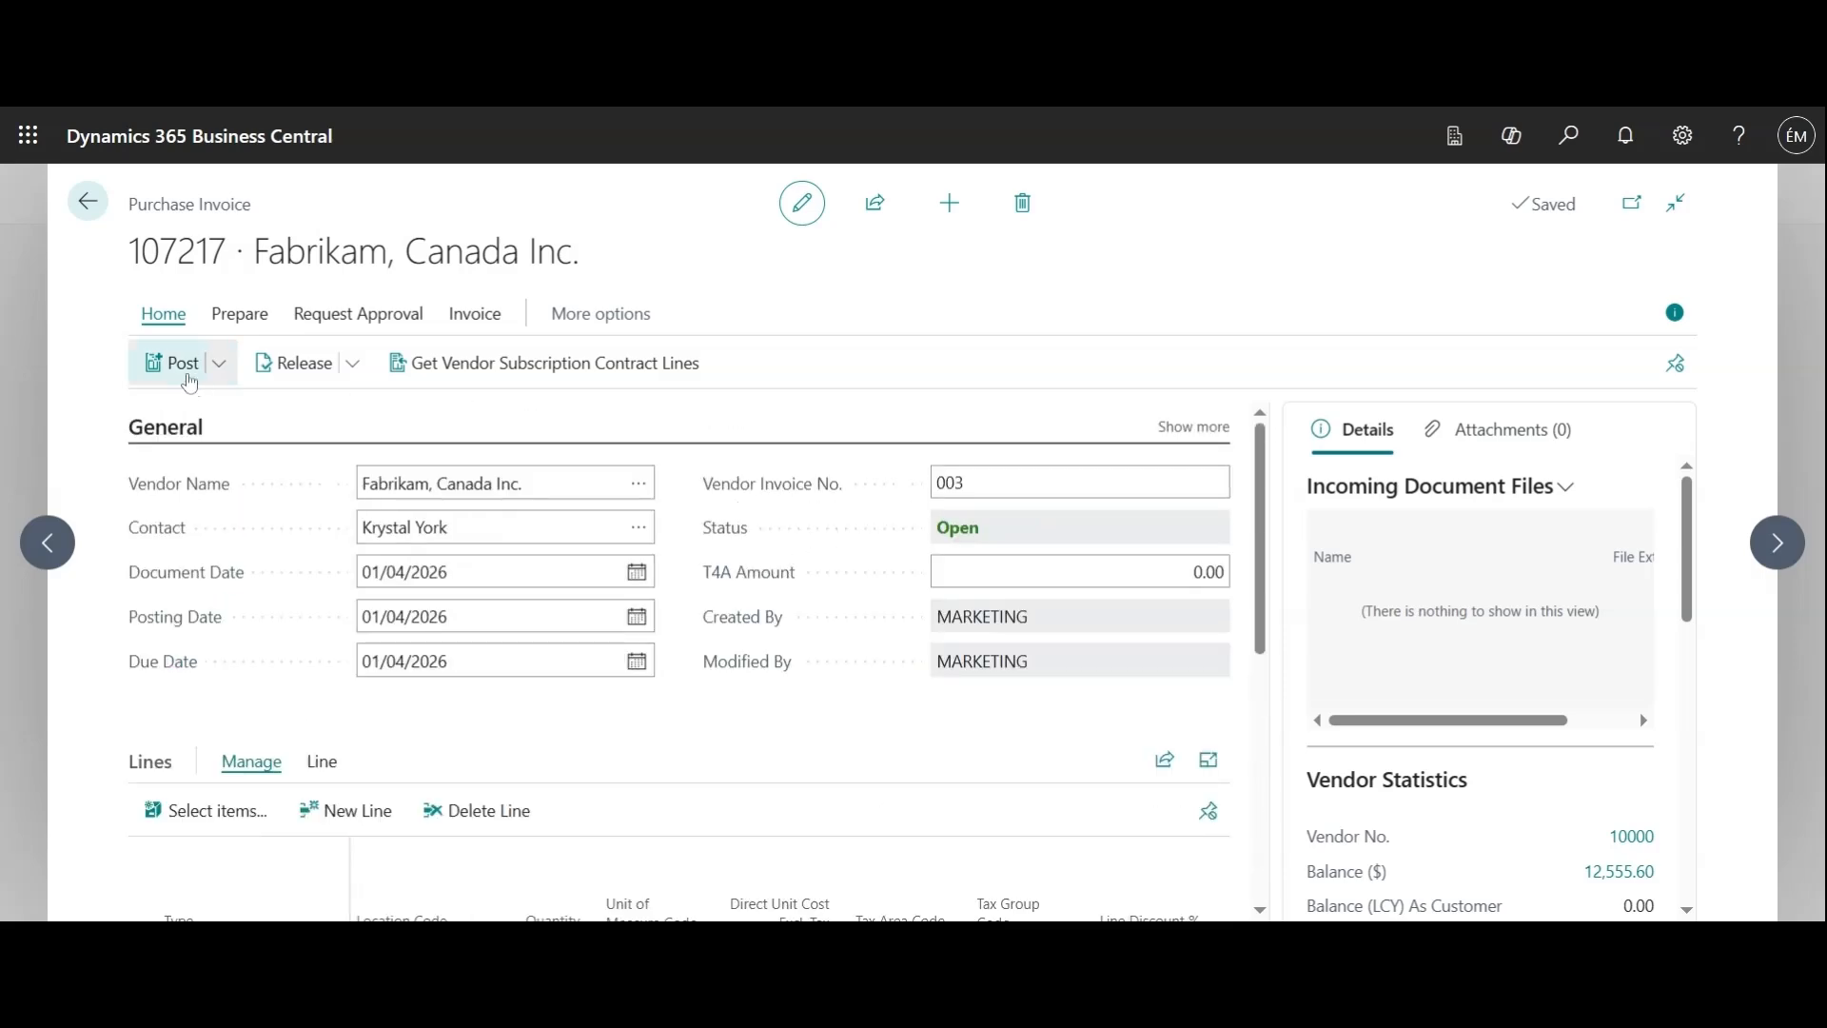
# Post the purchase invoice and open the posted document to review its line and totals
pyautogui.click(190, 381)
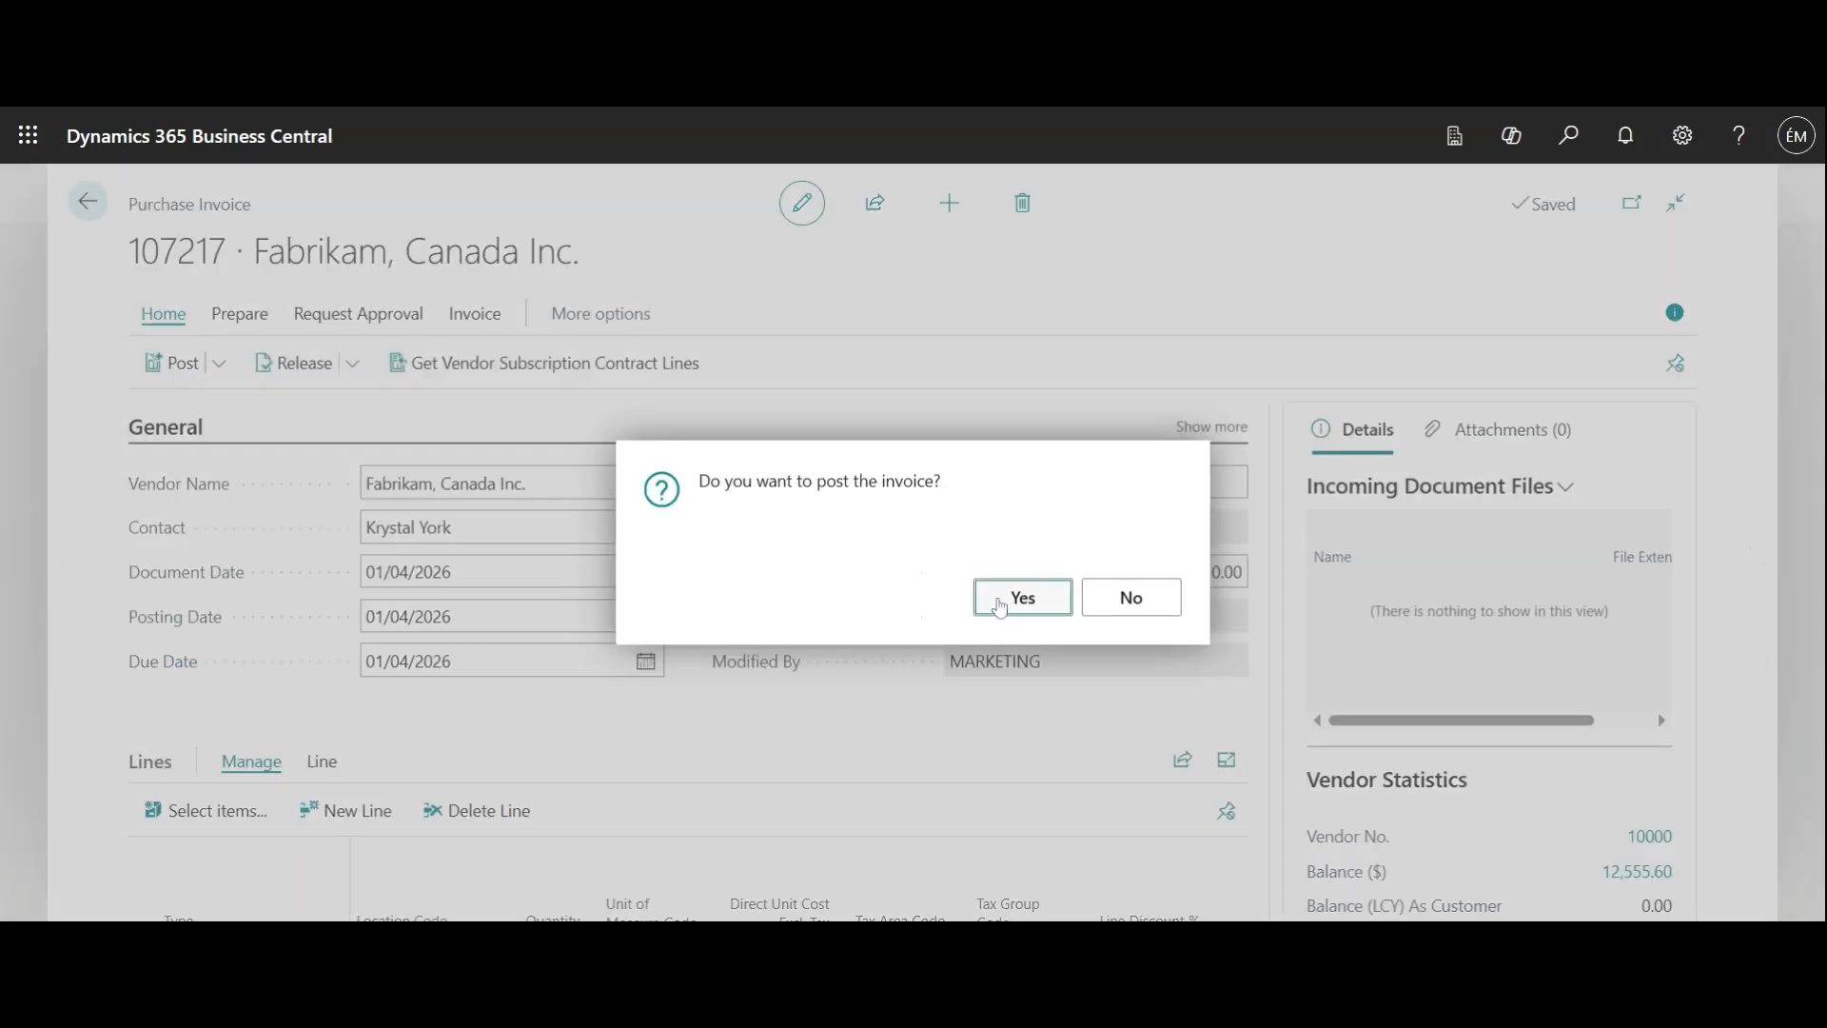
pyautogui.click(999, 602)
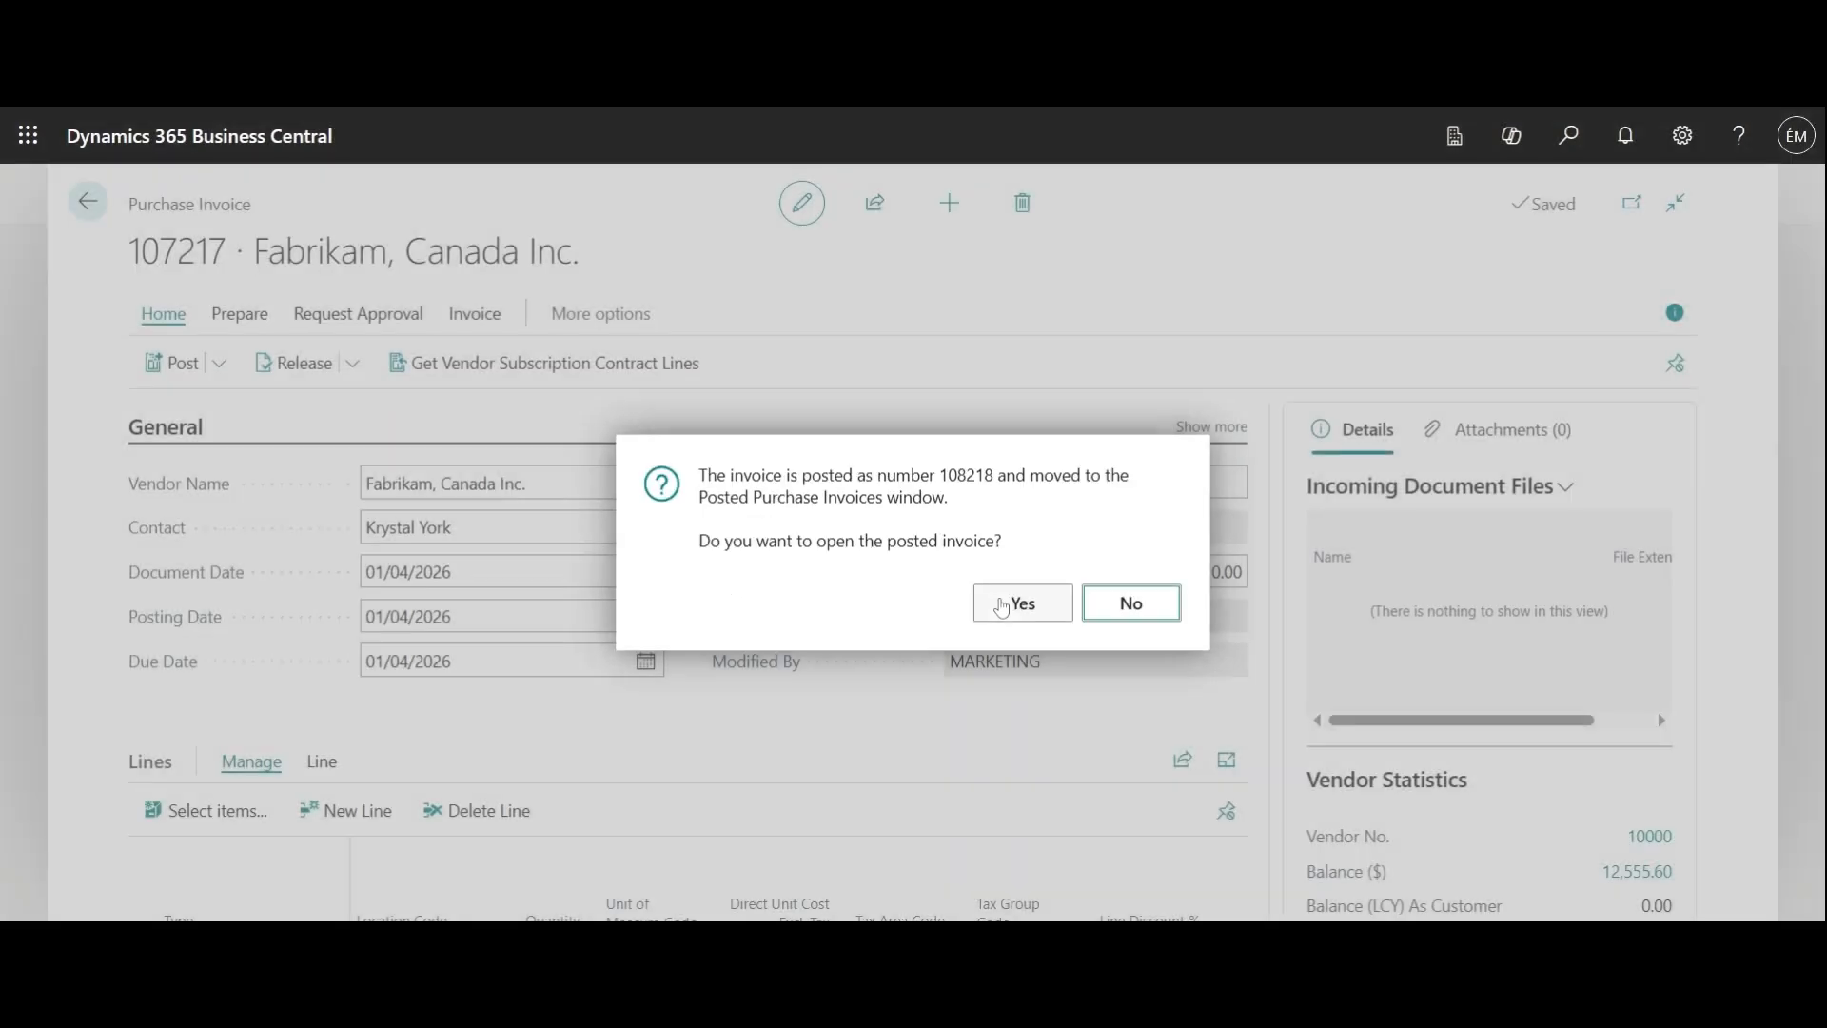
pyautogui.click(1001, 604)
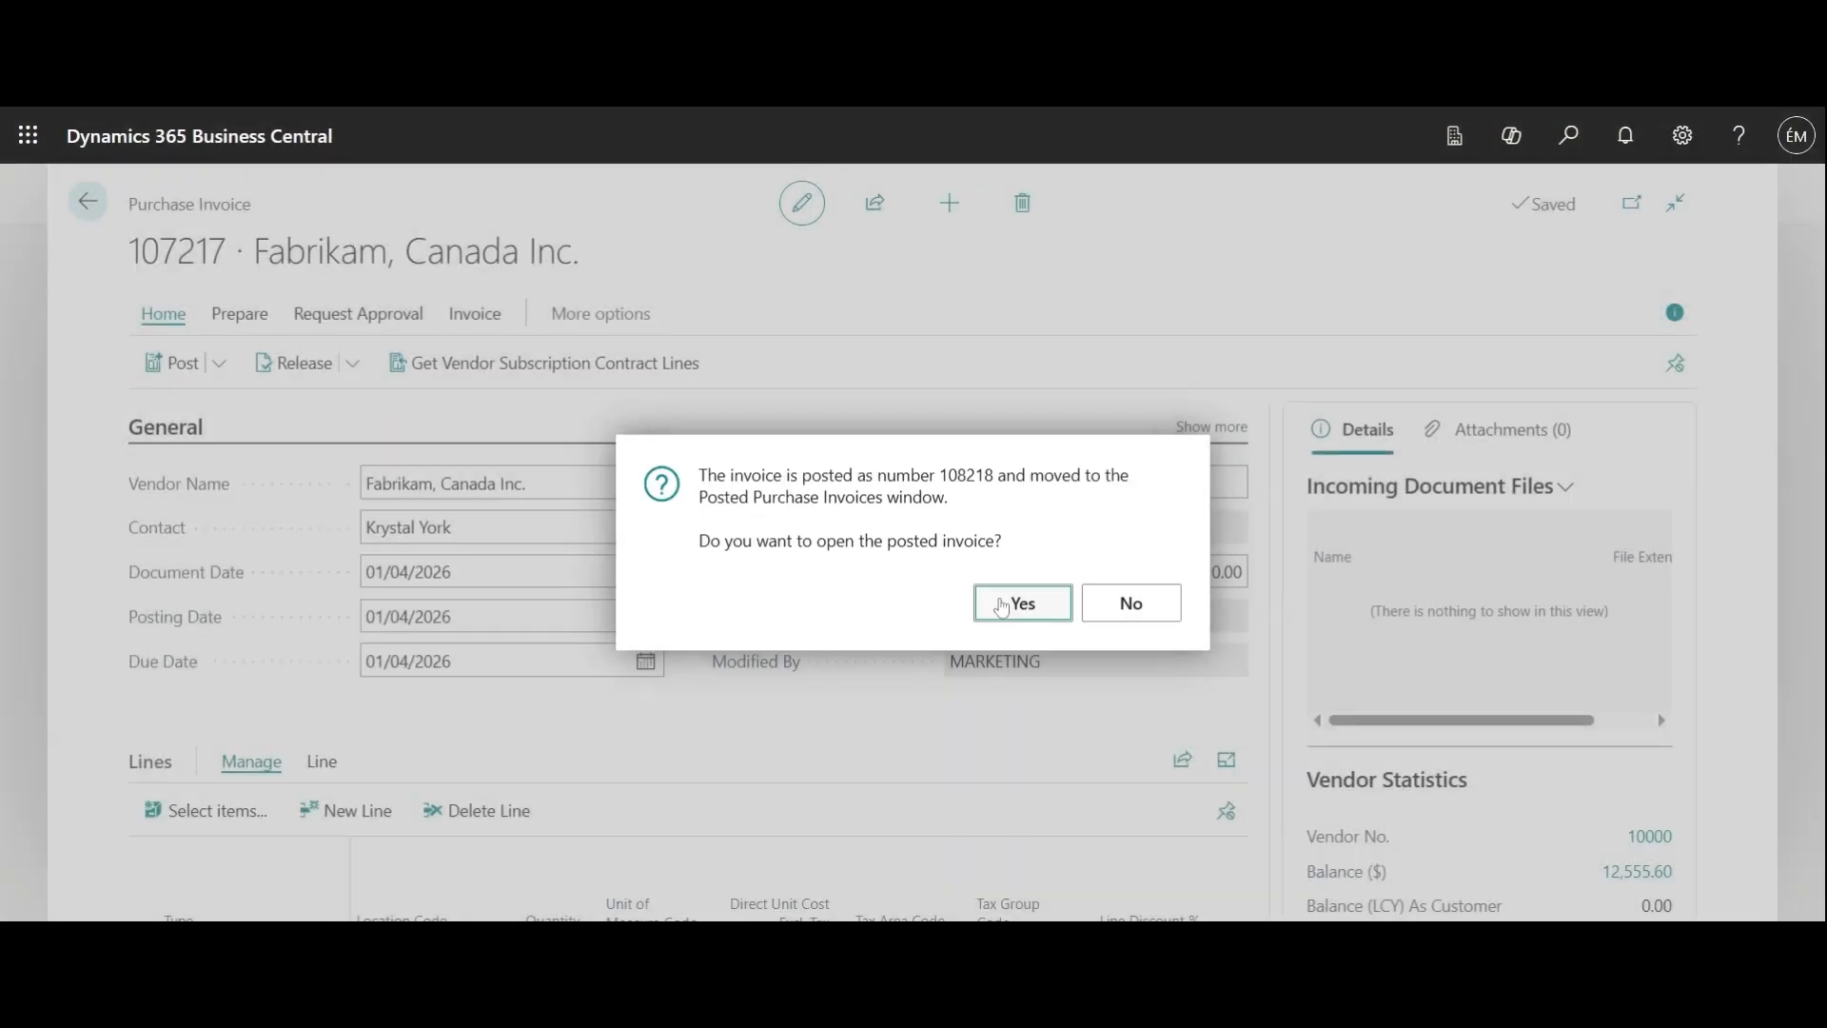
pyautogui.click(1001, 604)
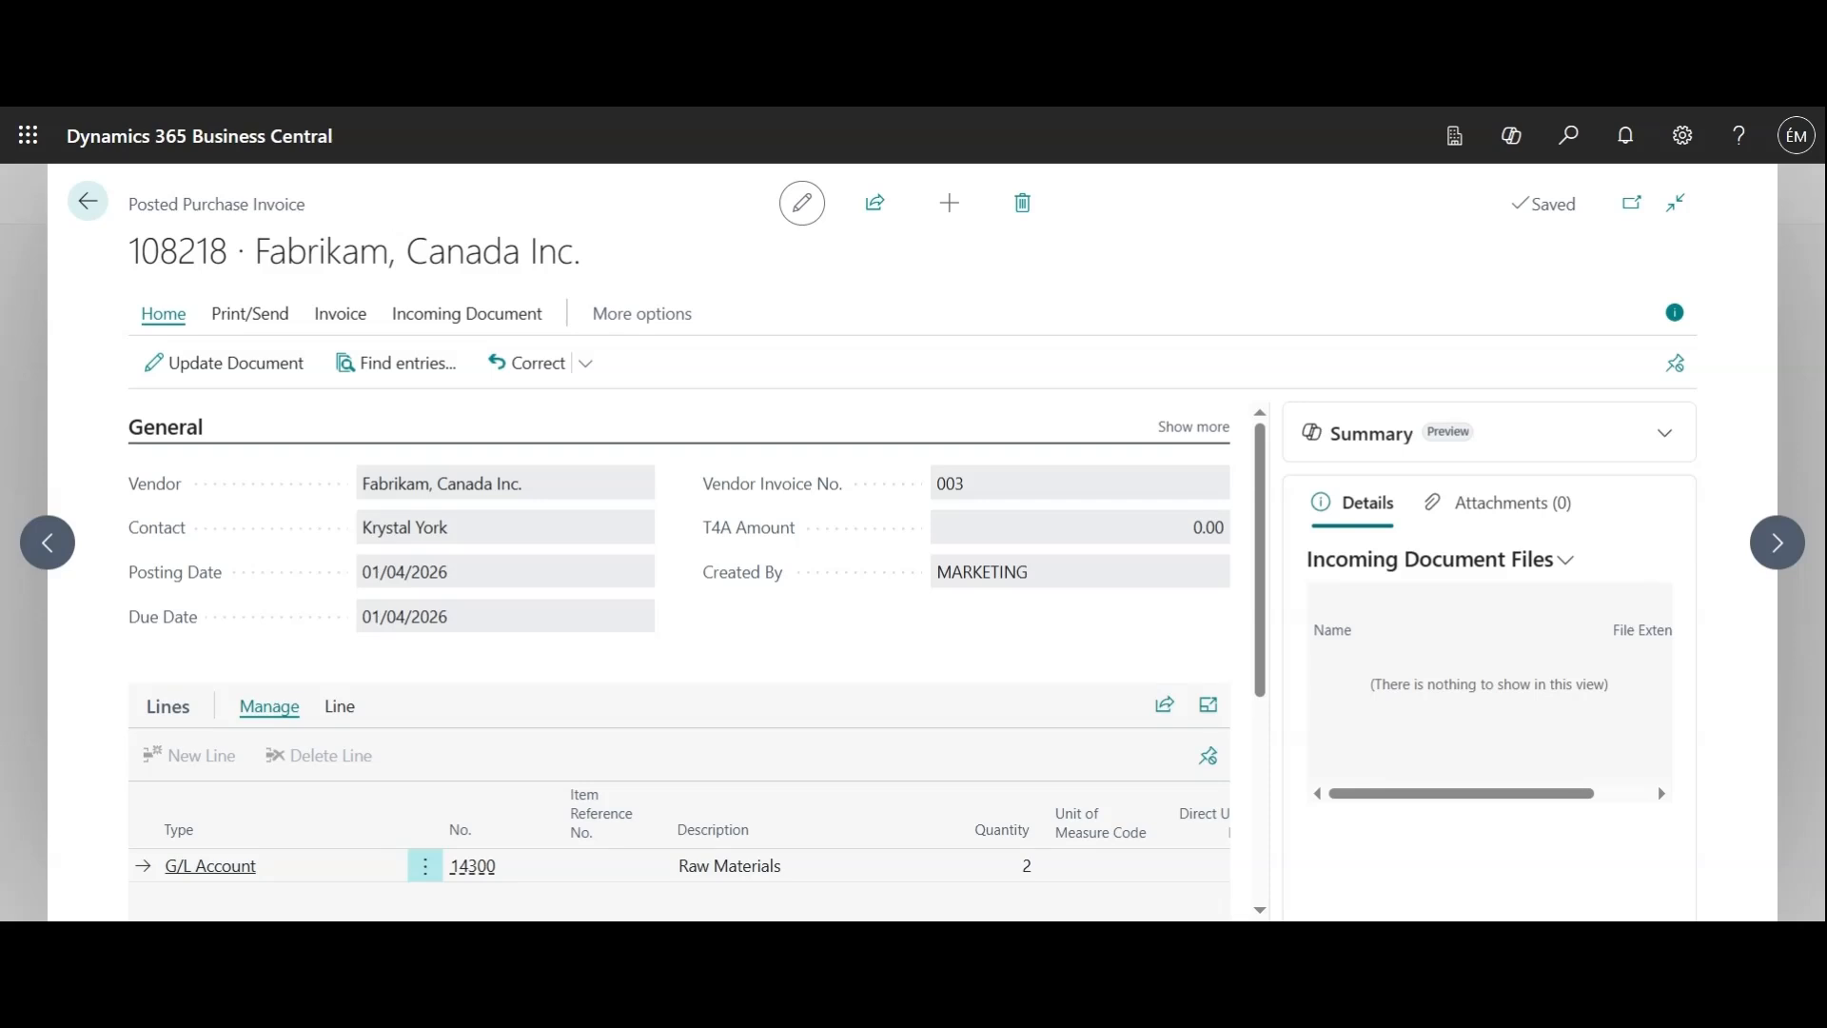
pyautogui.scroll(-3, 829, 540)
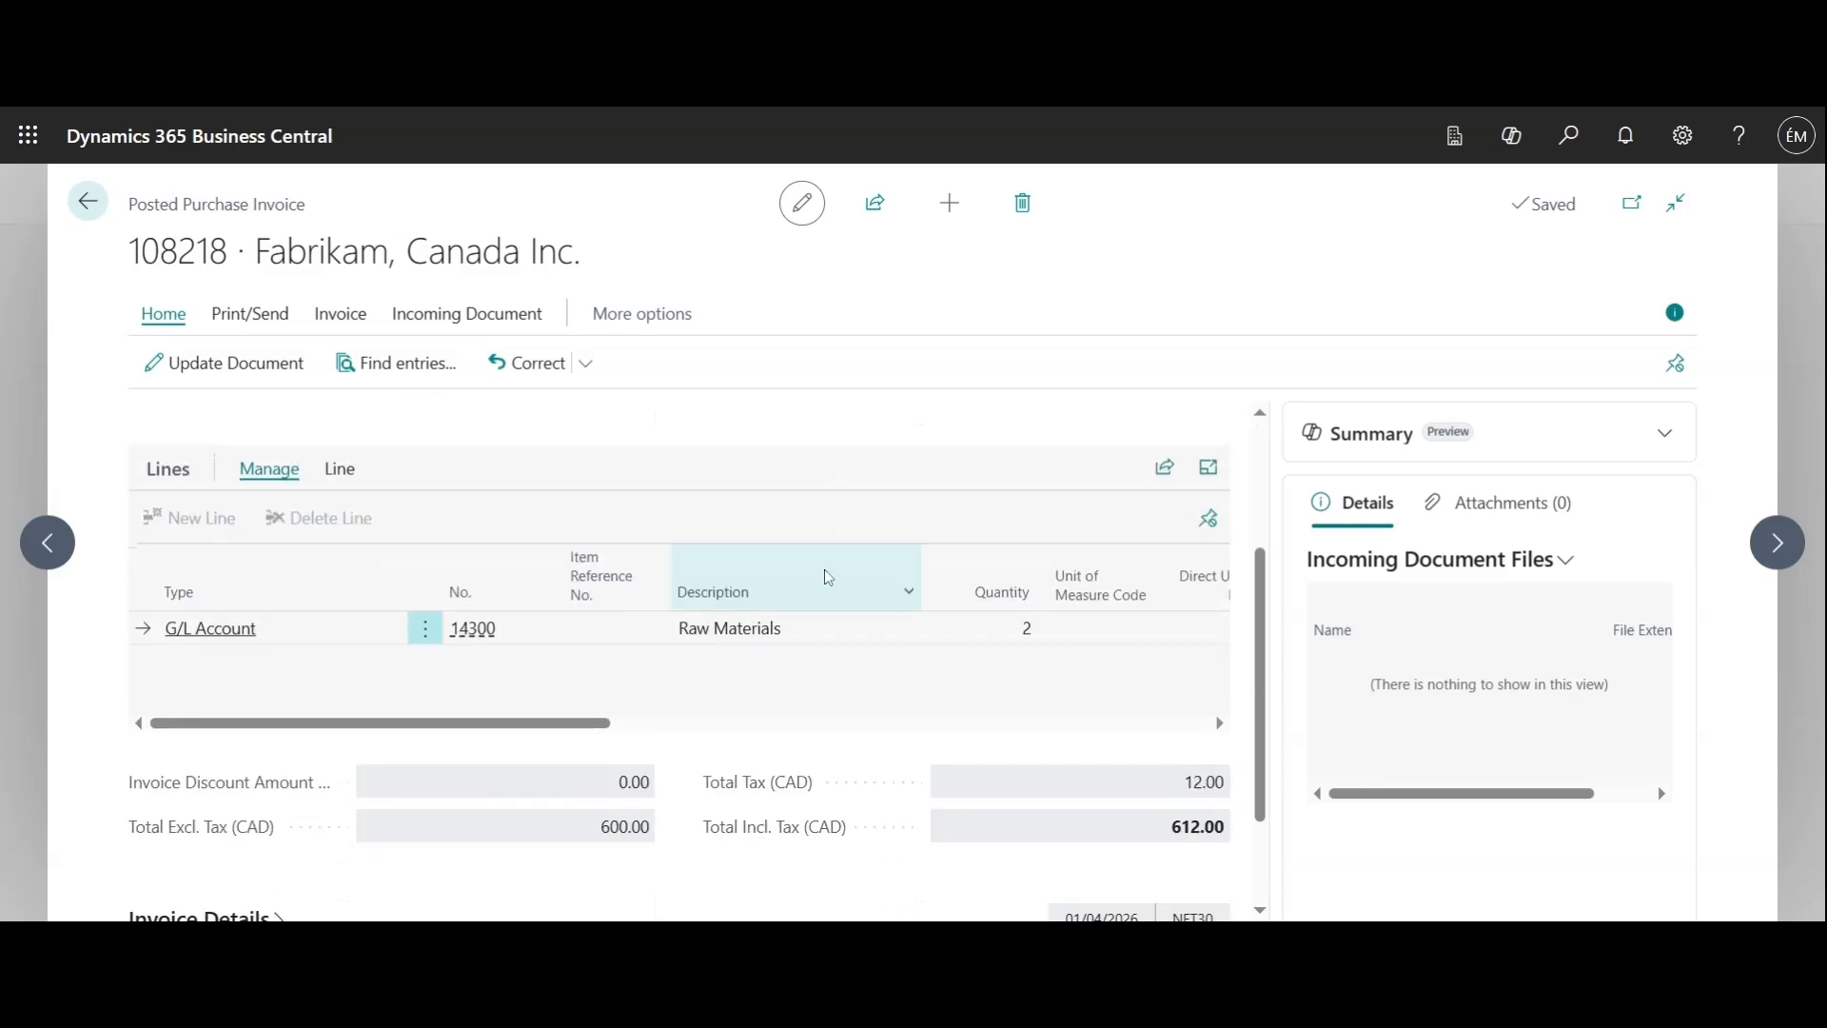
pyautogui.moveTo(605, 723); pyautogui.dragTo(1104, 718)
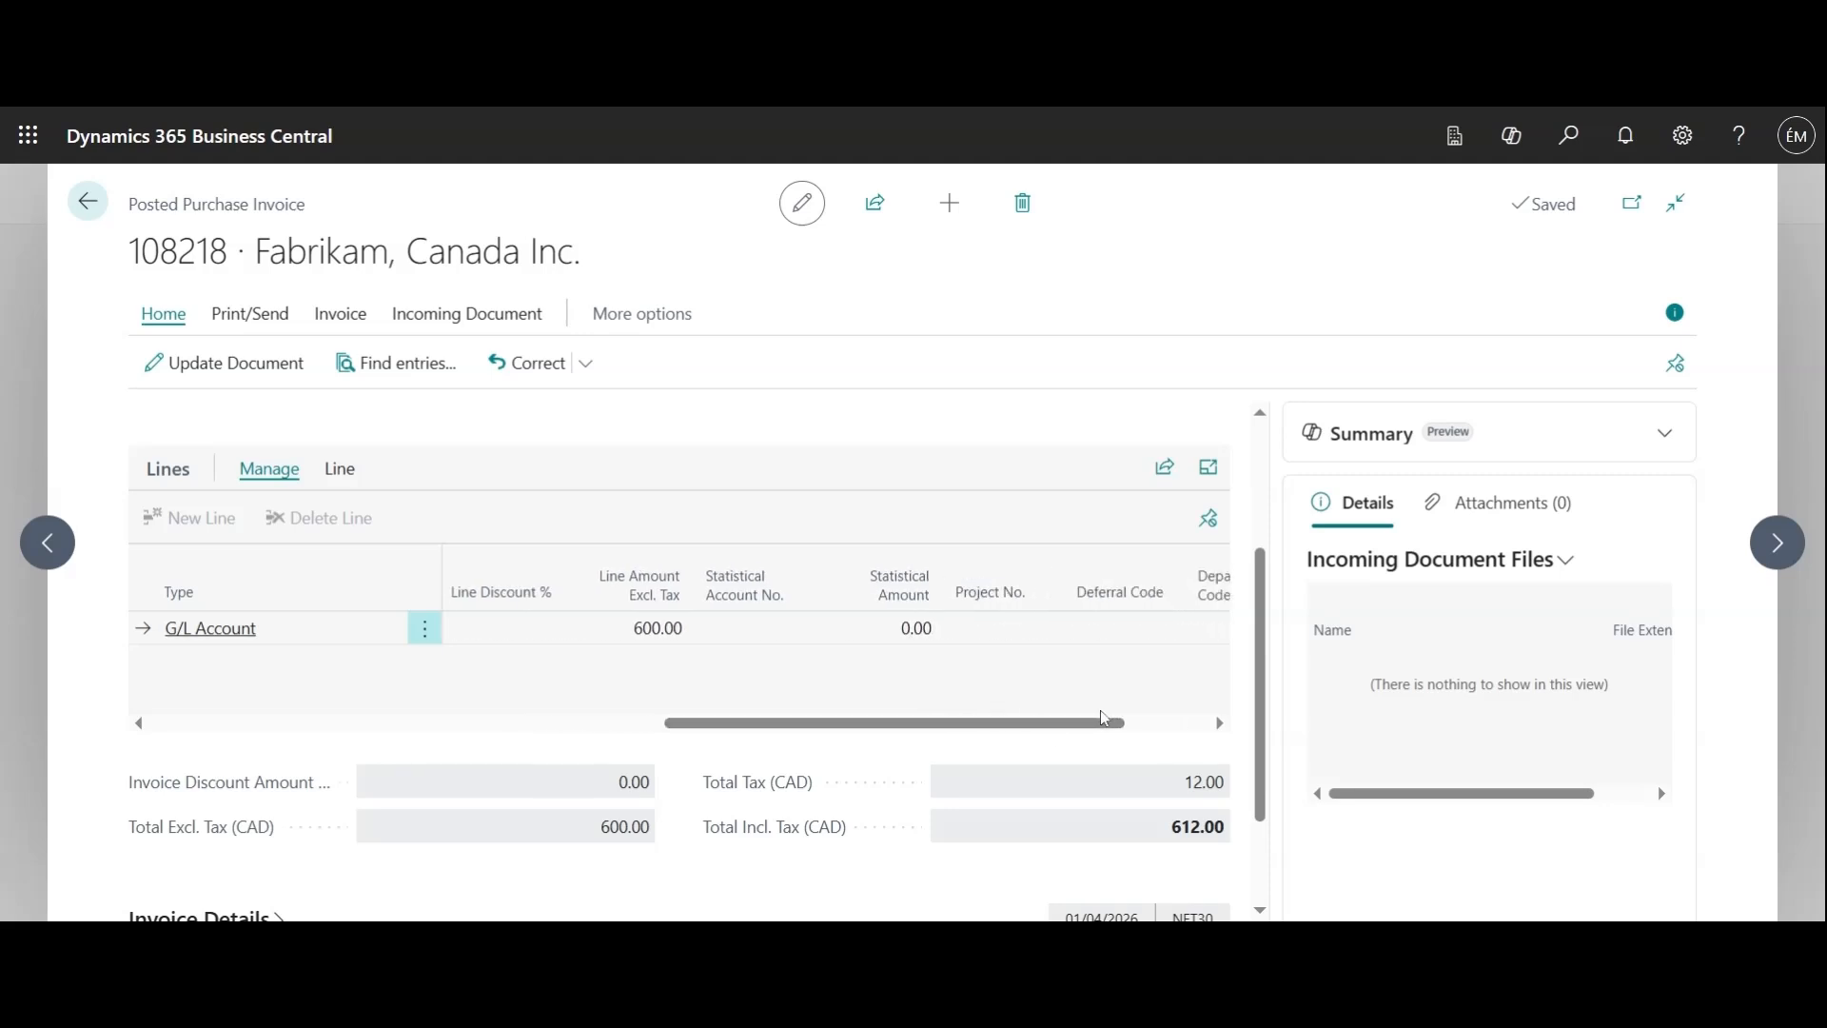
pyautogui.scroll(-1, 893, 722)
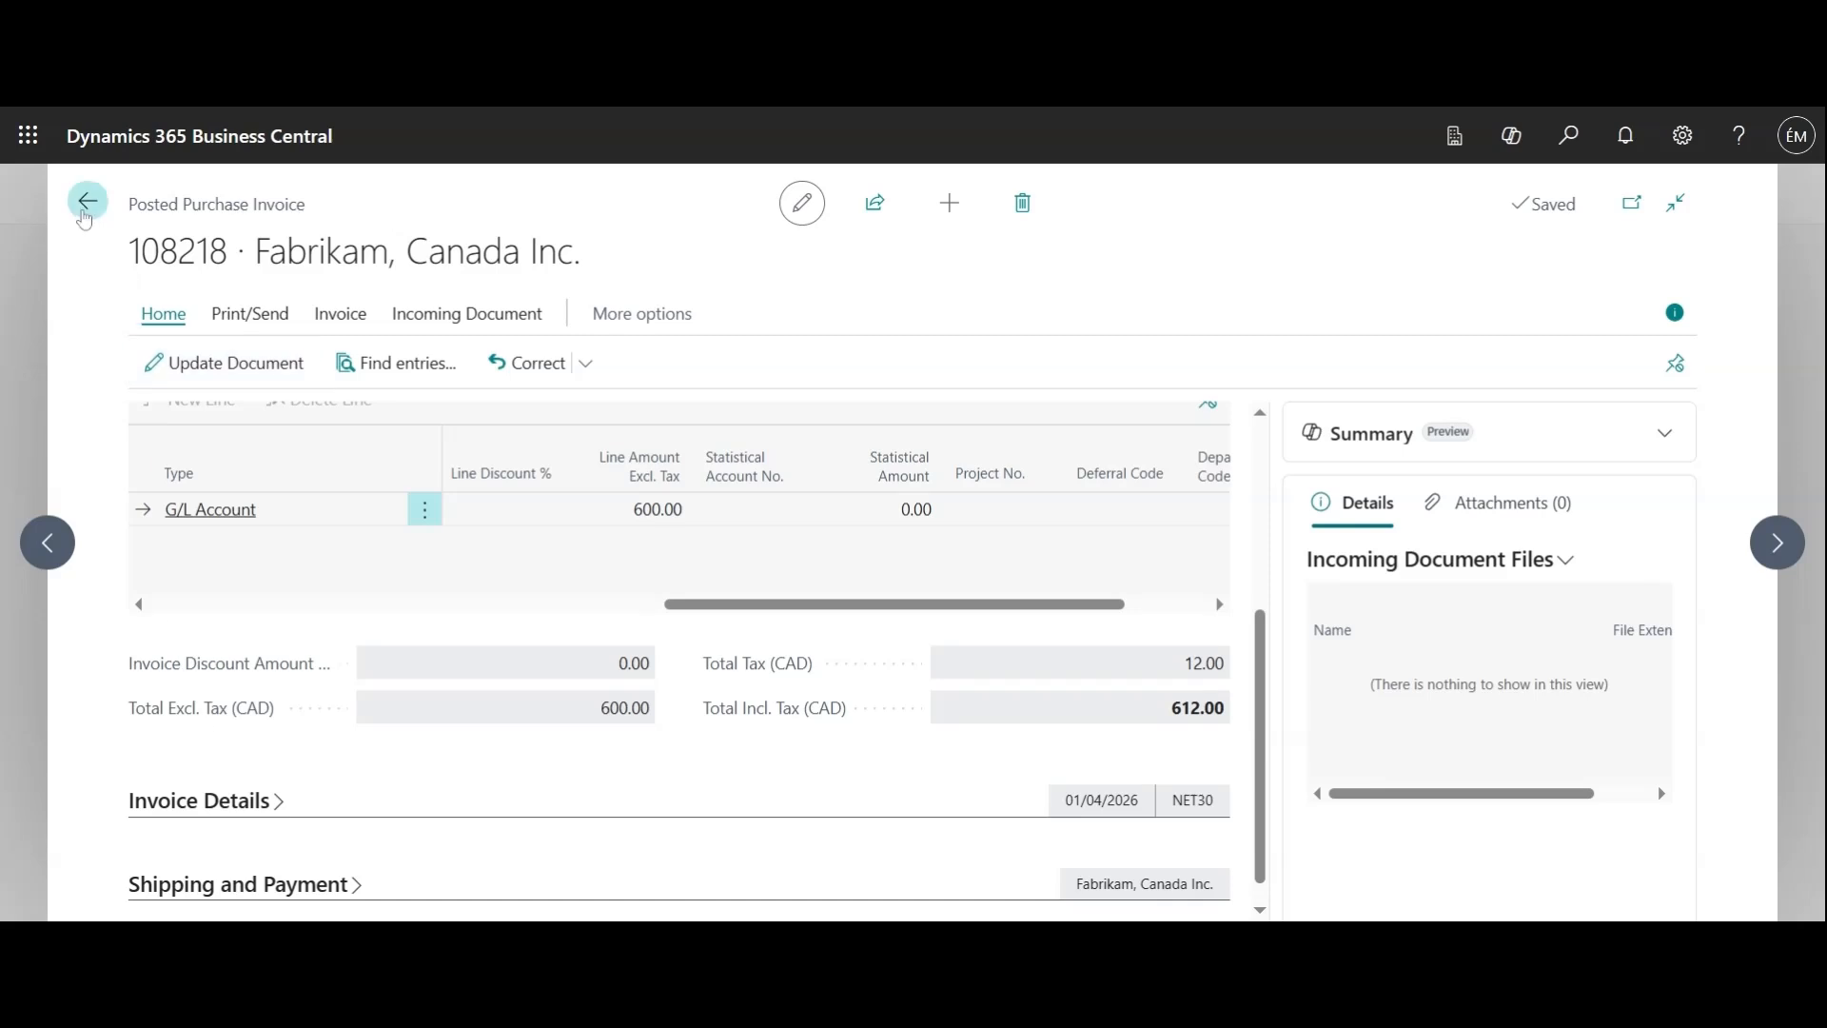
# Leave the posted invoice, return to the home page and start a new purchase credit memo
pyautogui.click(85, 219)
pyautogui.click(184, 211)
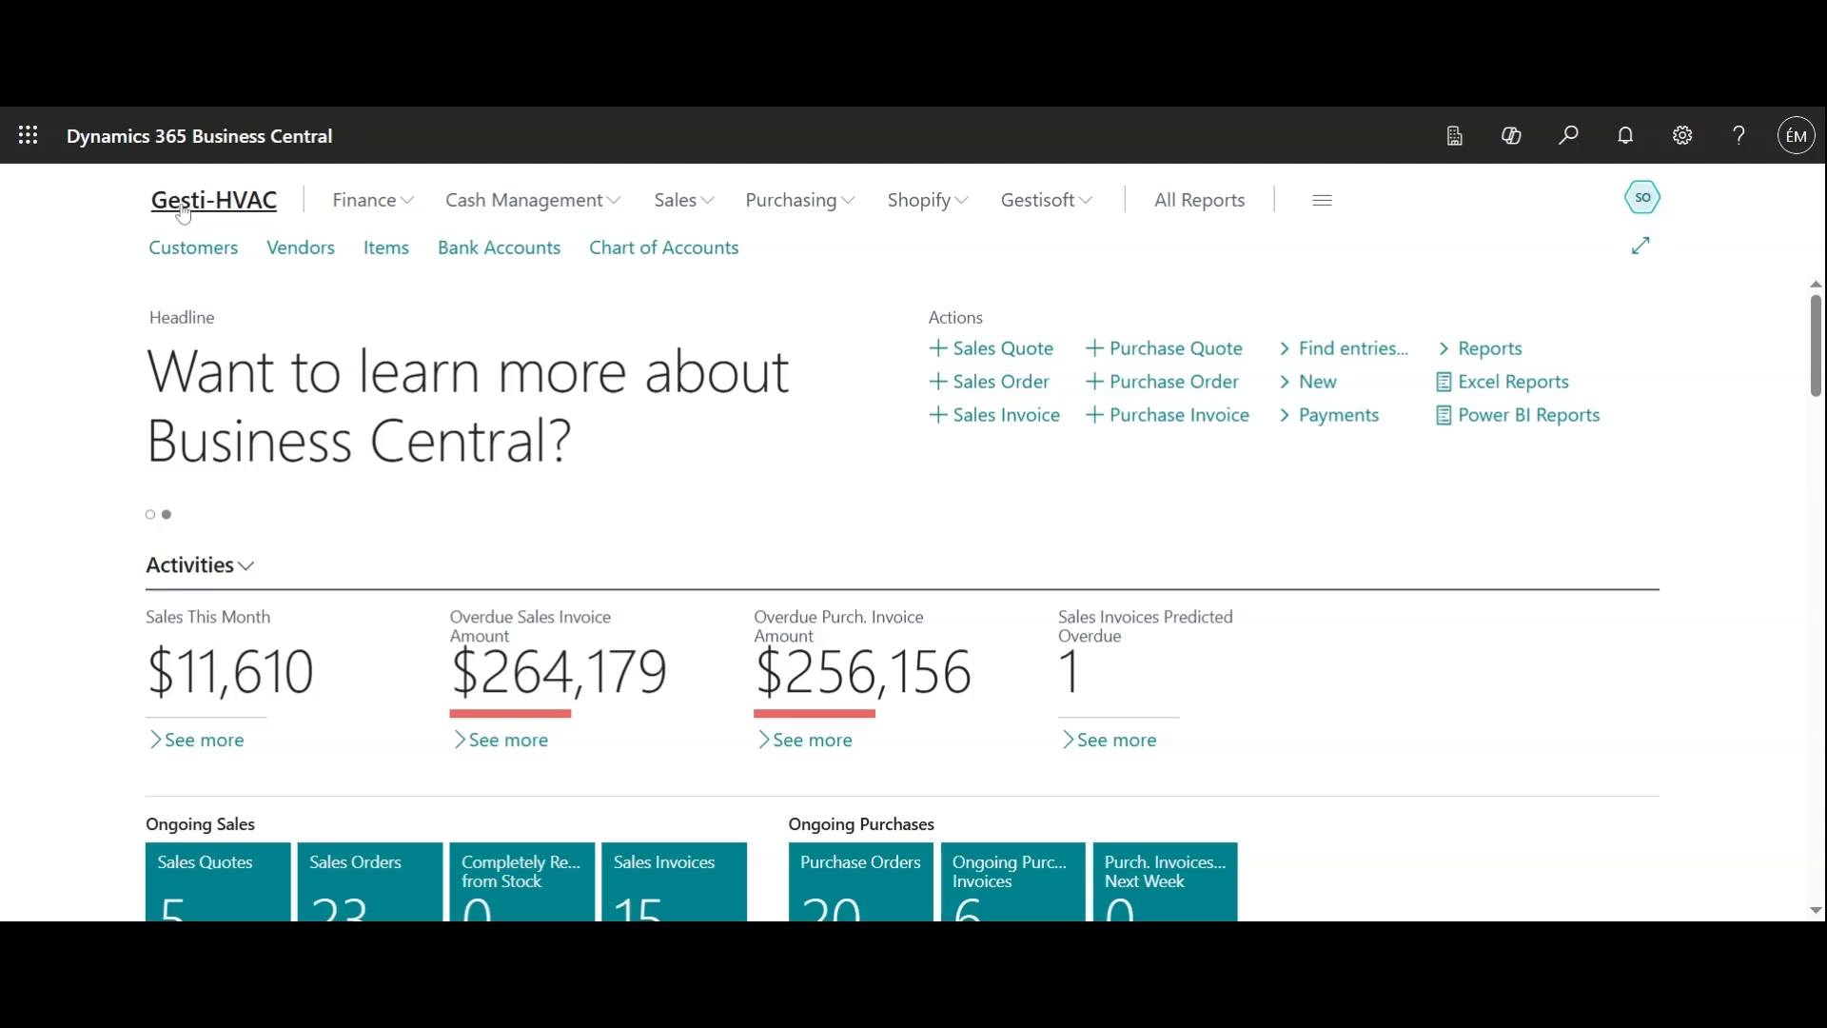
pyautogui.click(834, 212)
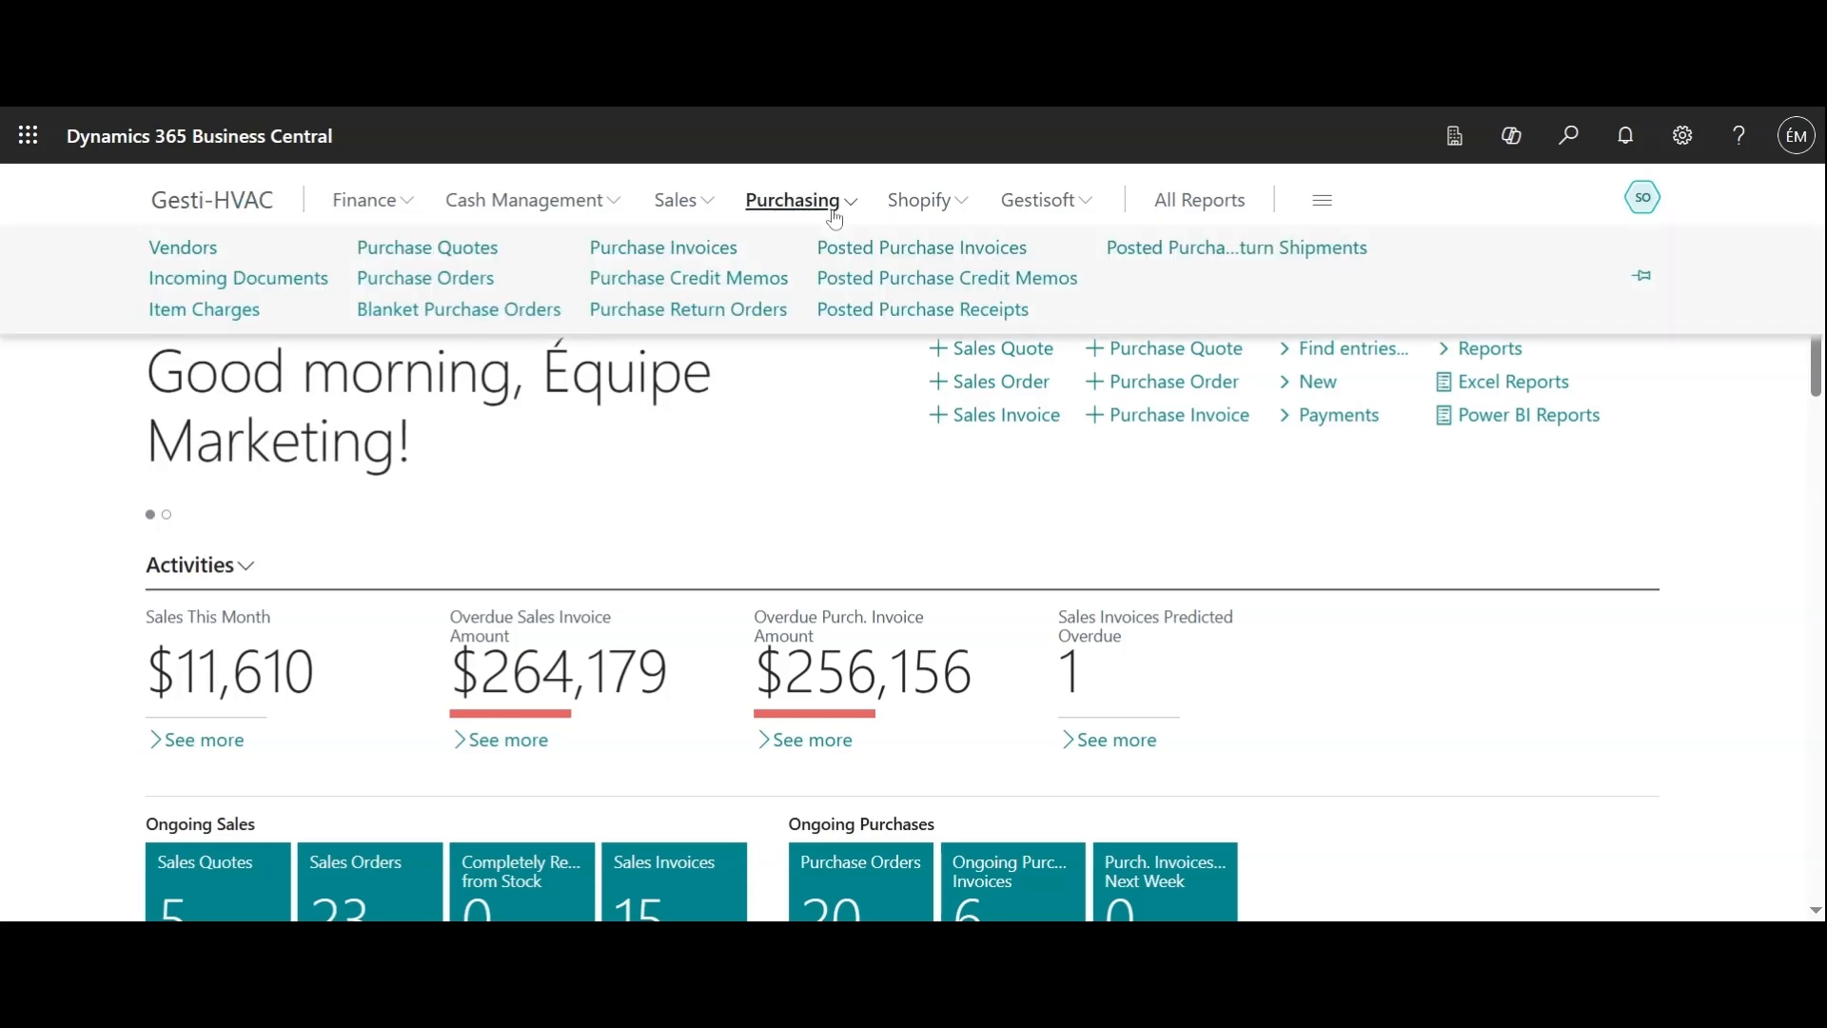
pyautogui.click(647, 287)
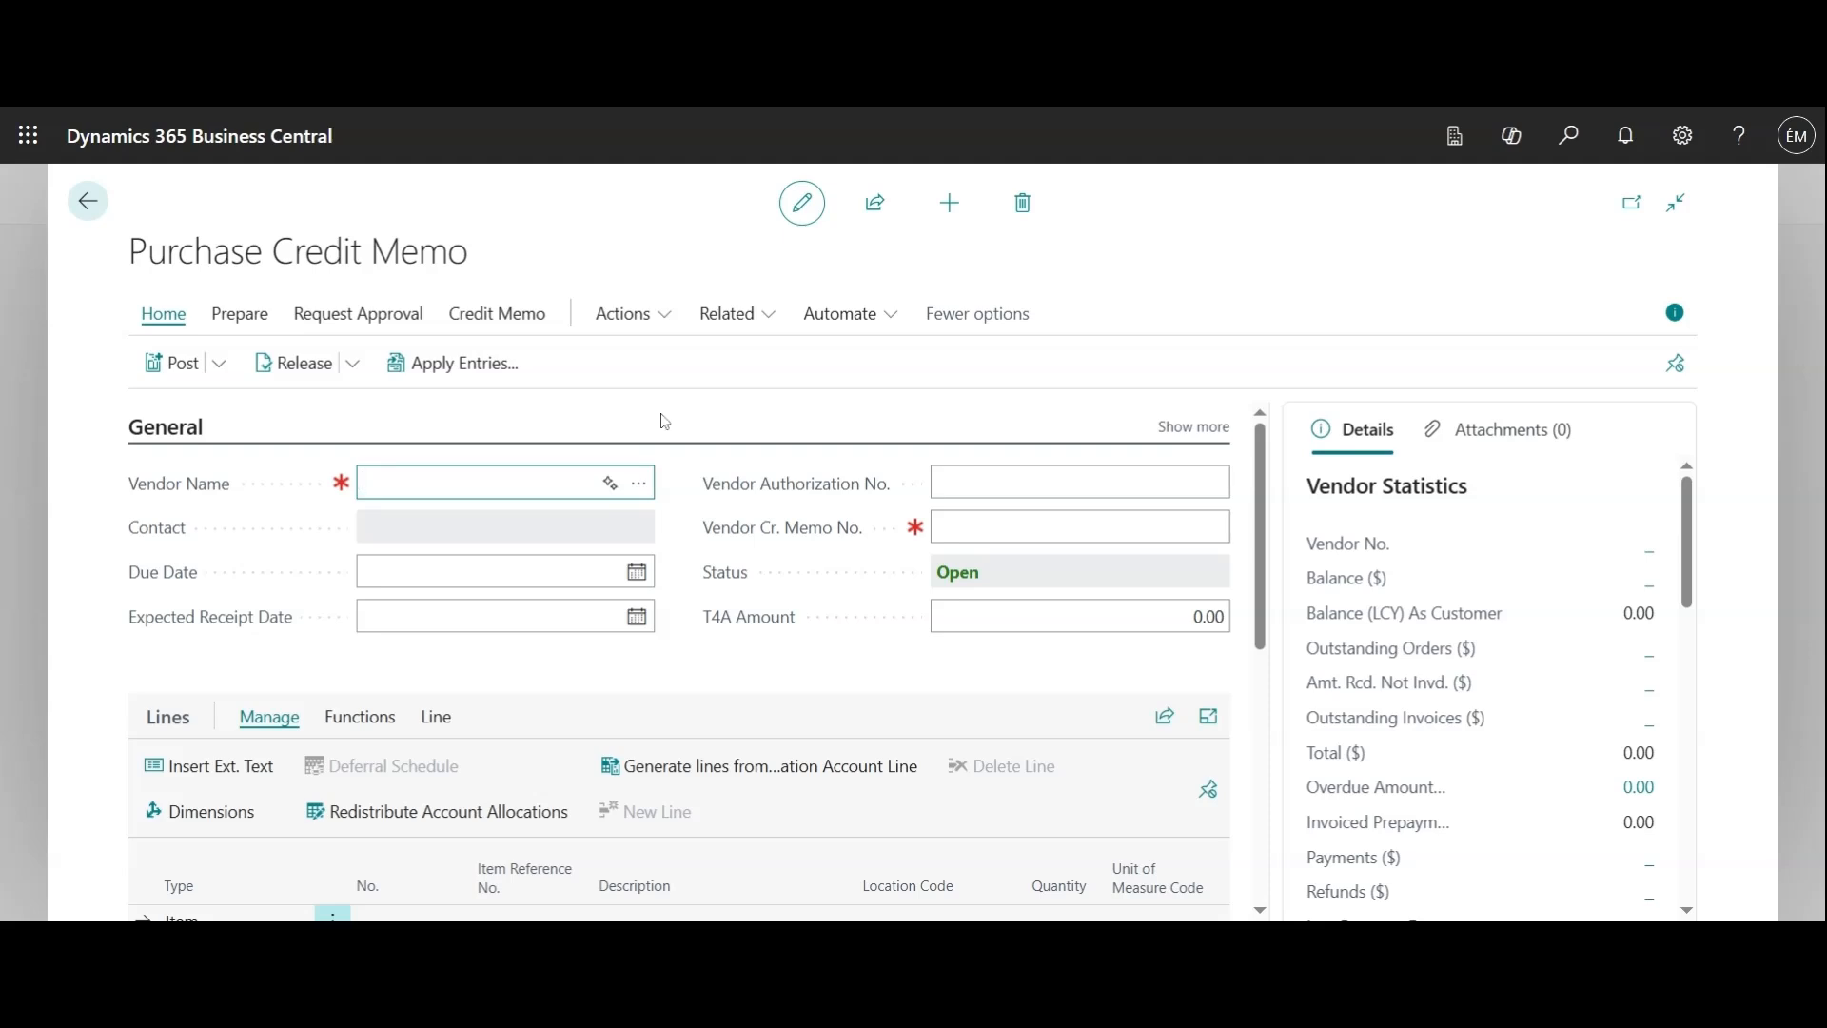
# Start the Copy Document function for the new credit memo and set the source document type to Posted Invoice
pyautogui.click(670, 329)
pyautogui.moveTo(747, 360)
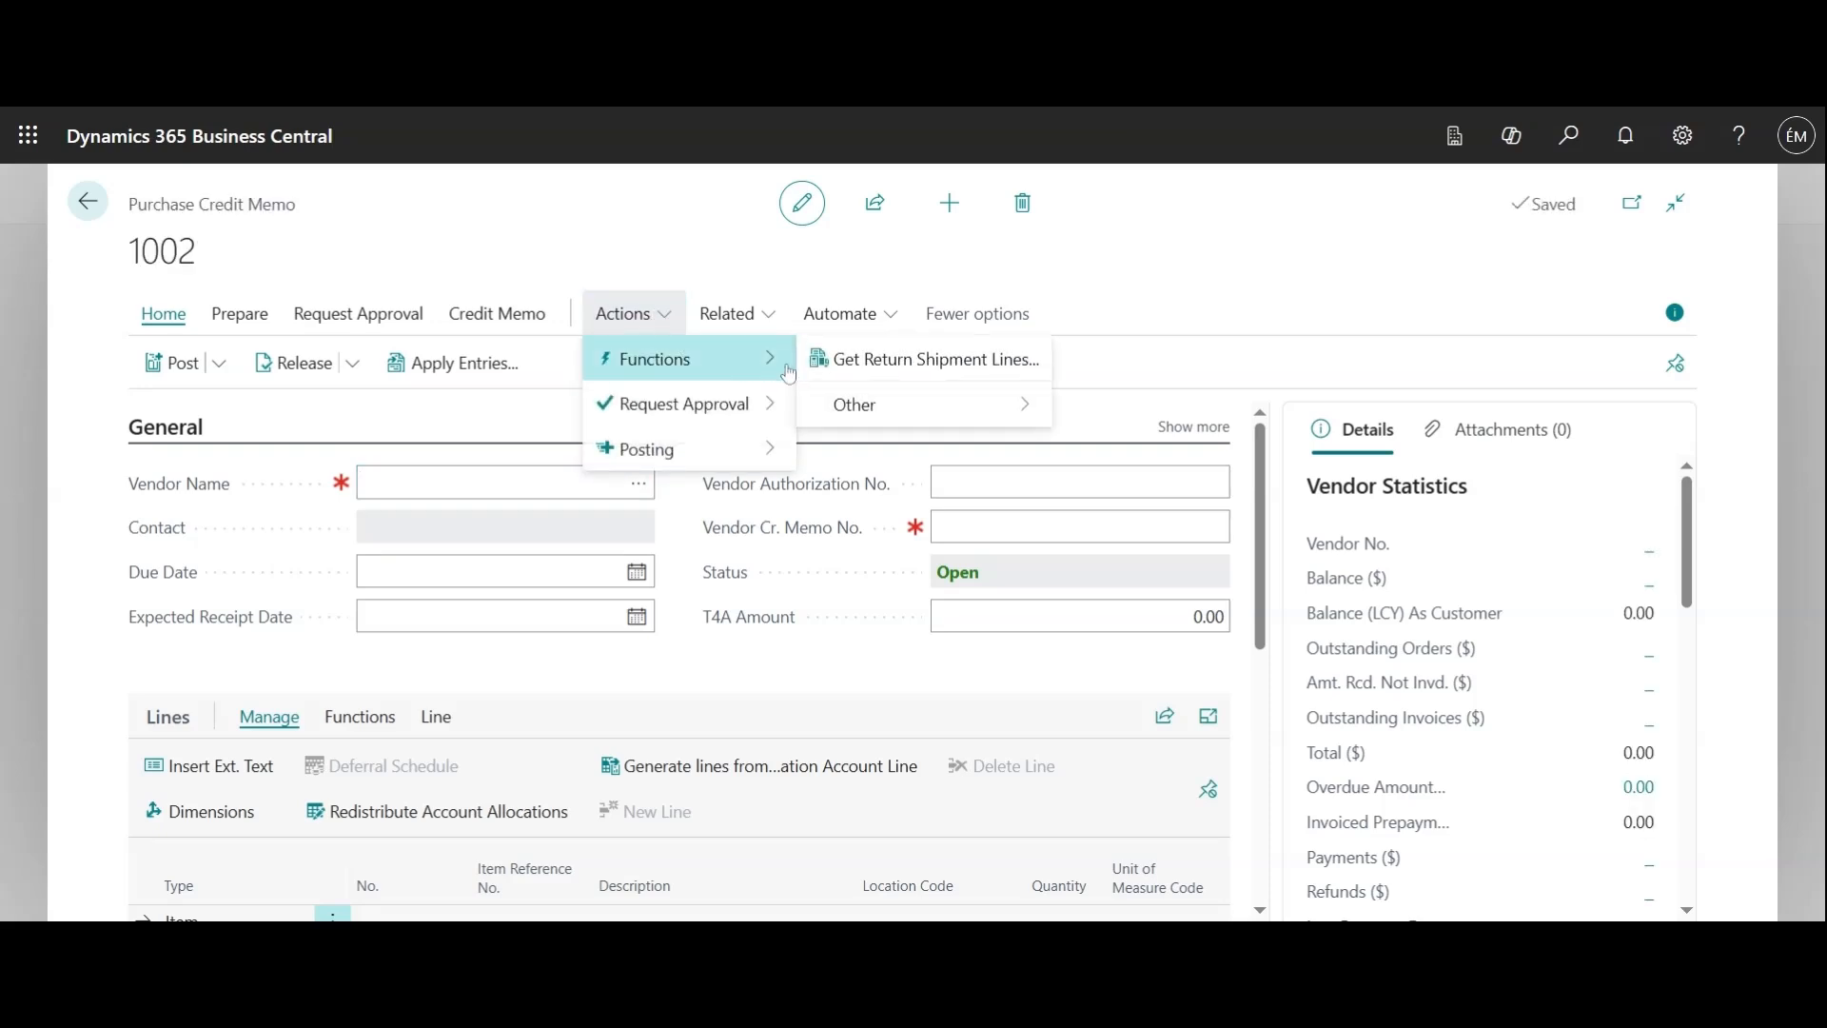
pyautogui.moveTo(885, 405)
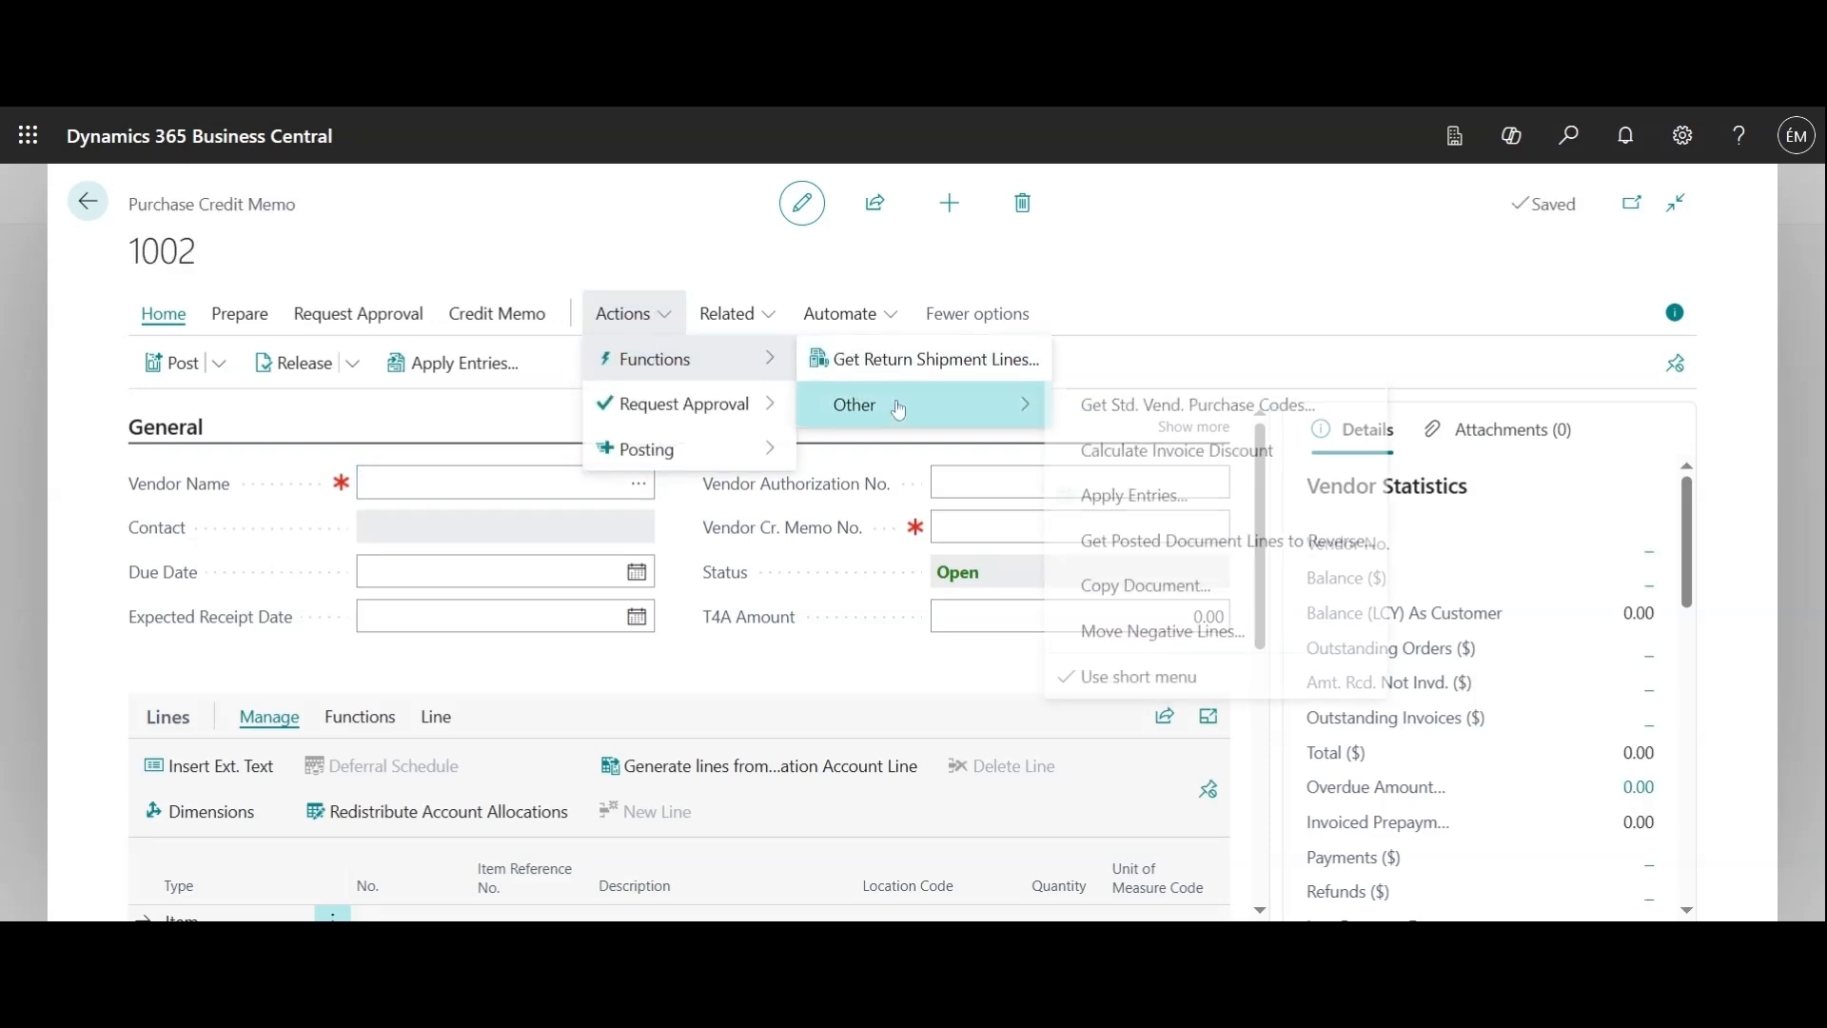
pyautogui.click(1142, 600)
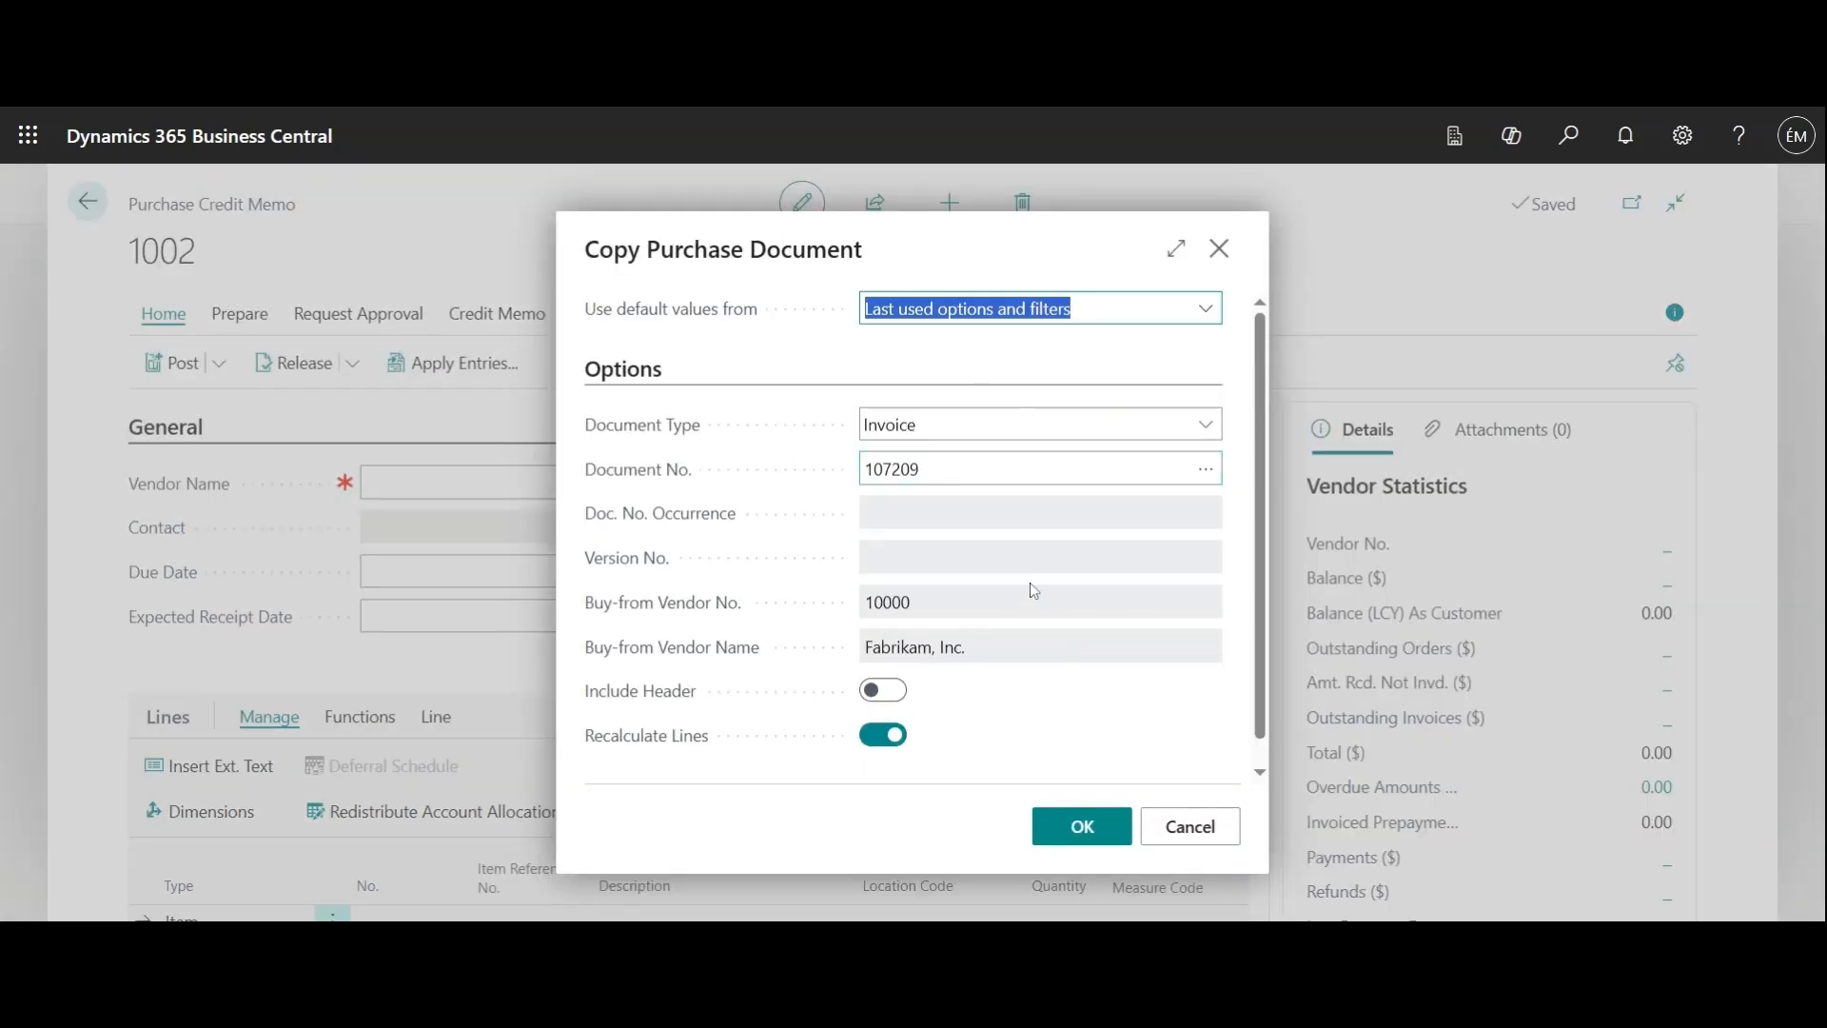
pyautogui.click(1207, 431)
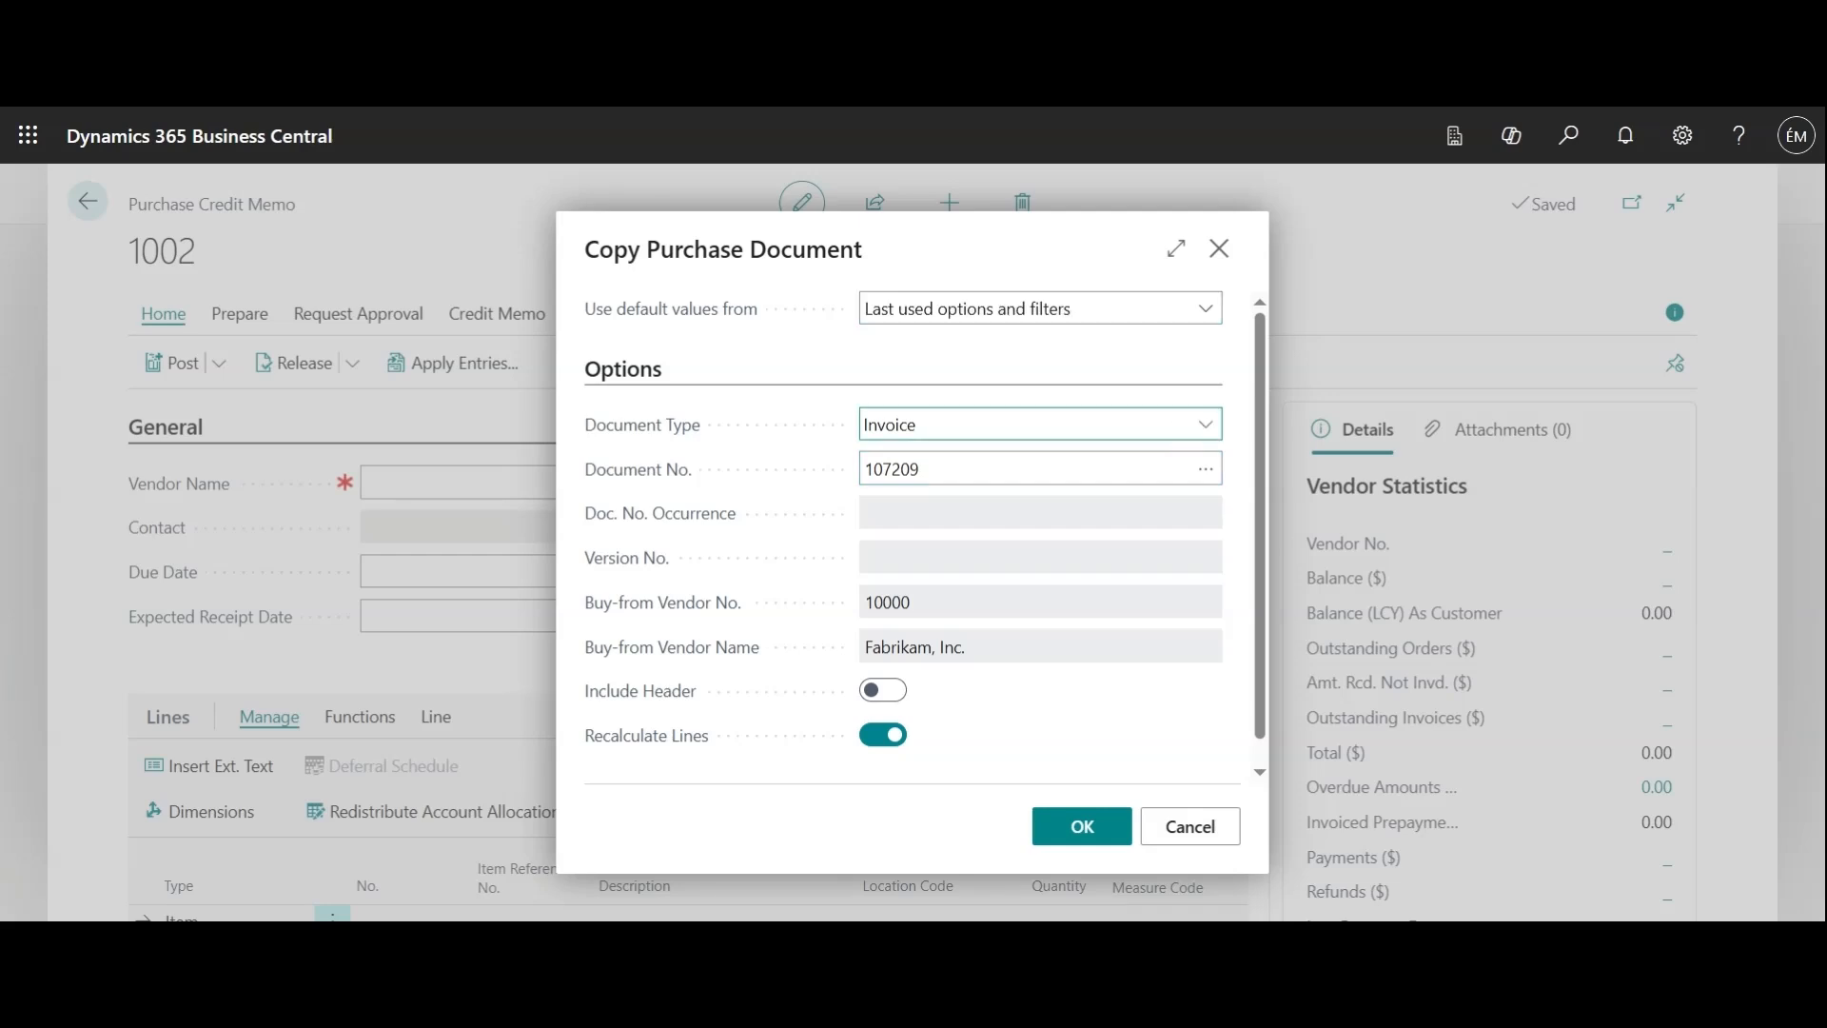
pyautogui.click(942, 628)
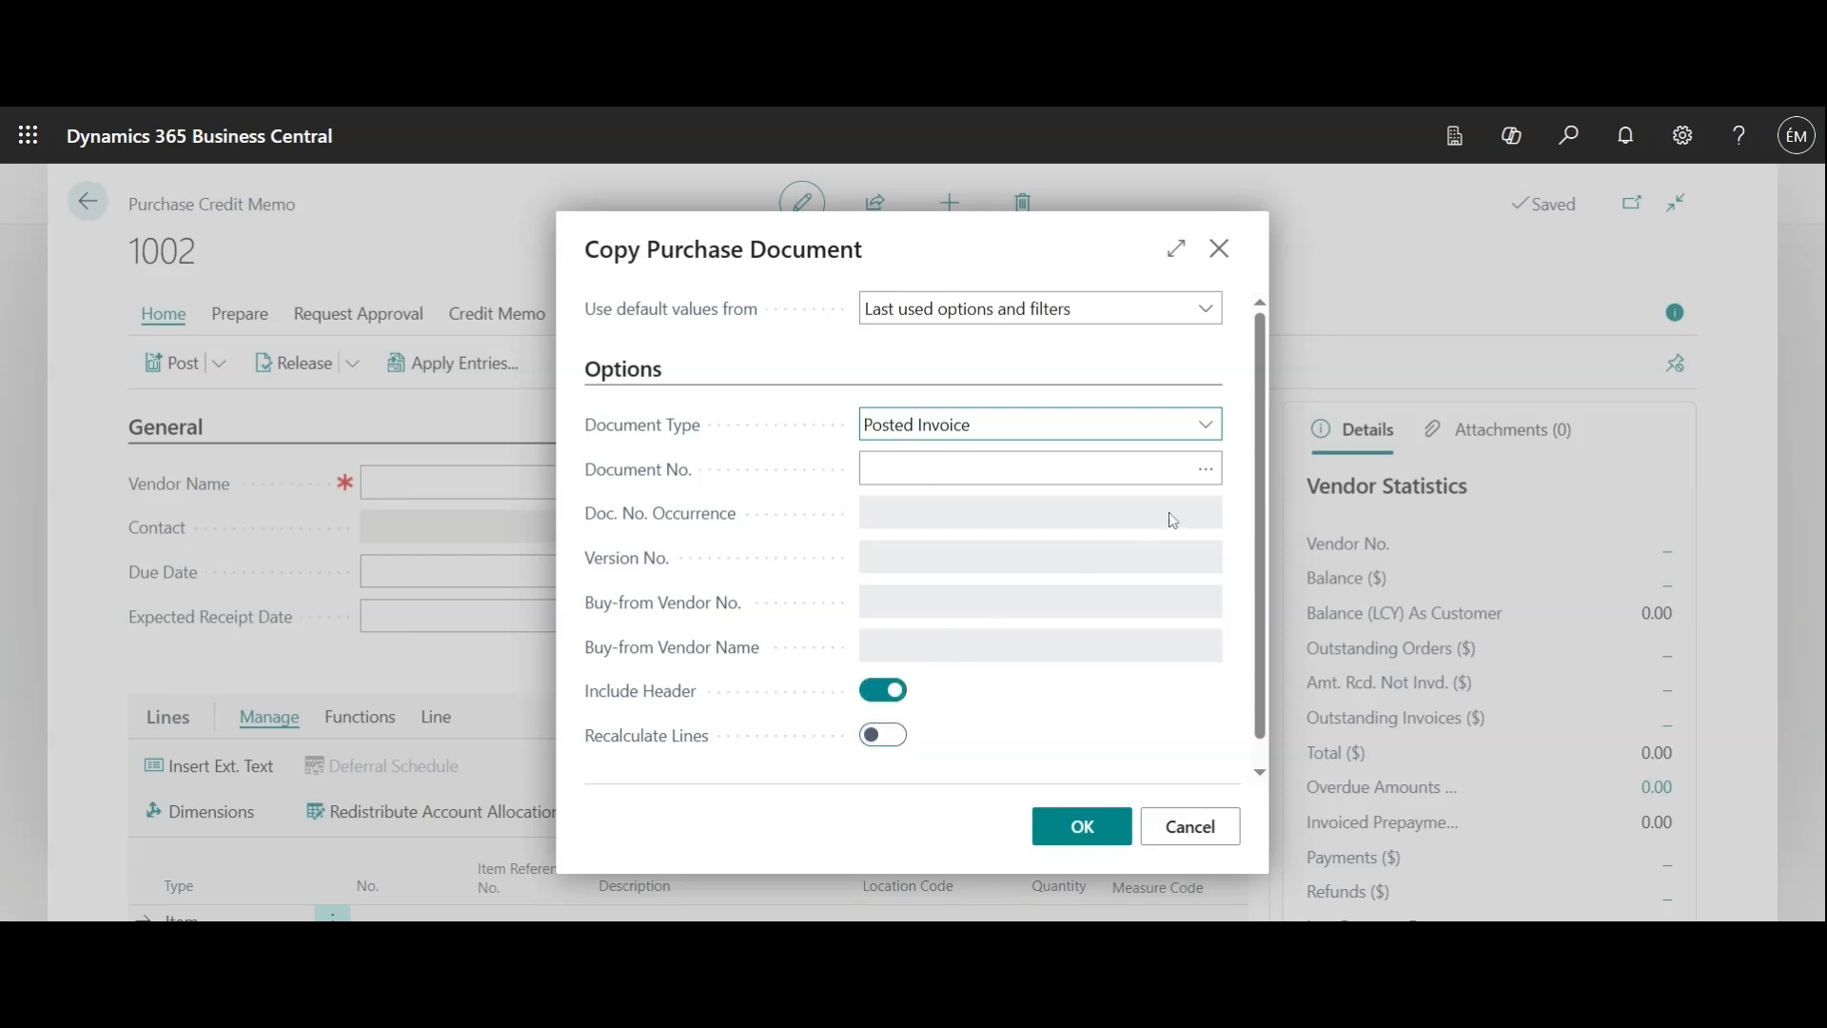
# Select Fabrikam, Inc.'s posted purchase invoice 108007 as the source and copy it with its header into the credit memo
pyautogui.click(1199, 484)
pyautogui.click(1201, 476)
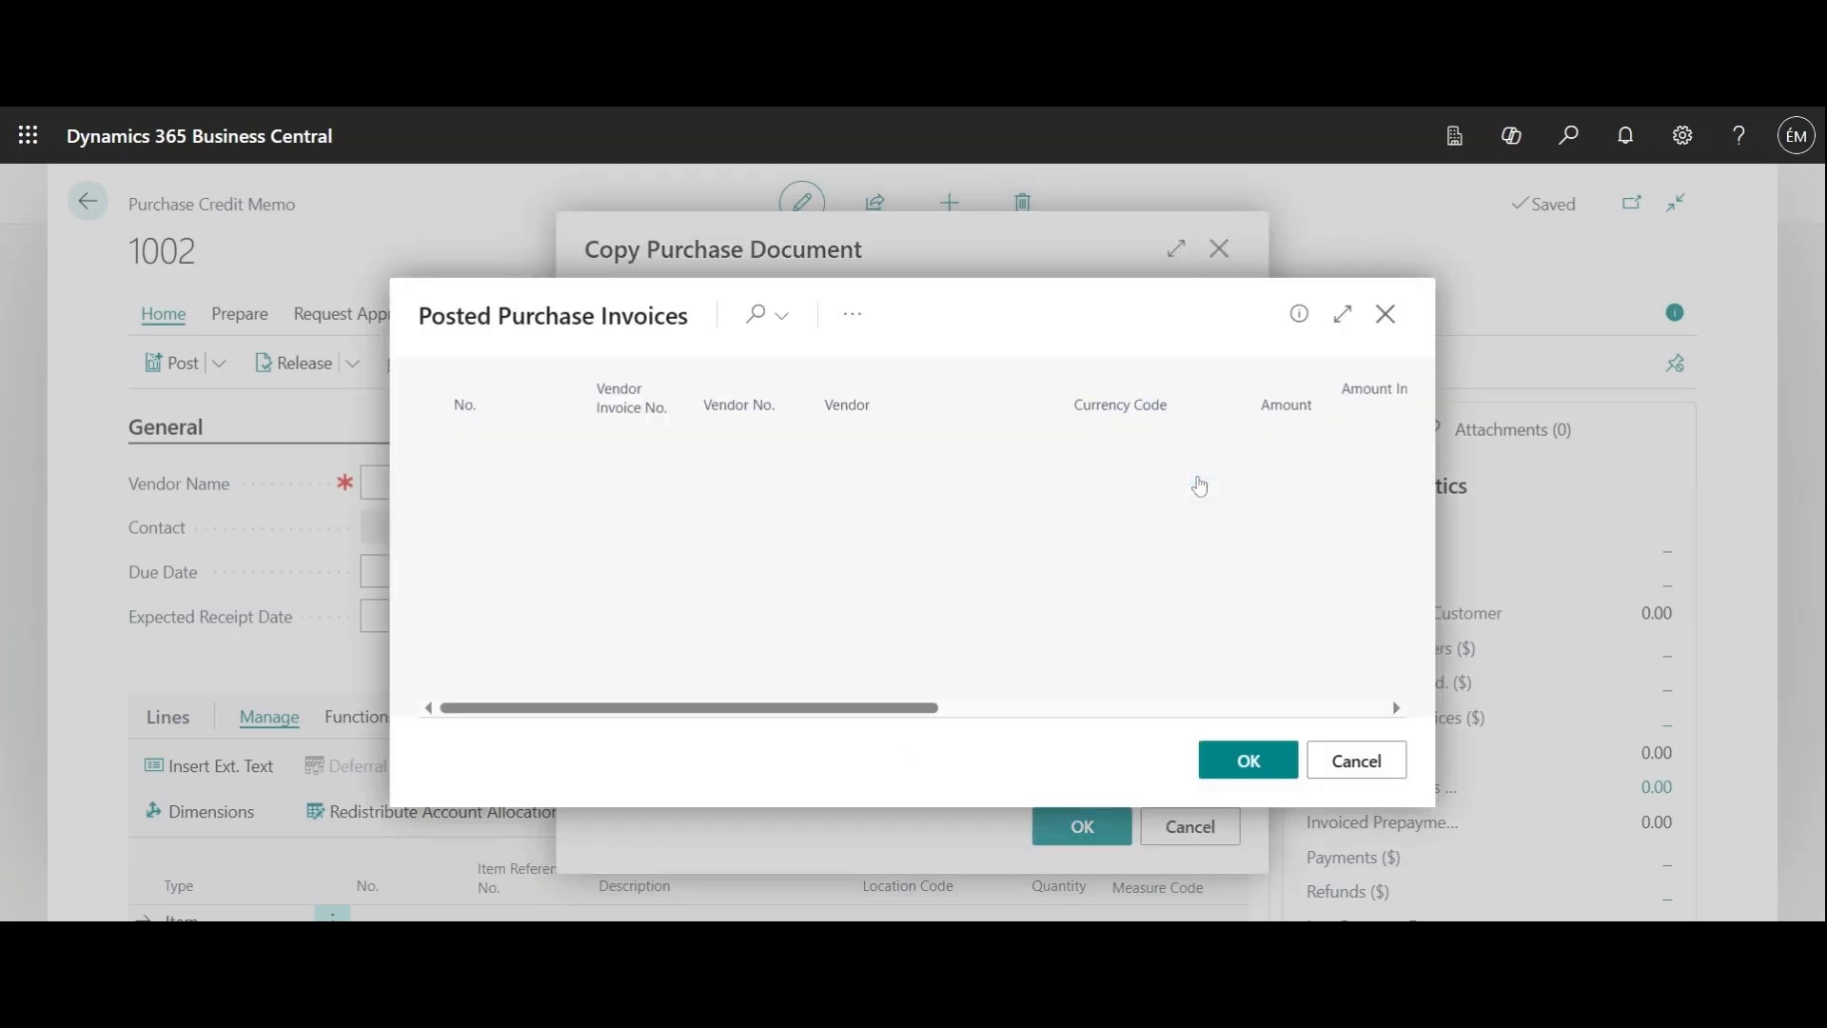
pyautogui.doubleClick(837, 473)
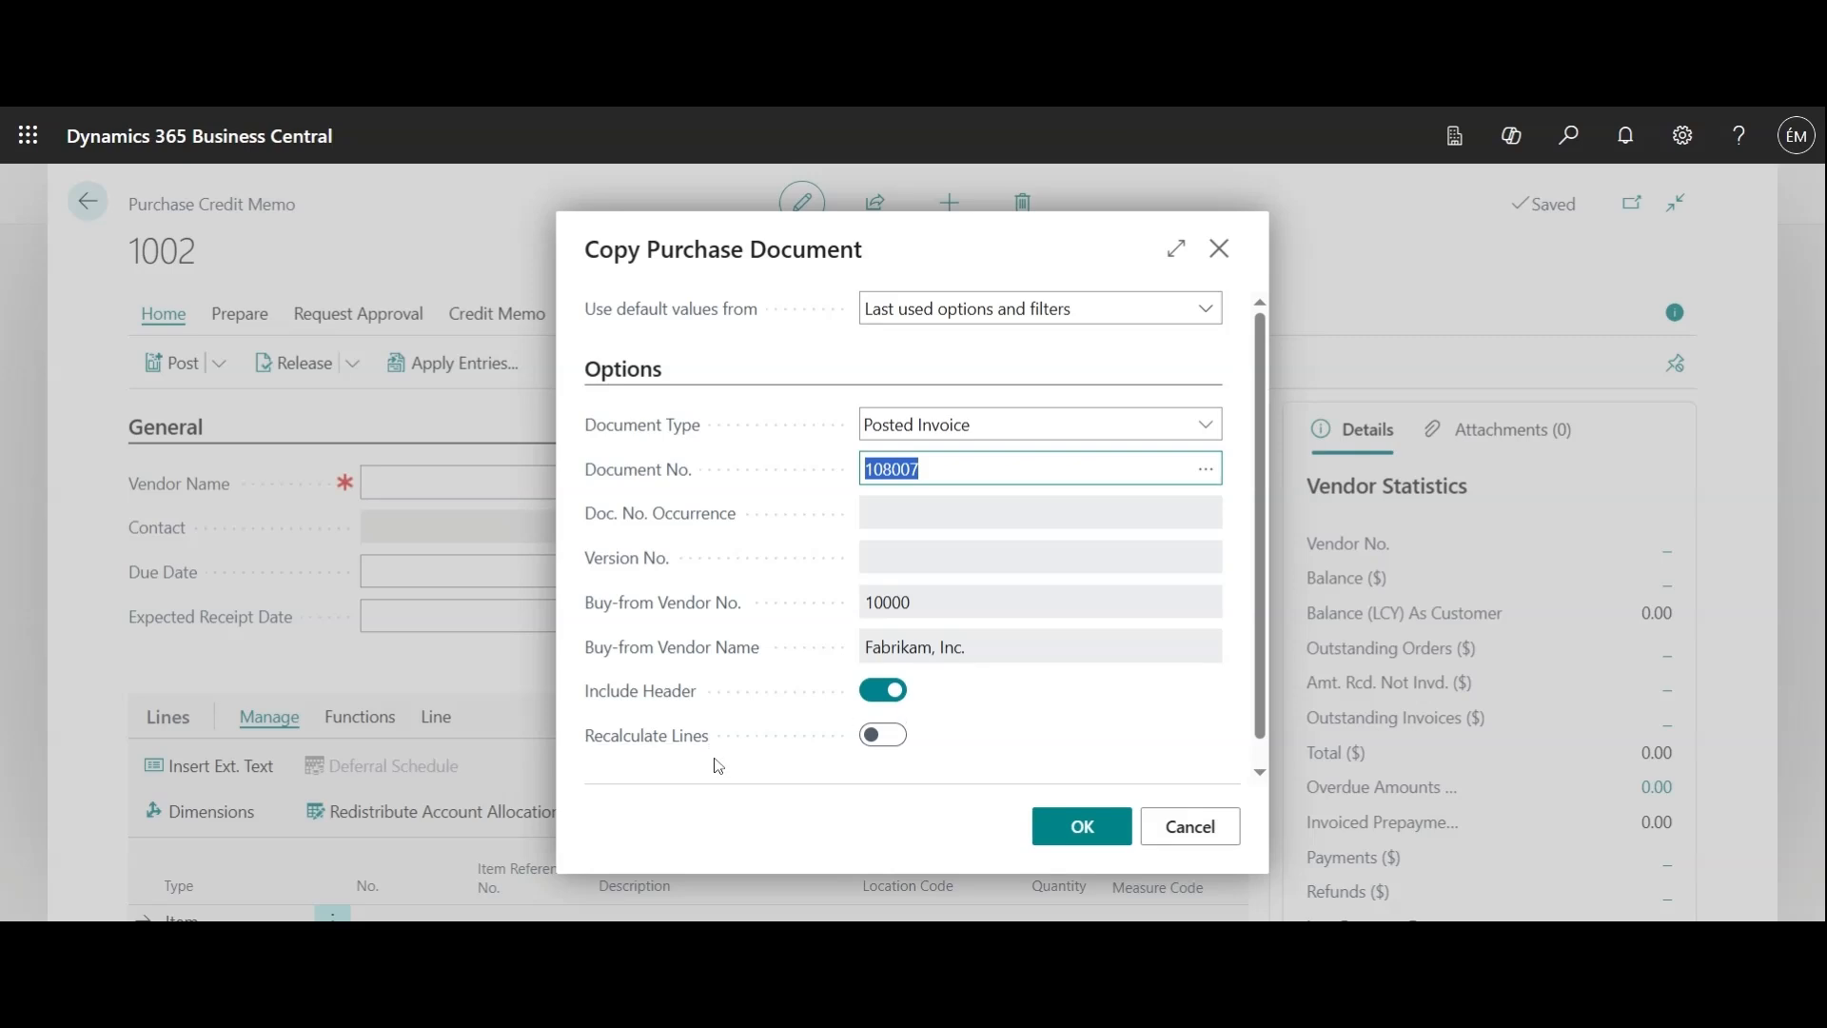
pyautogui.click(1058, 830)
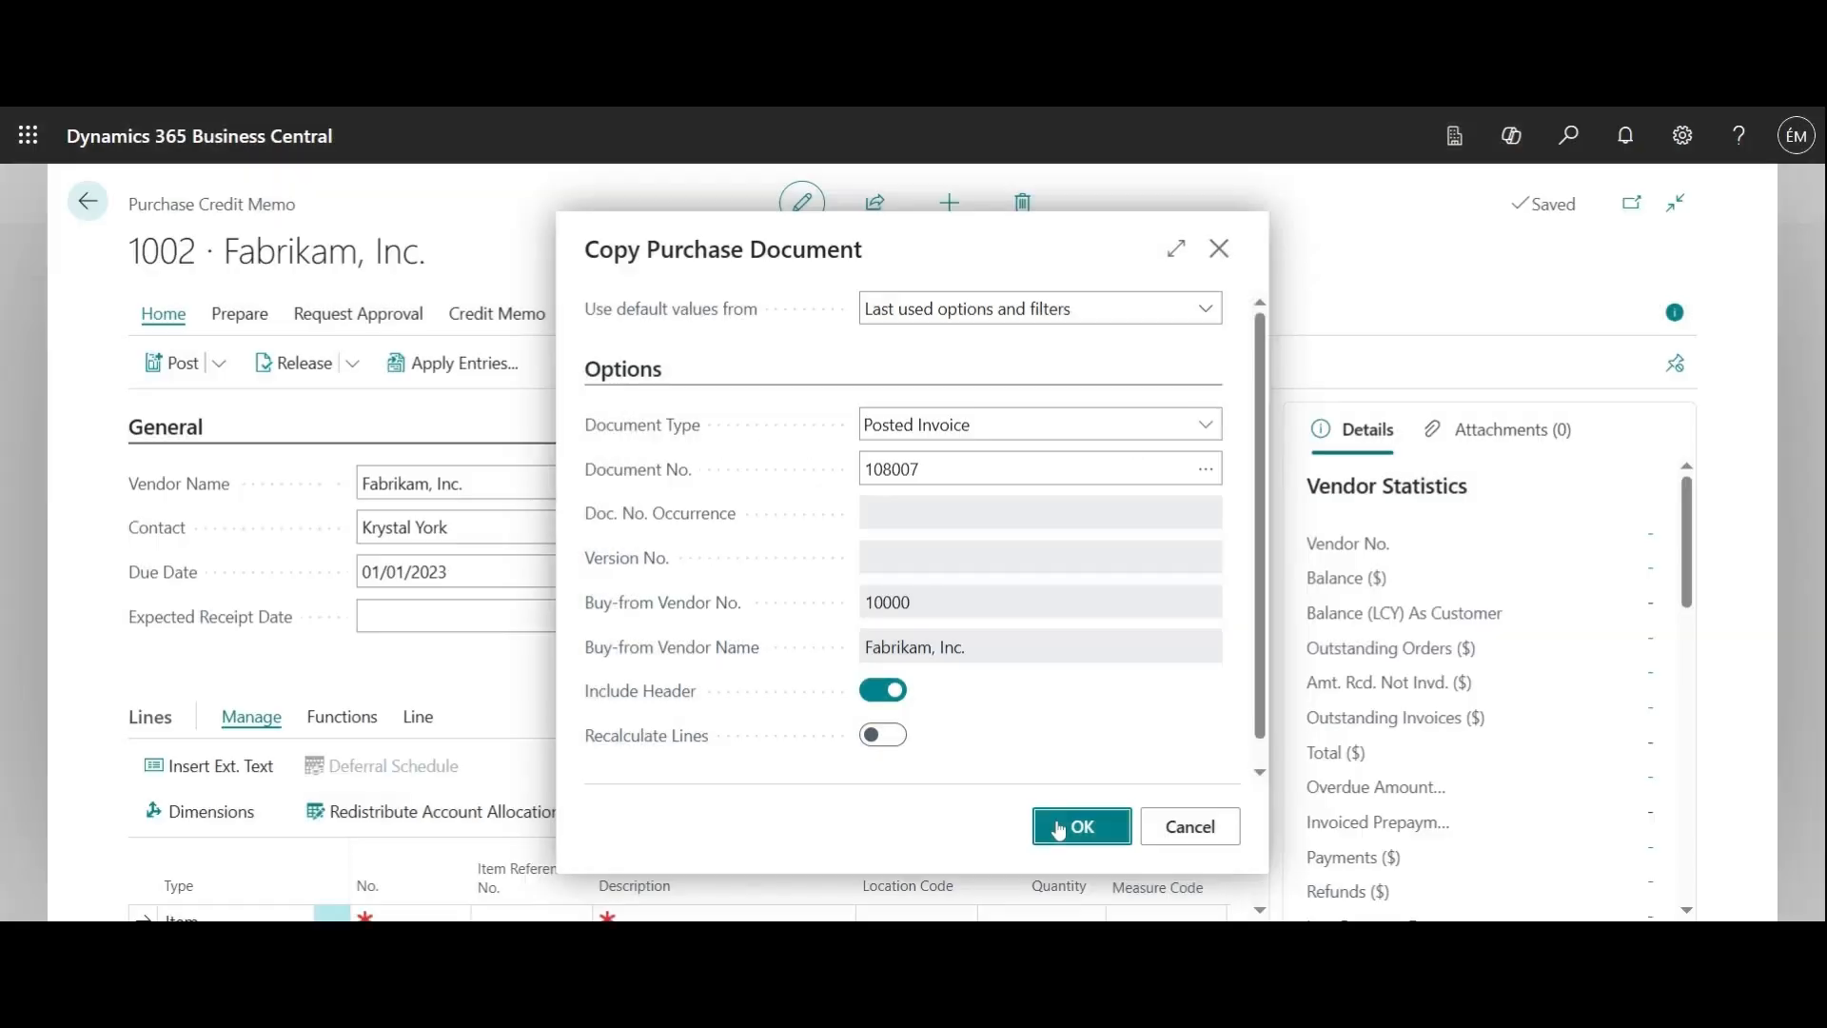
# Enter 001 as the vendor credit memo number and review the copied lines, tax area and totals
pyautogui.click(1033, 528)
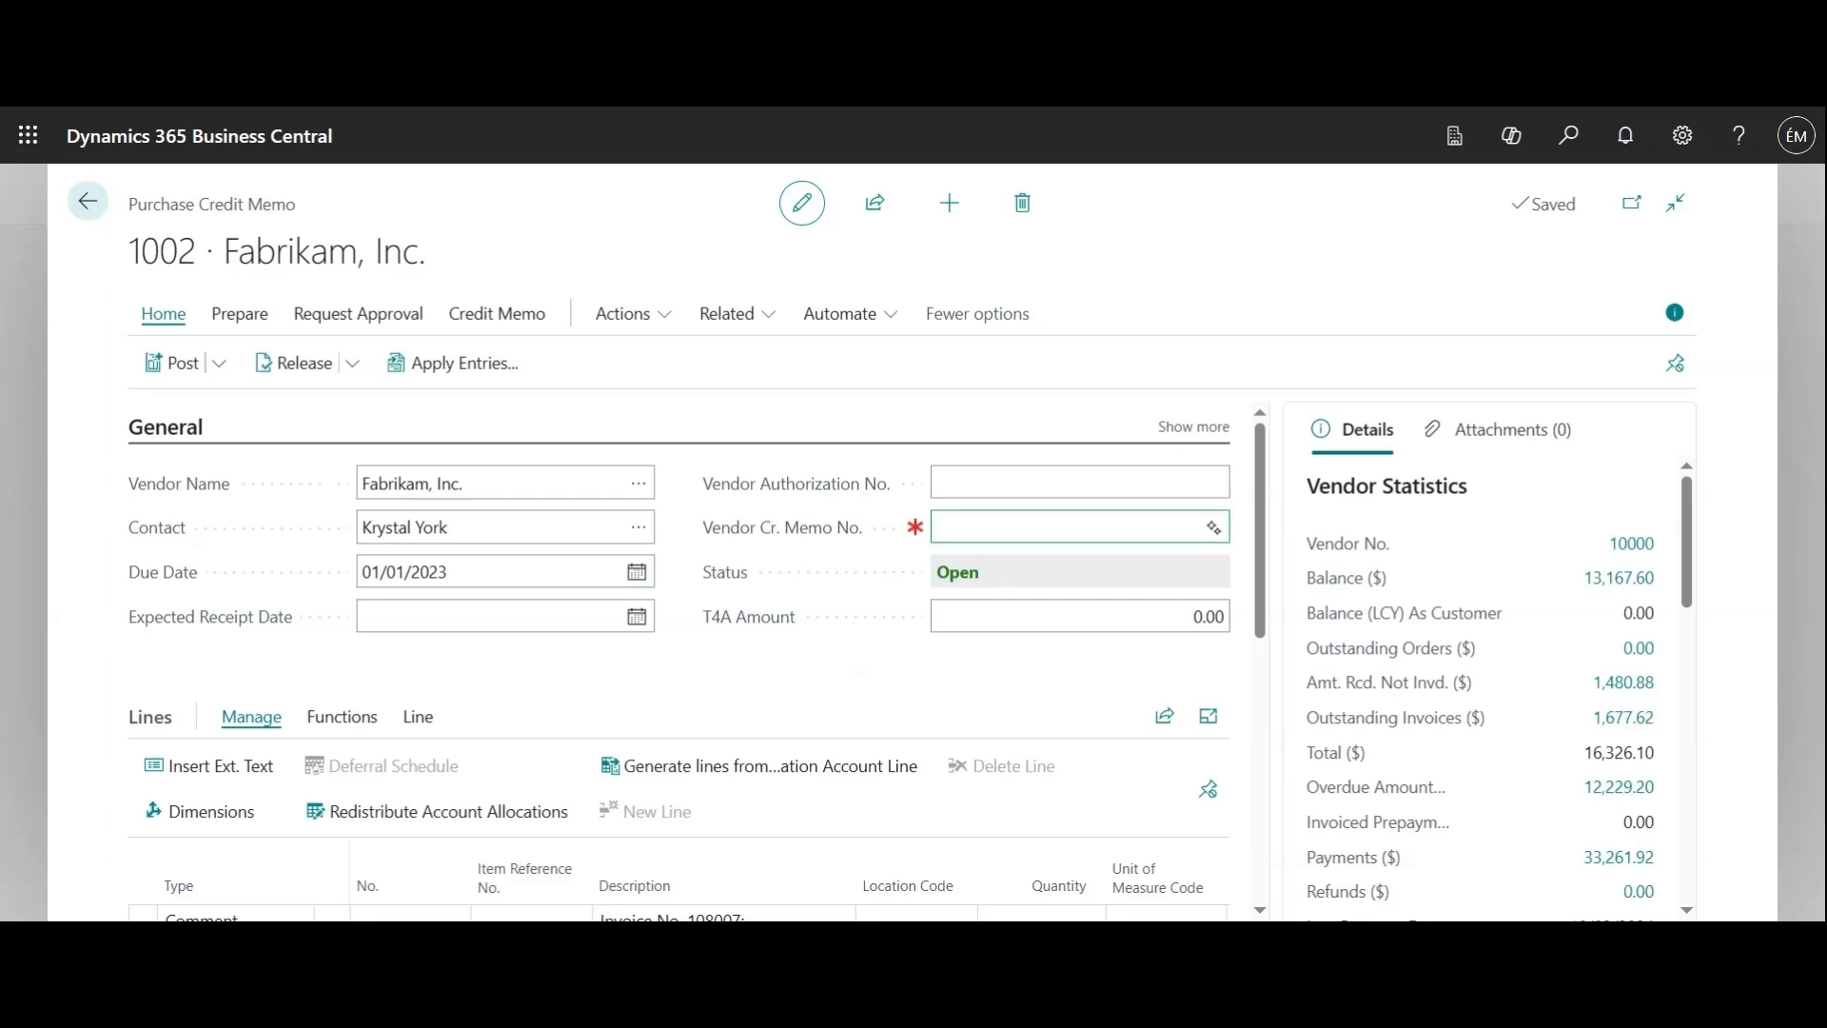
pyautogui.write('001')
pyautogui.click(656, 405)
pyautogui.scroll(-2, 720, 559)
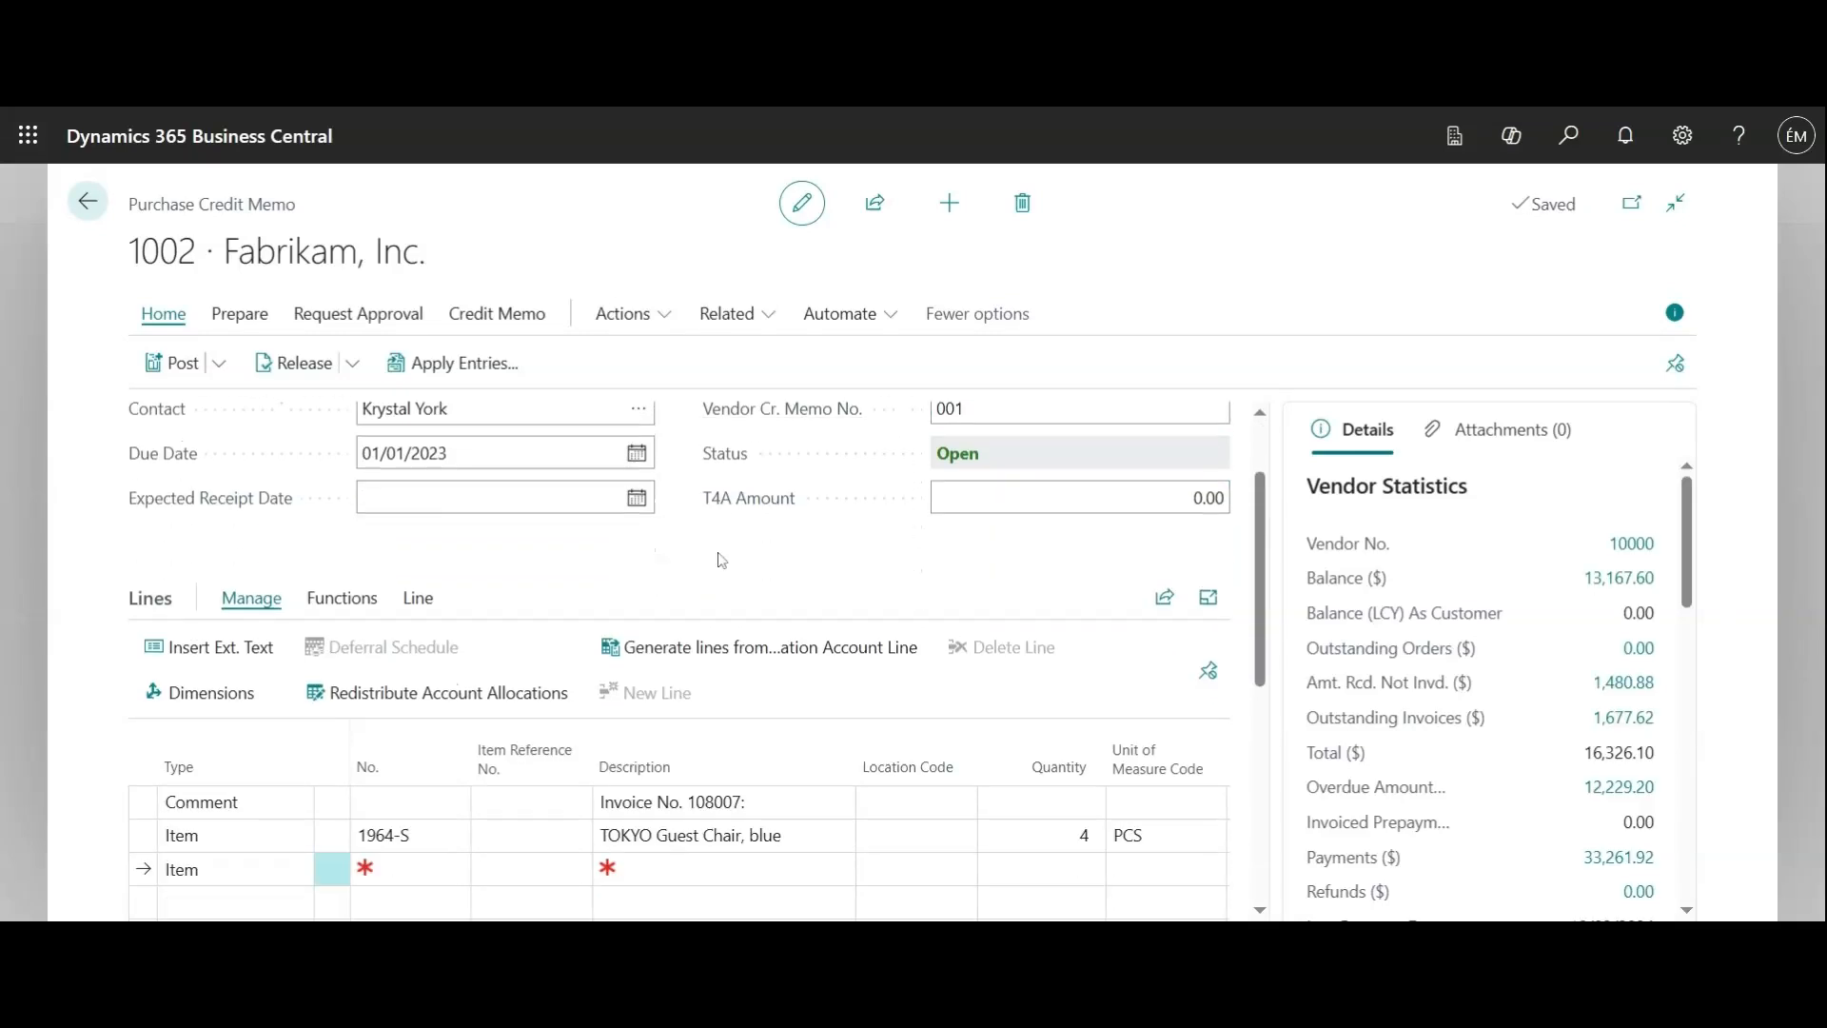
pyautogui.scroll(-1, 721, 571)
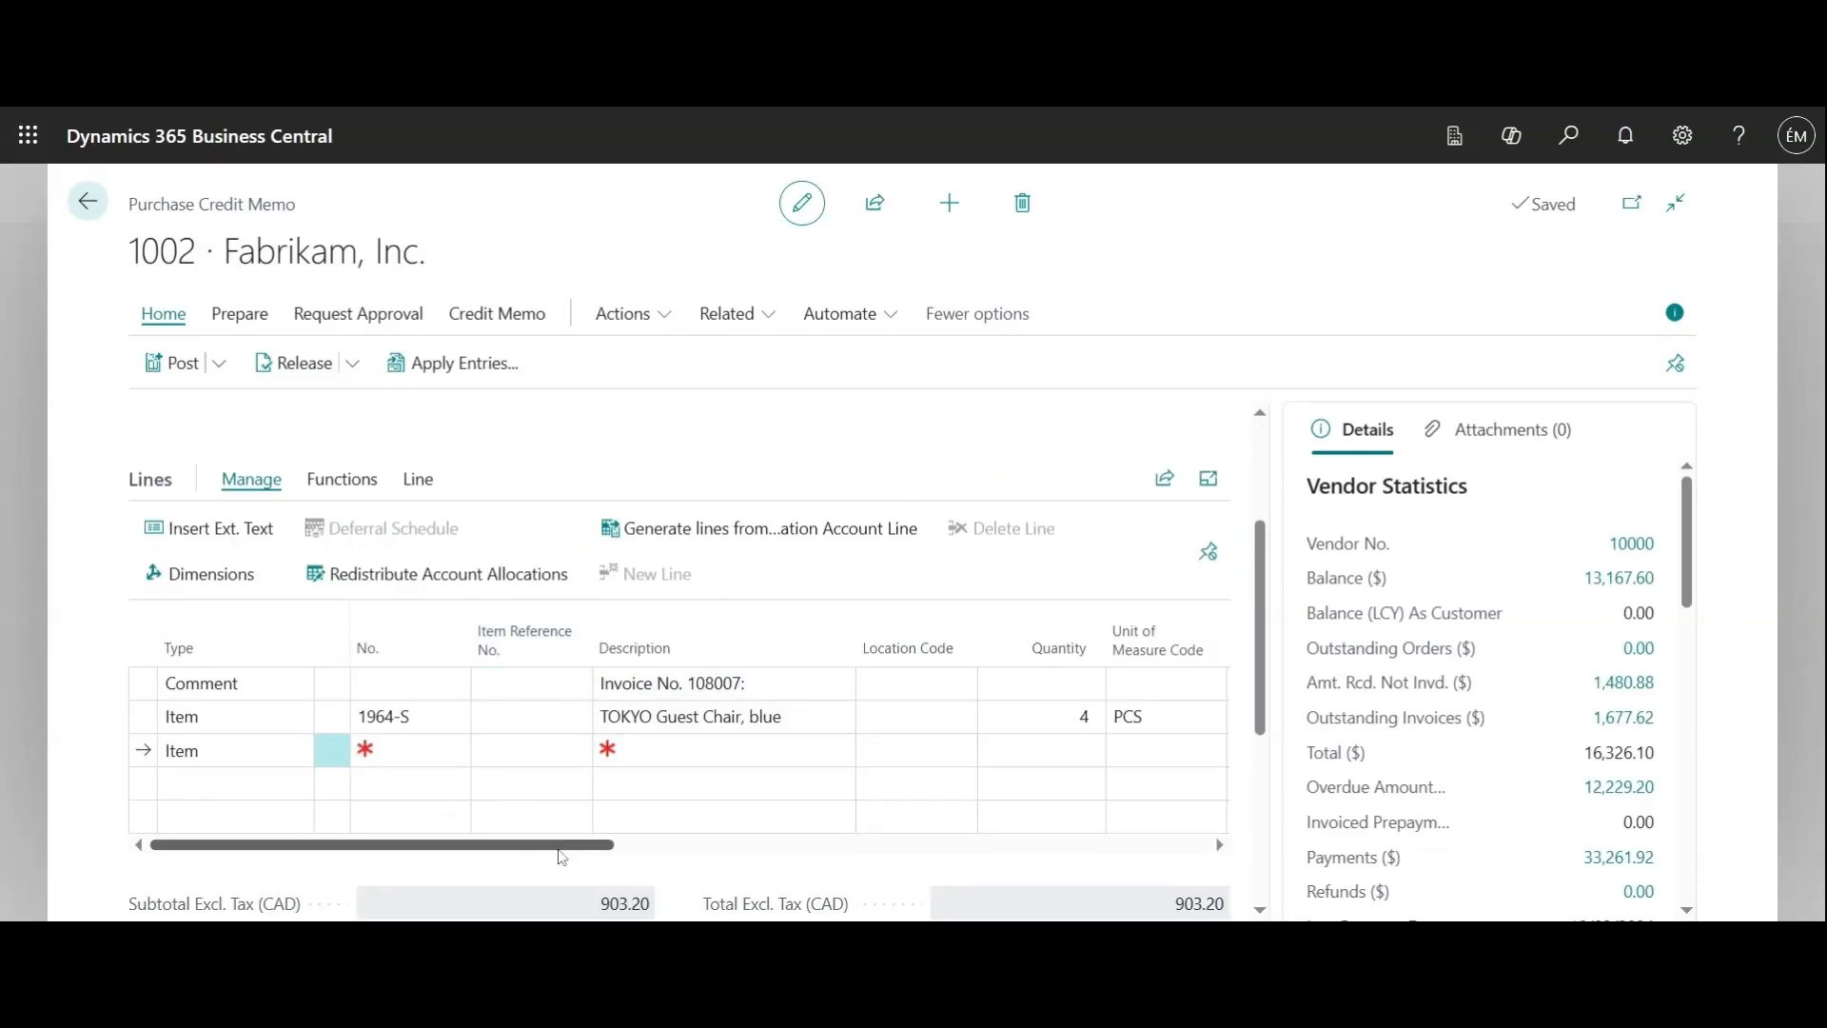
pyautogui.moveTo(561, 847); pyautogui.dragTo(621, 845)
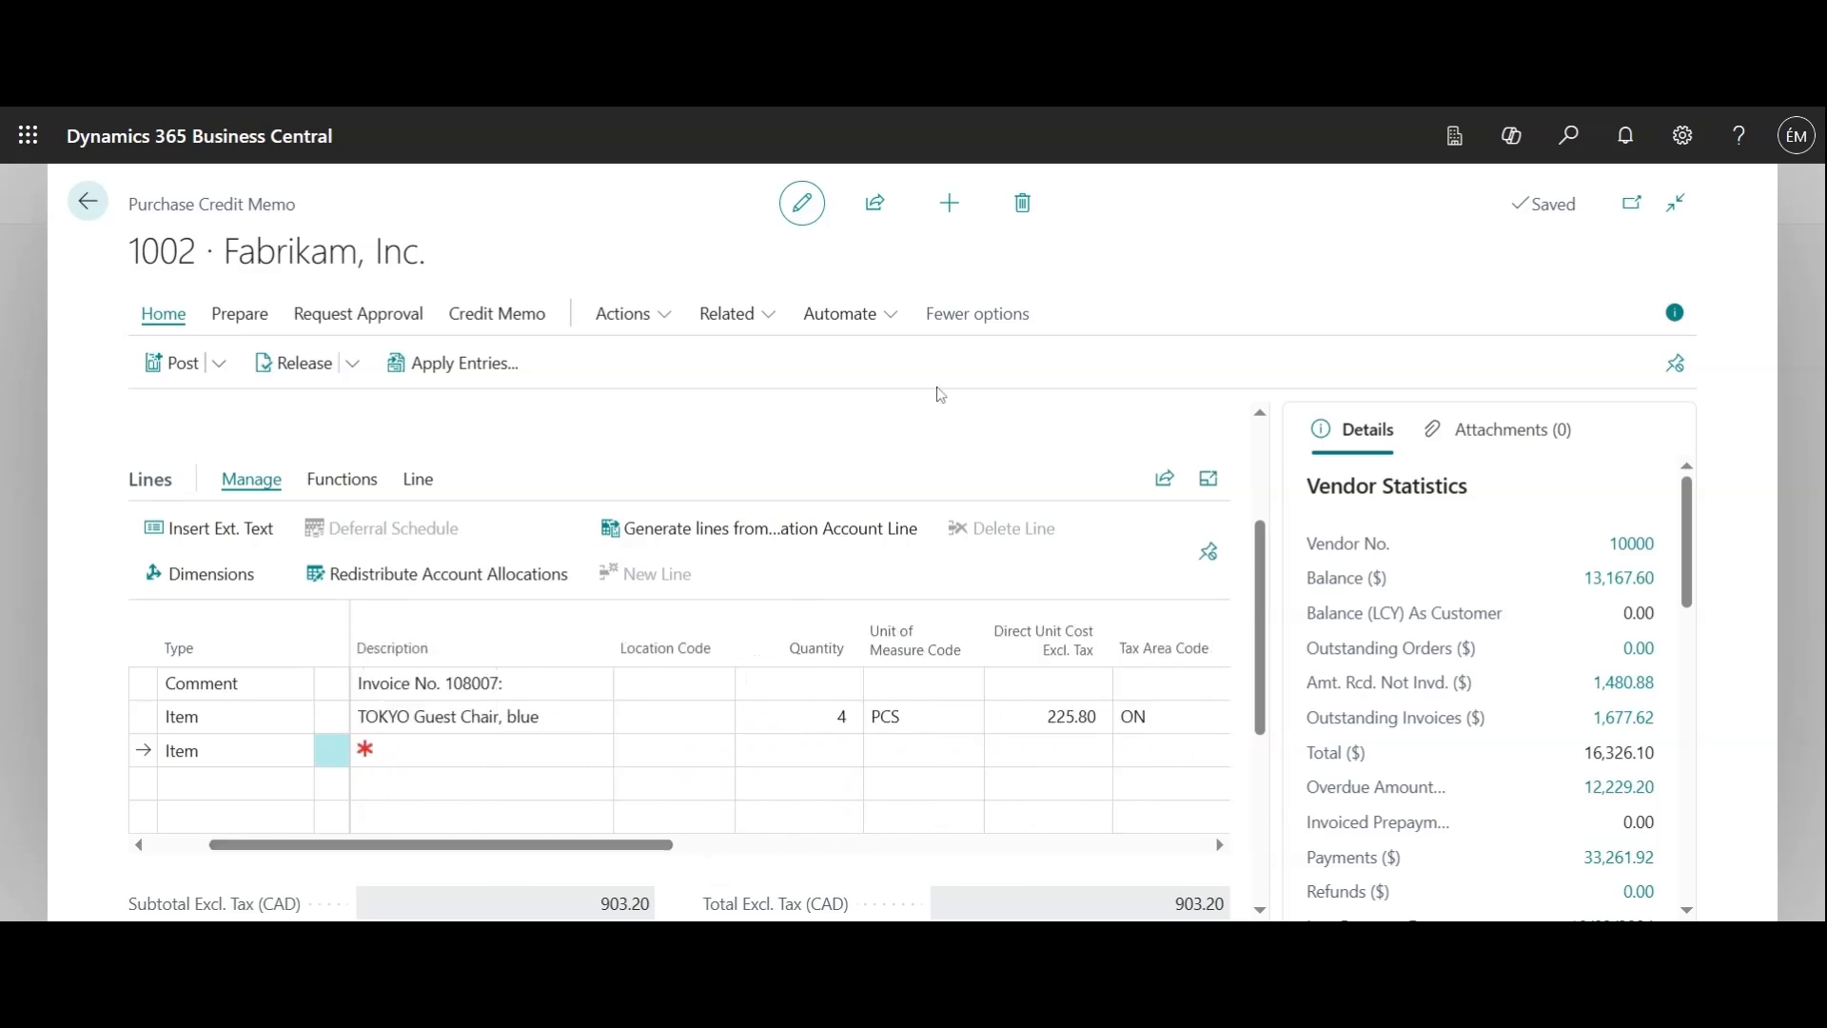
pyautogui.scroll(-2, 942, 438)
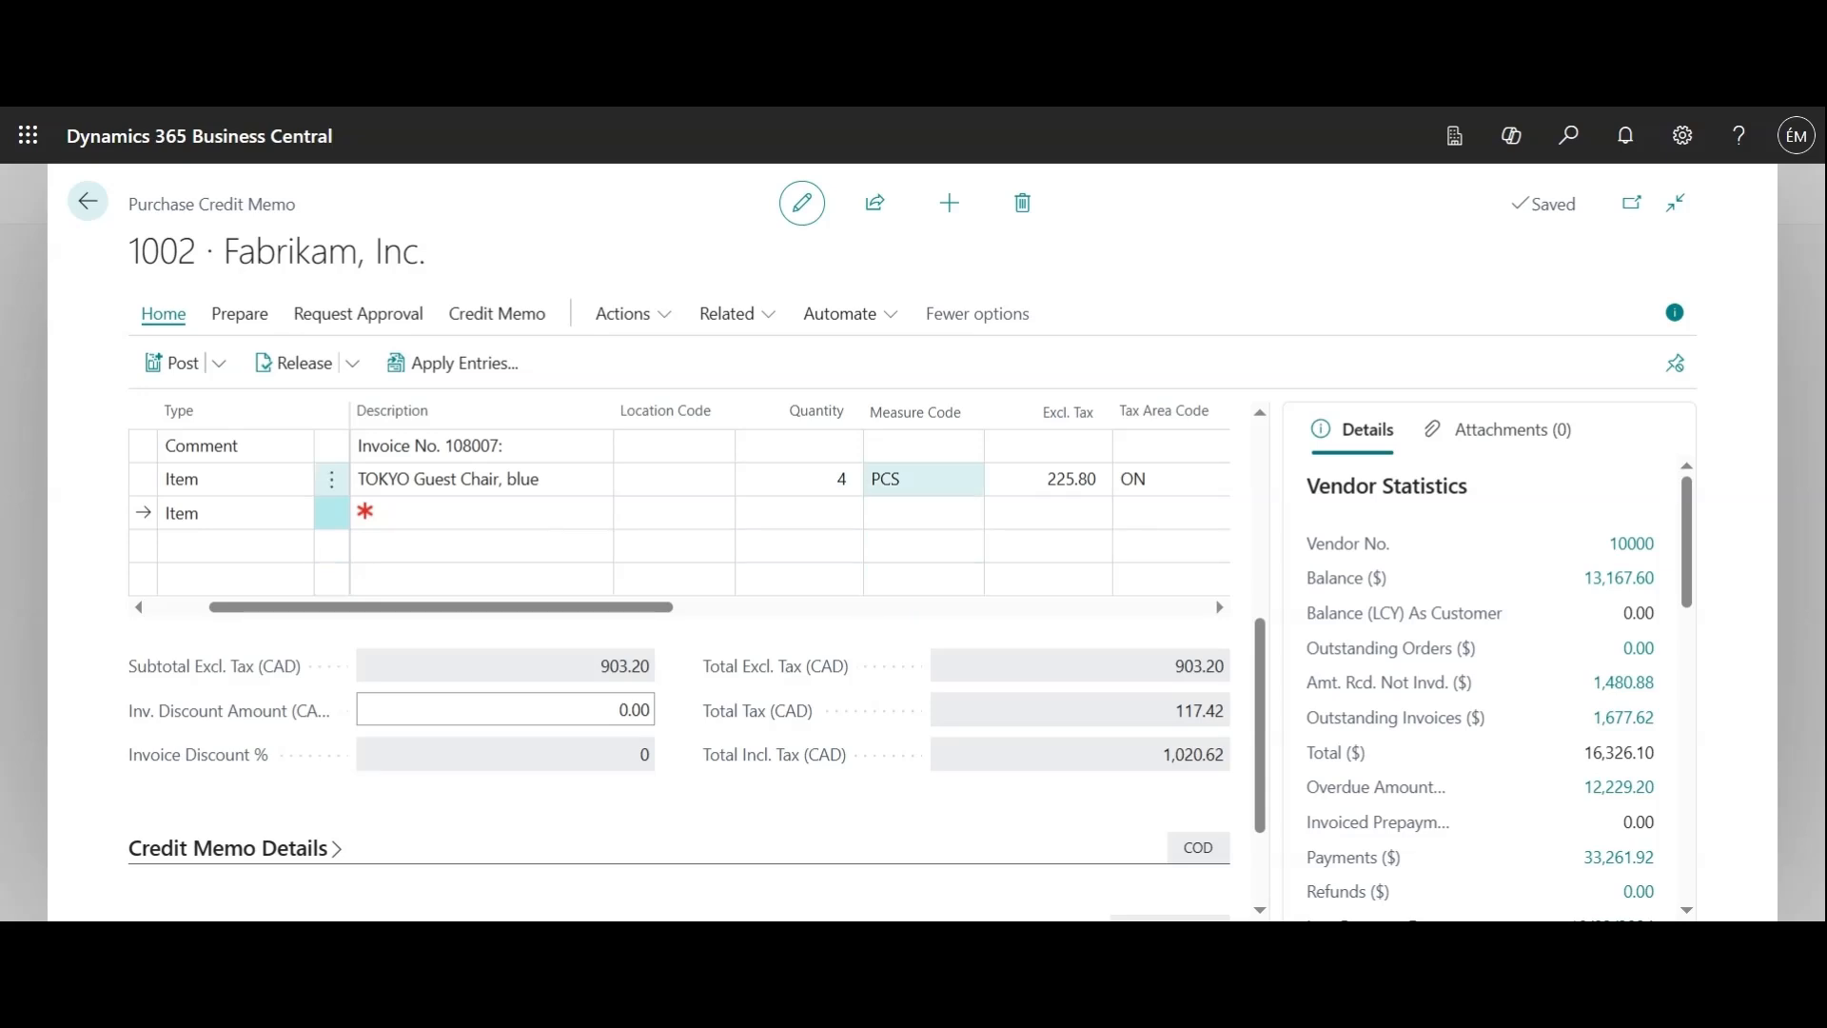
pyautogui.moveTo(656, 615); pyautogui.dragTo(542, 632)
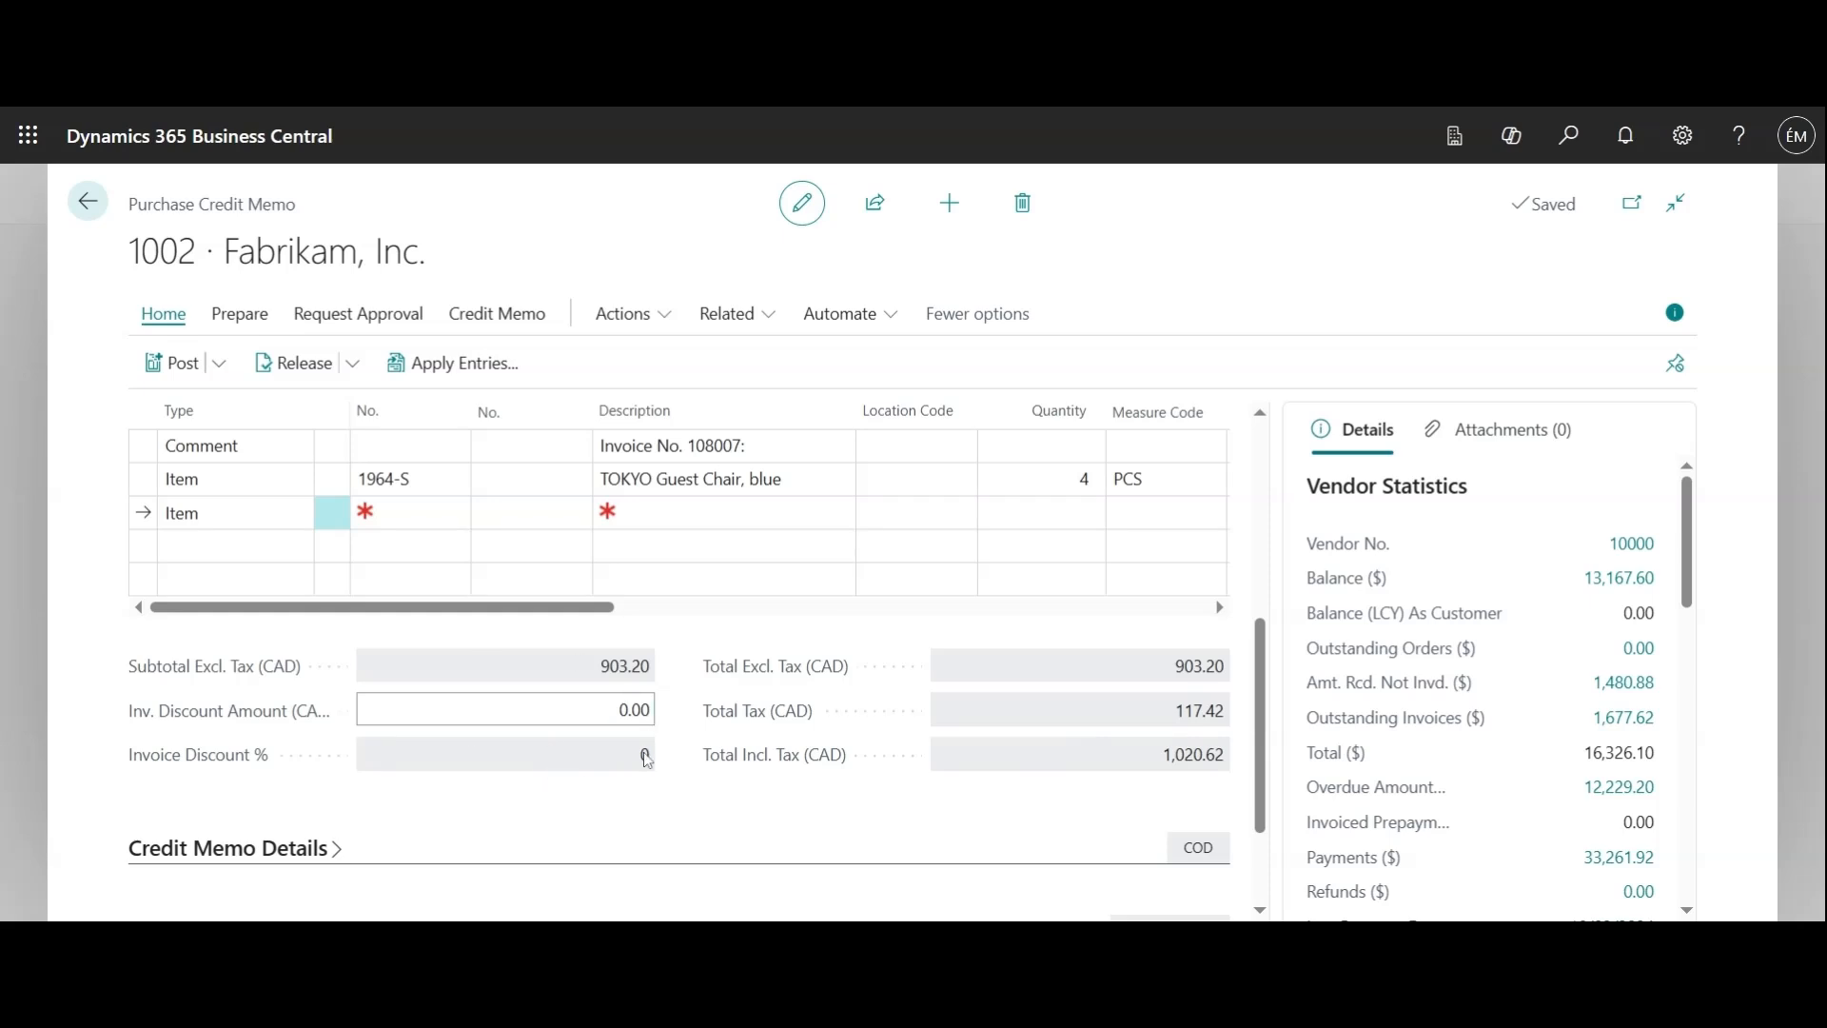
# Post the purchase credit memo and open the posted document to review its lines and totals
pyautogui.click(184, 371)
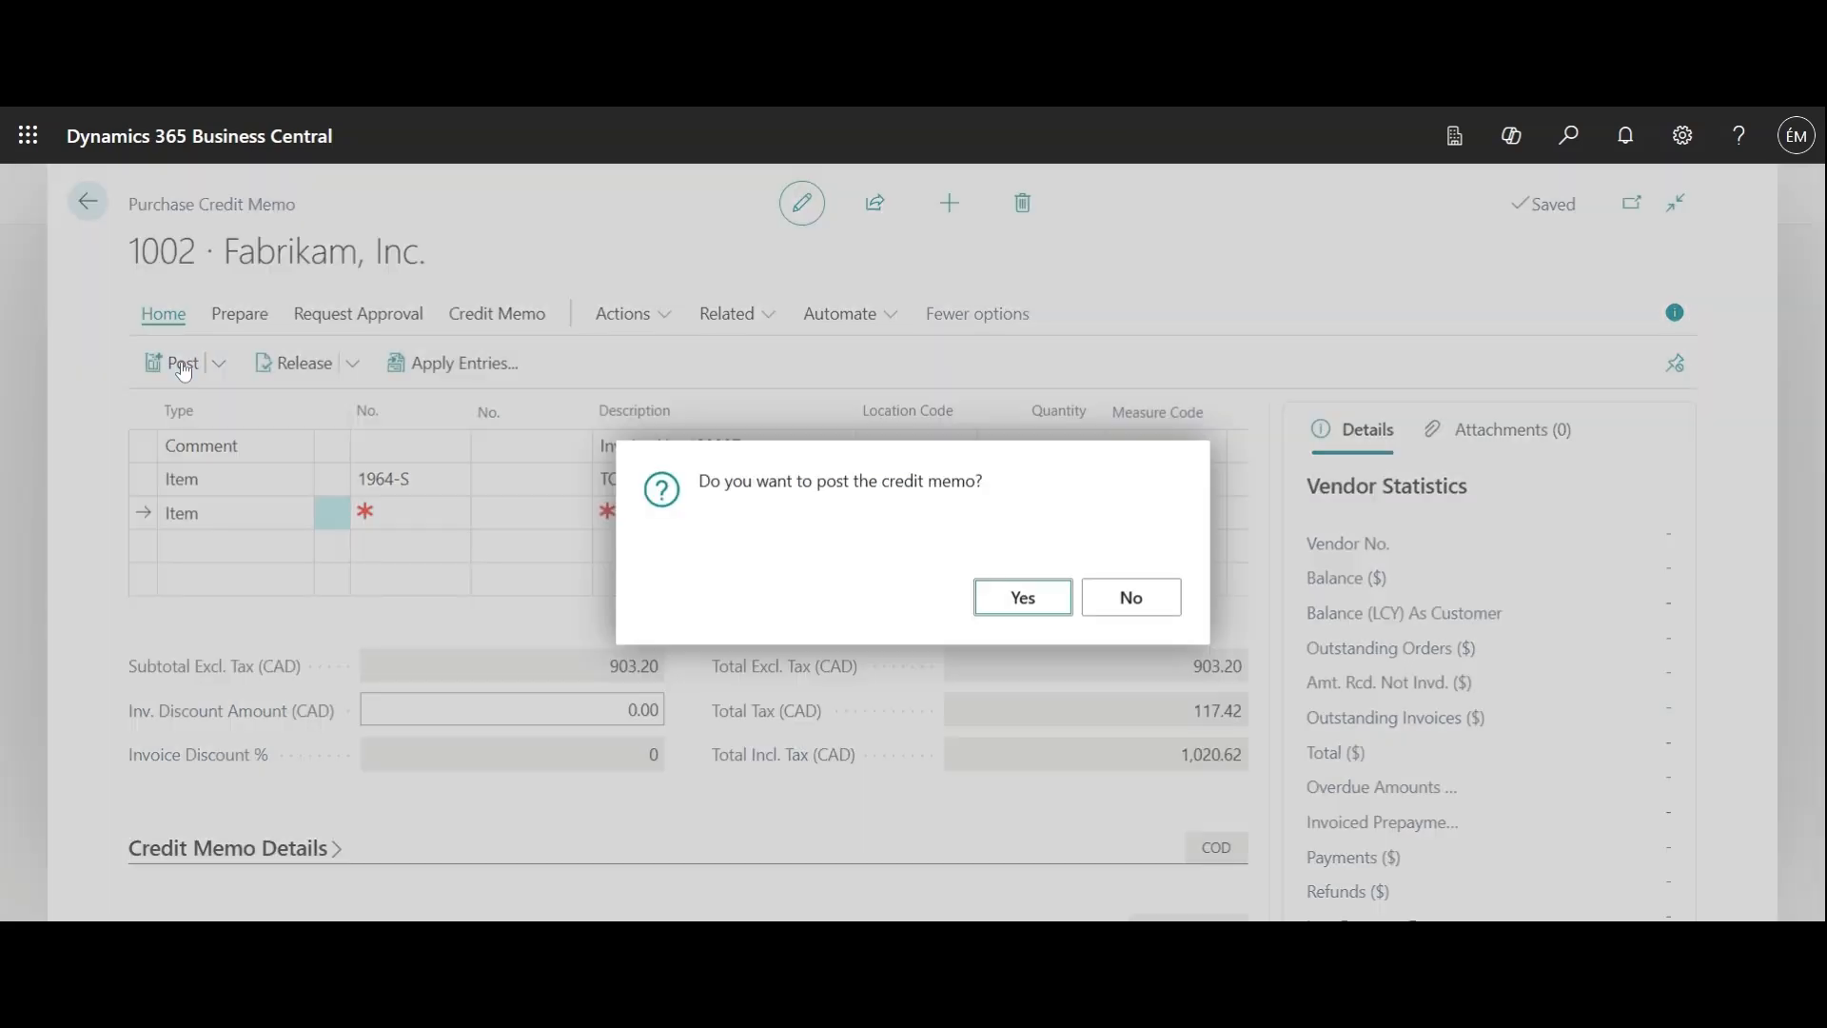
pyautogui.click(994, 601)
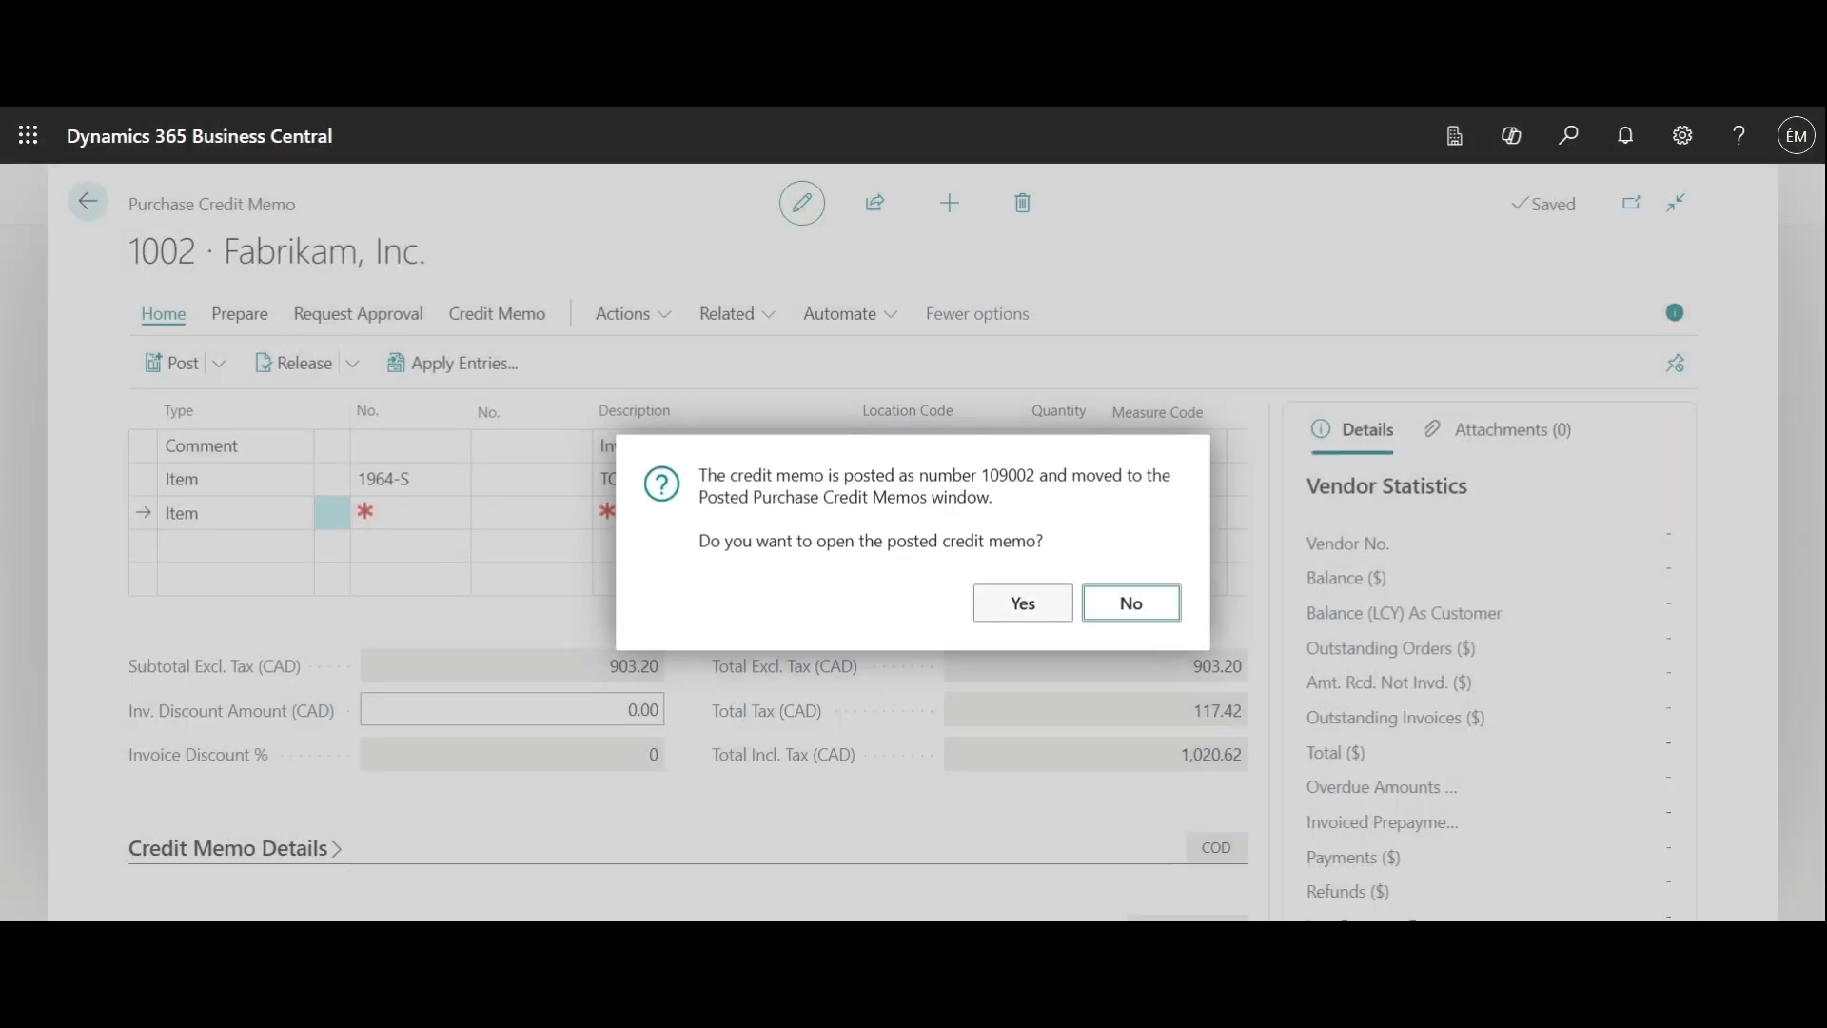
pyautogui.click(990, 601)
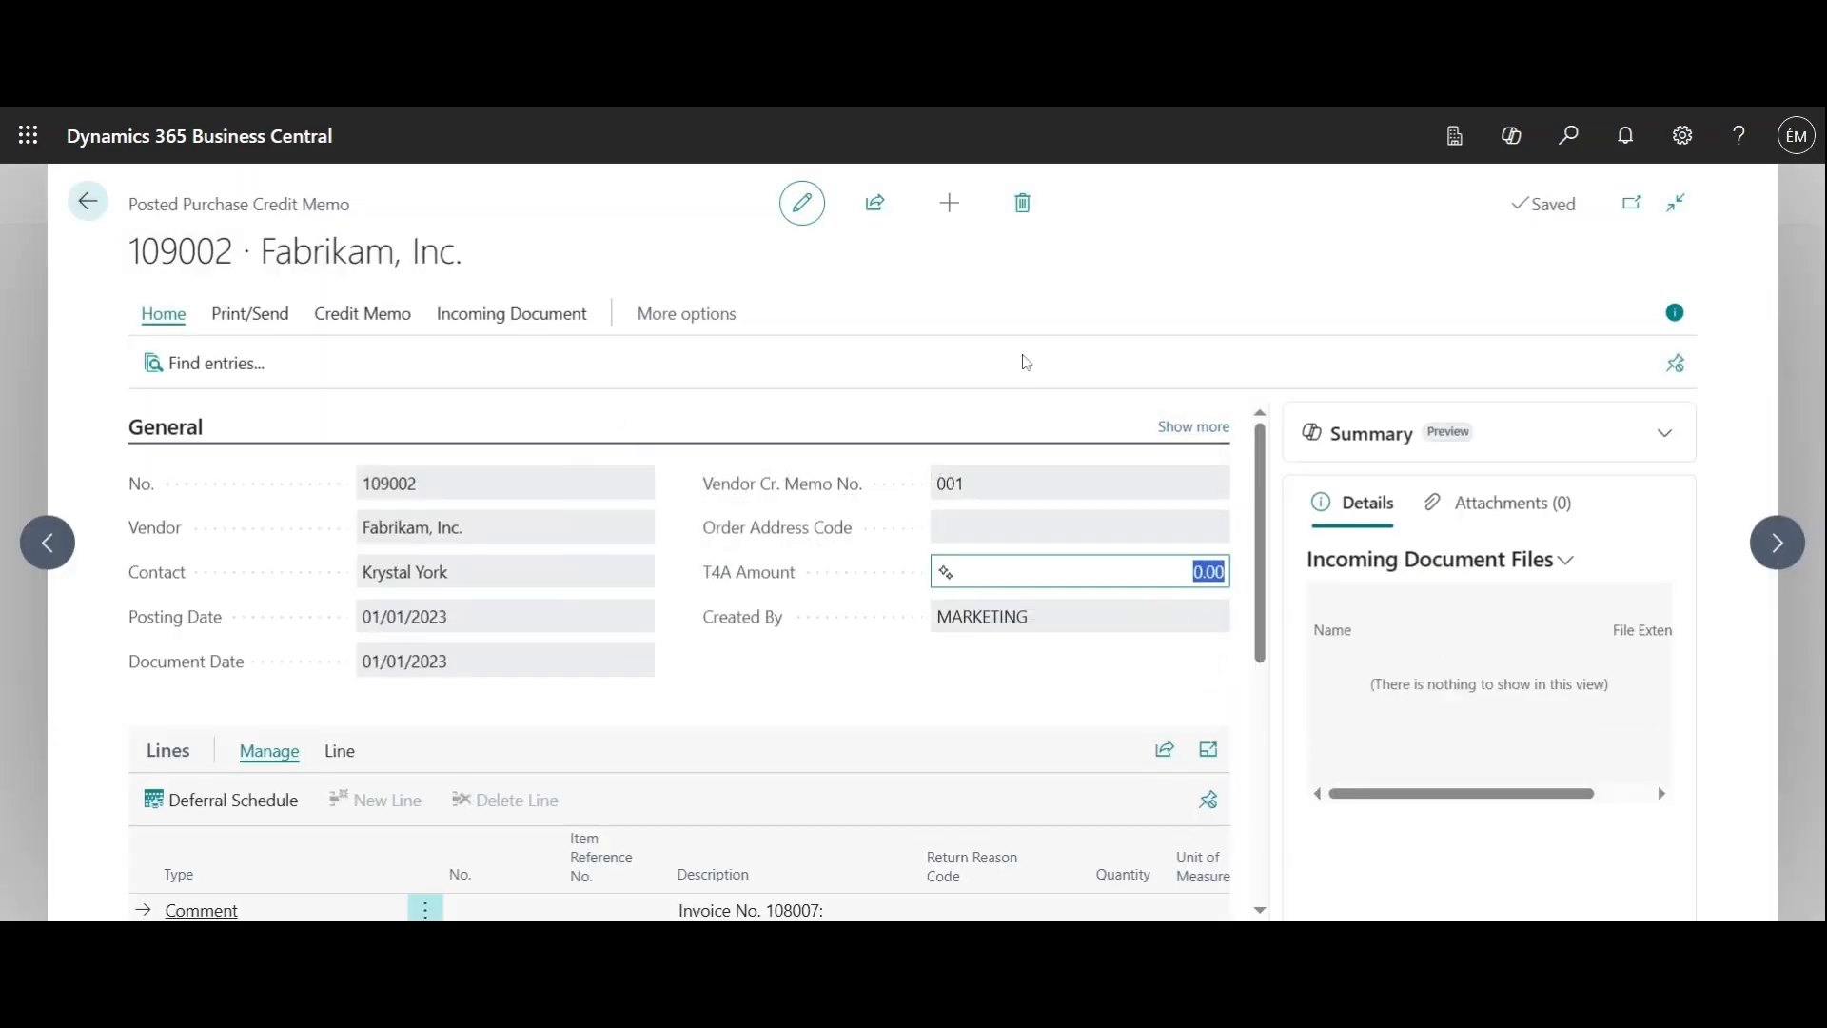
pyautogui.scroll(-1, 767, 545)
pyautogui.scroll(-3, 766, 545)
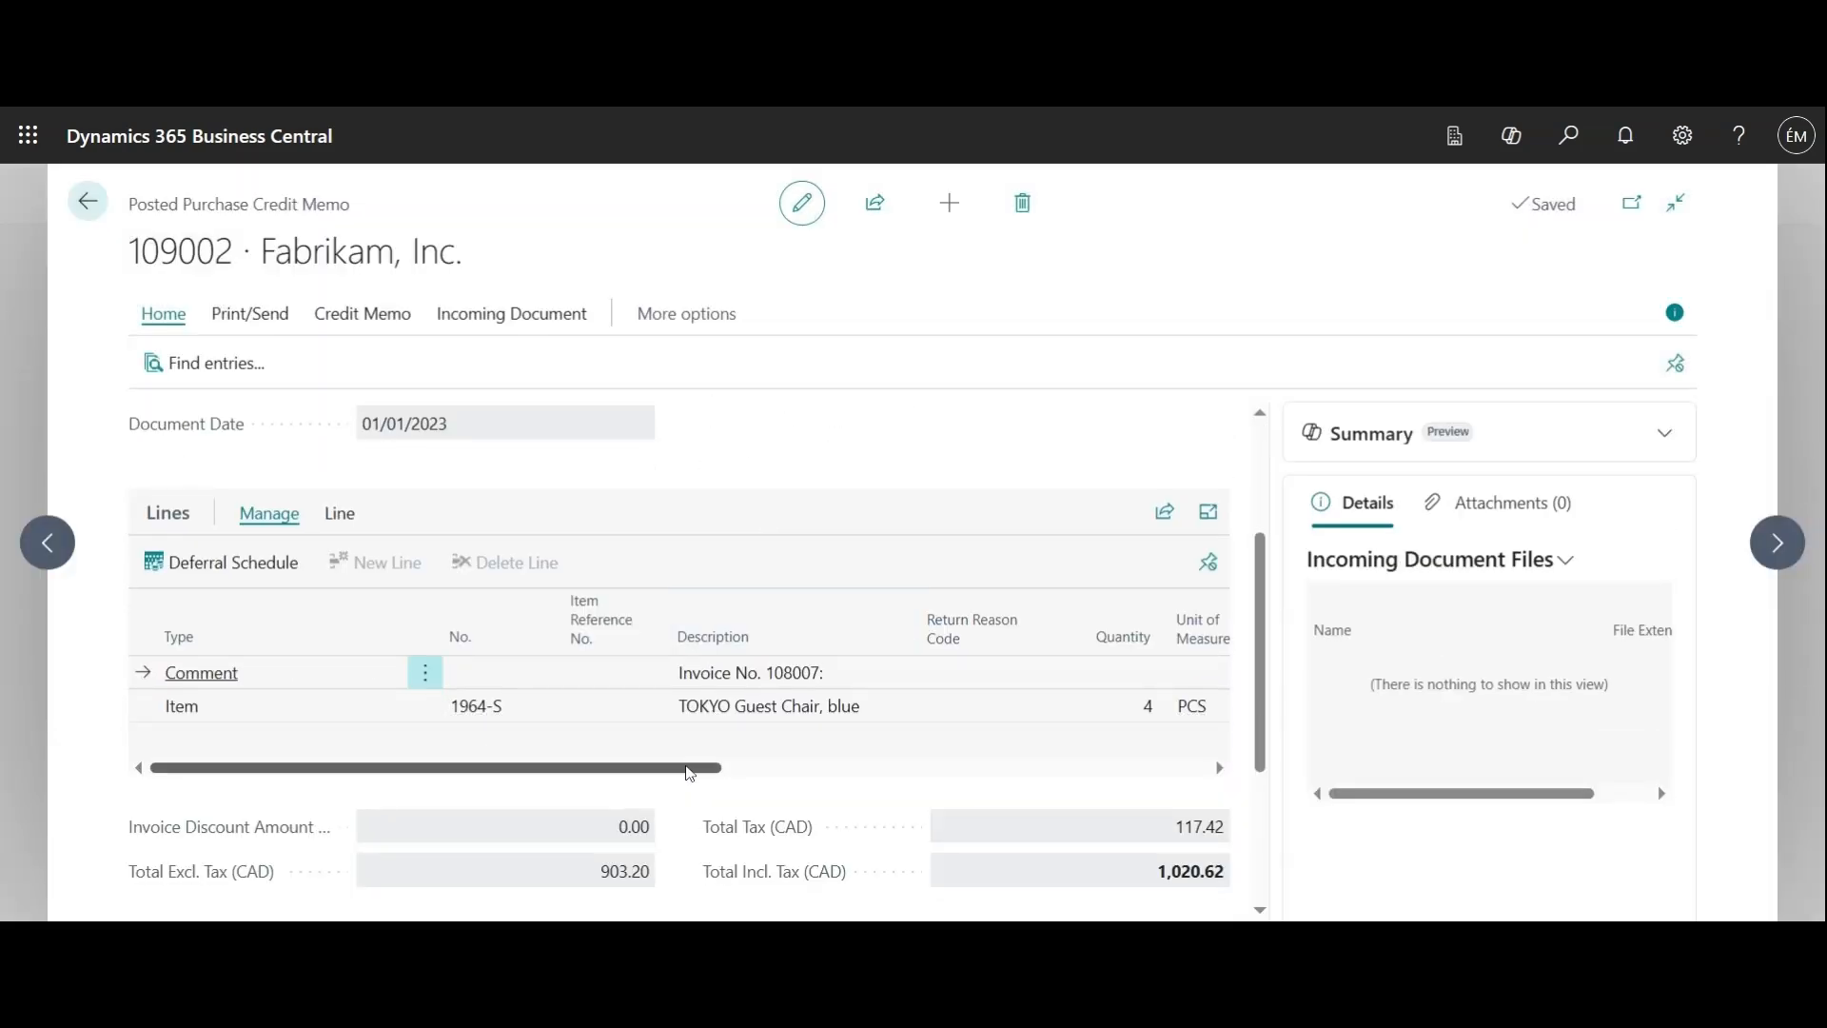
pyautogui.moveTo(716, 769); pyautogui.dragTo(581, 785)
pyautogui.scroll(-1, 1084, 762)
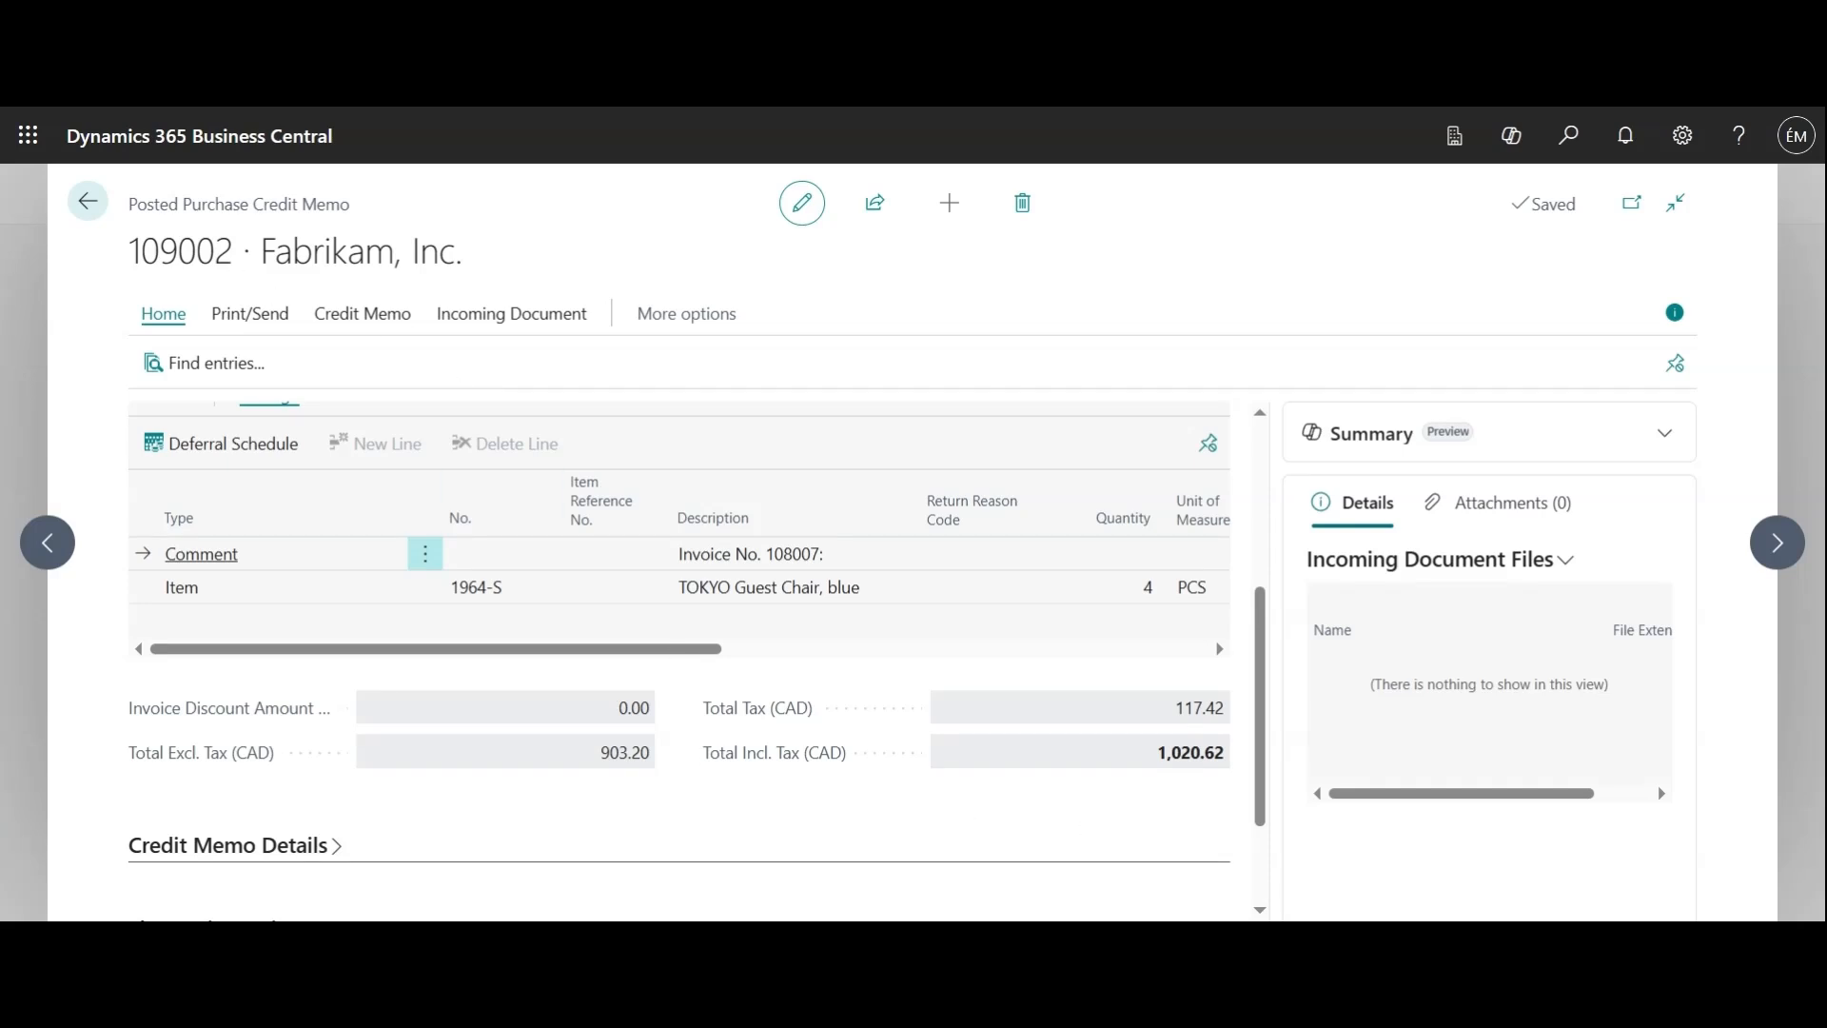
# Return to the home page and open posted purchase invoice 108218 for Fabrikam, Canada Inc
pyautogui.click(93, 200)
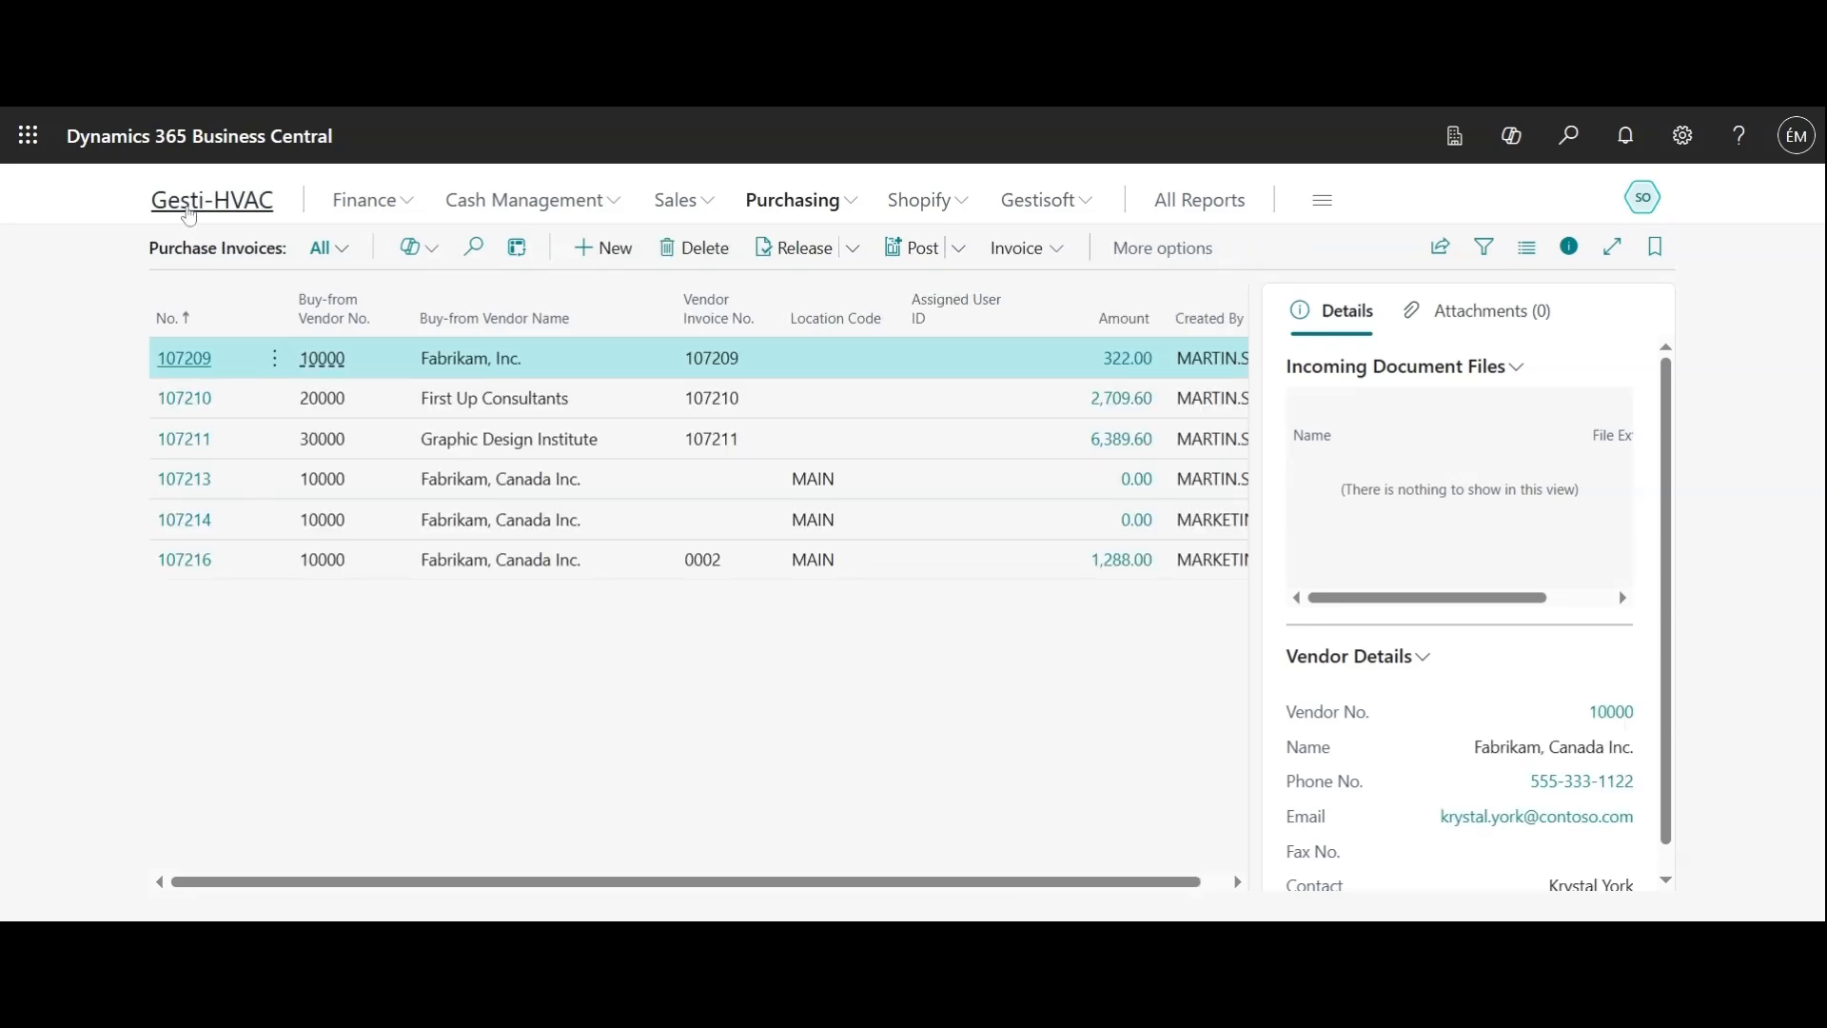
pyautogui.click(211, 199)
pyautogui.click(839, 211)
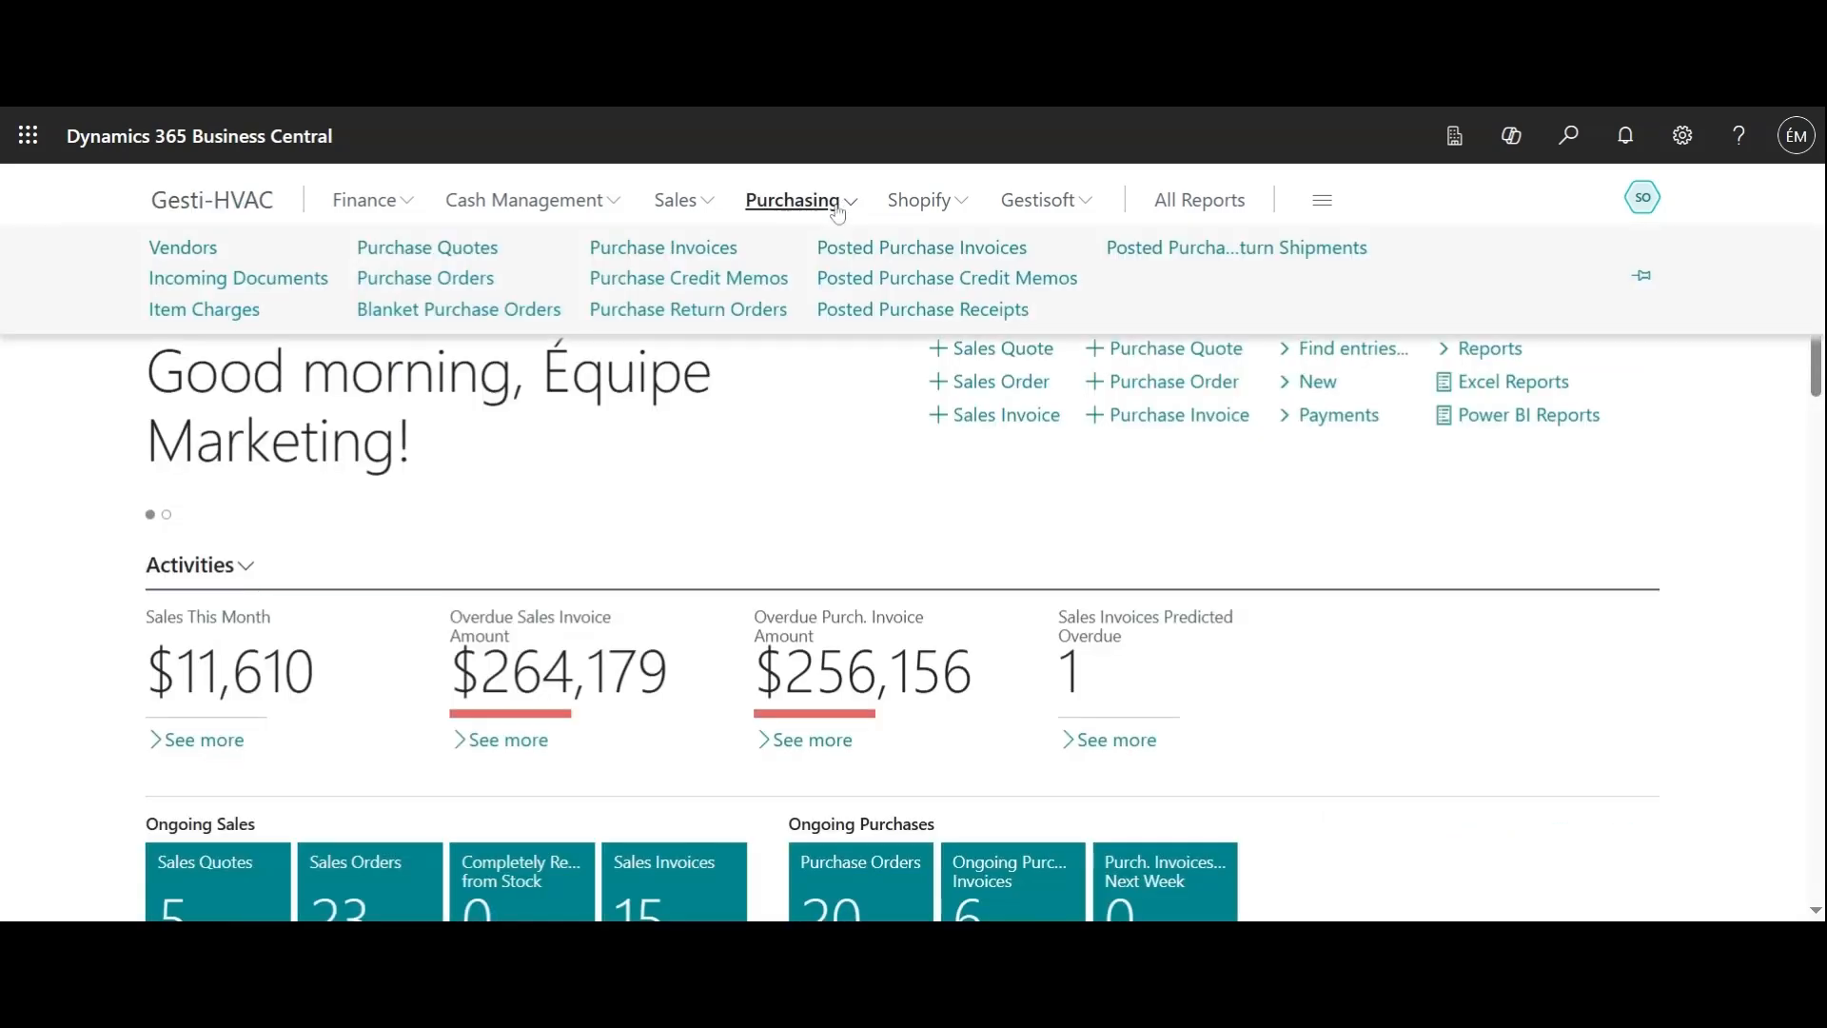
pyautogui.click(853, 251)
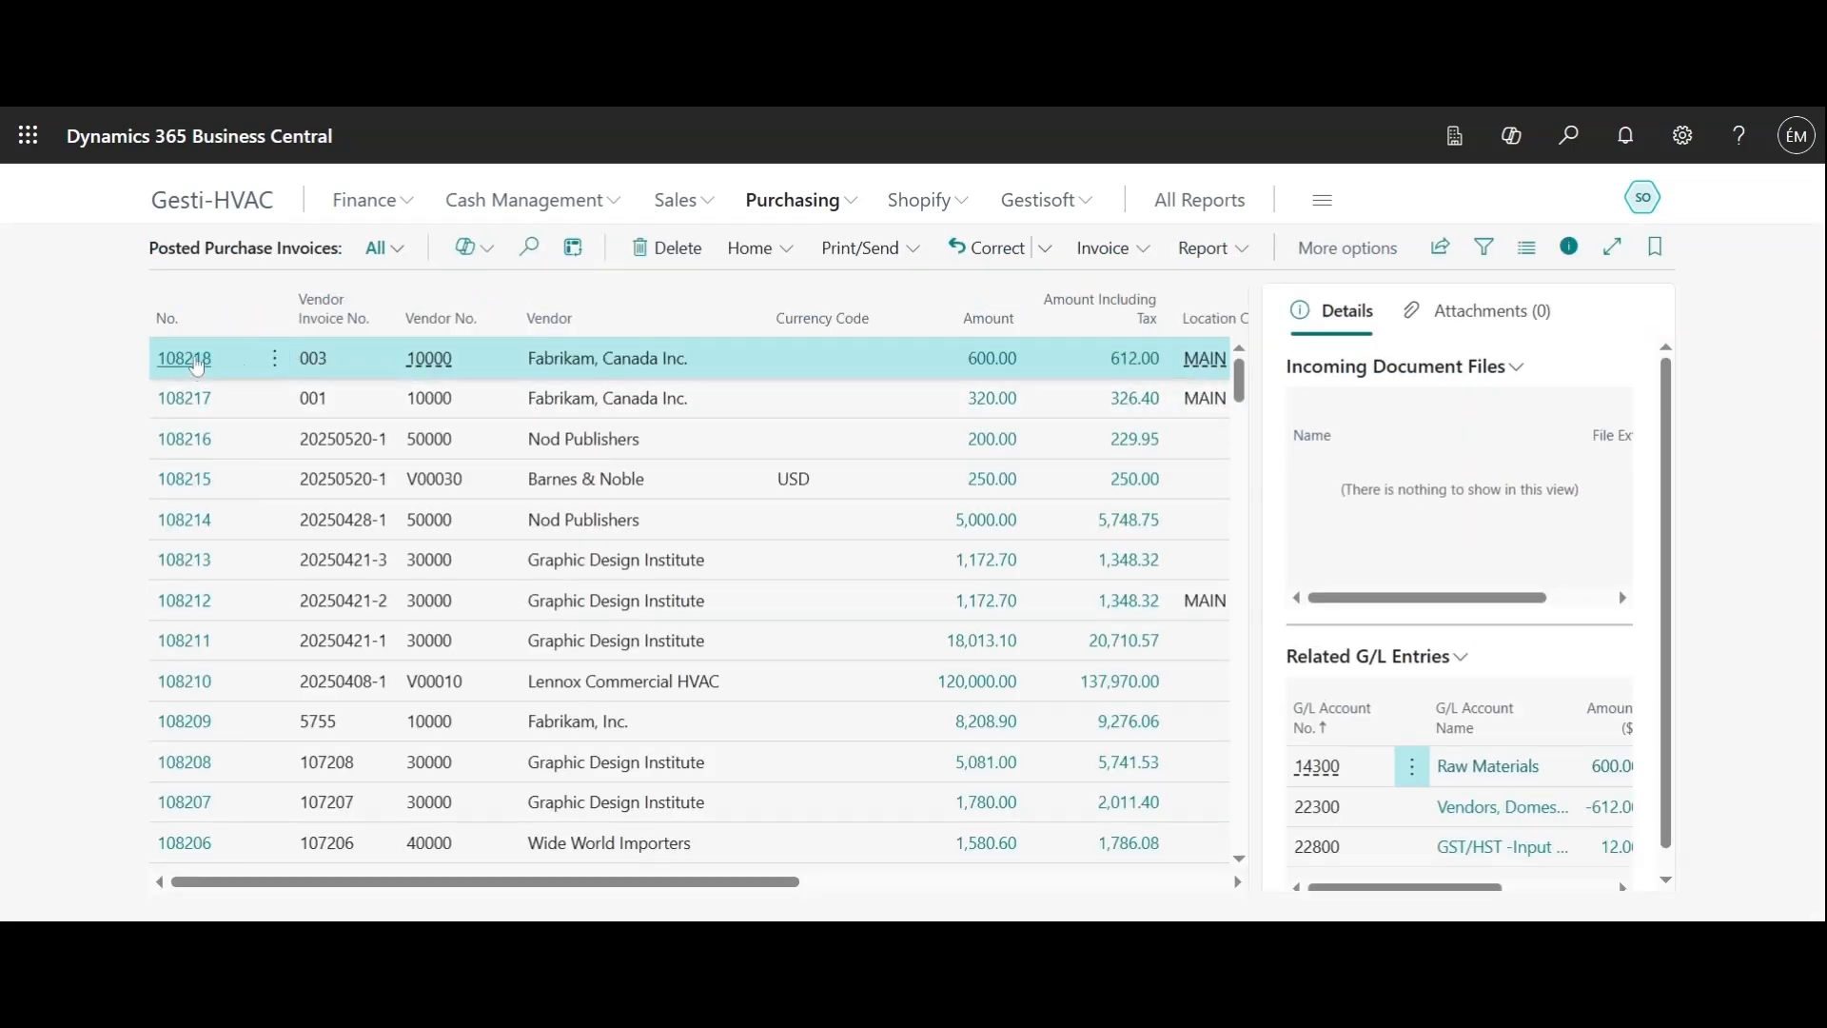
pyautogui.click(195, 360)
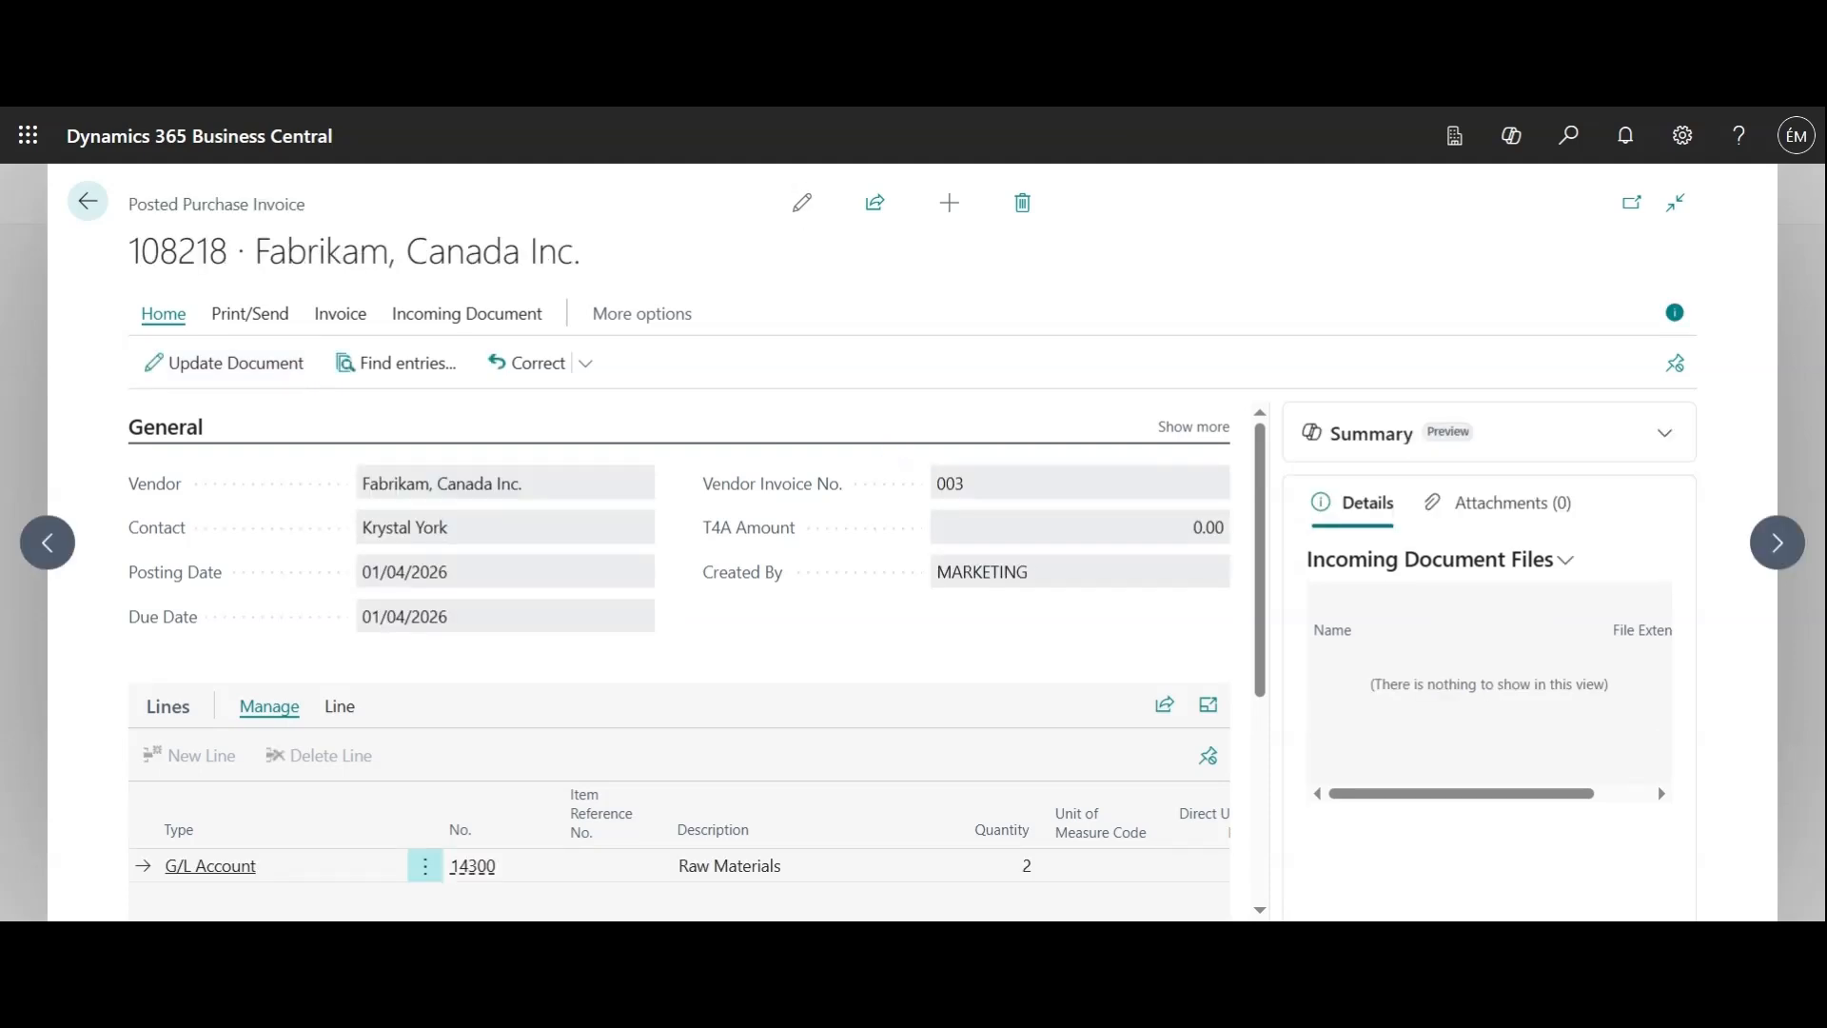
# Create a corrective credit memo from the posted invoice and check its header, copied lines and totals
pyautogui.click(642, 313)
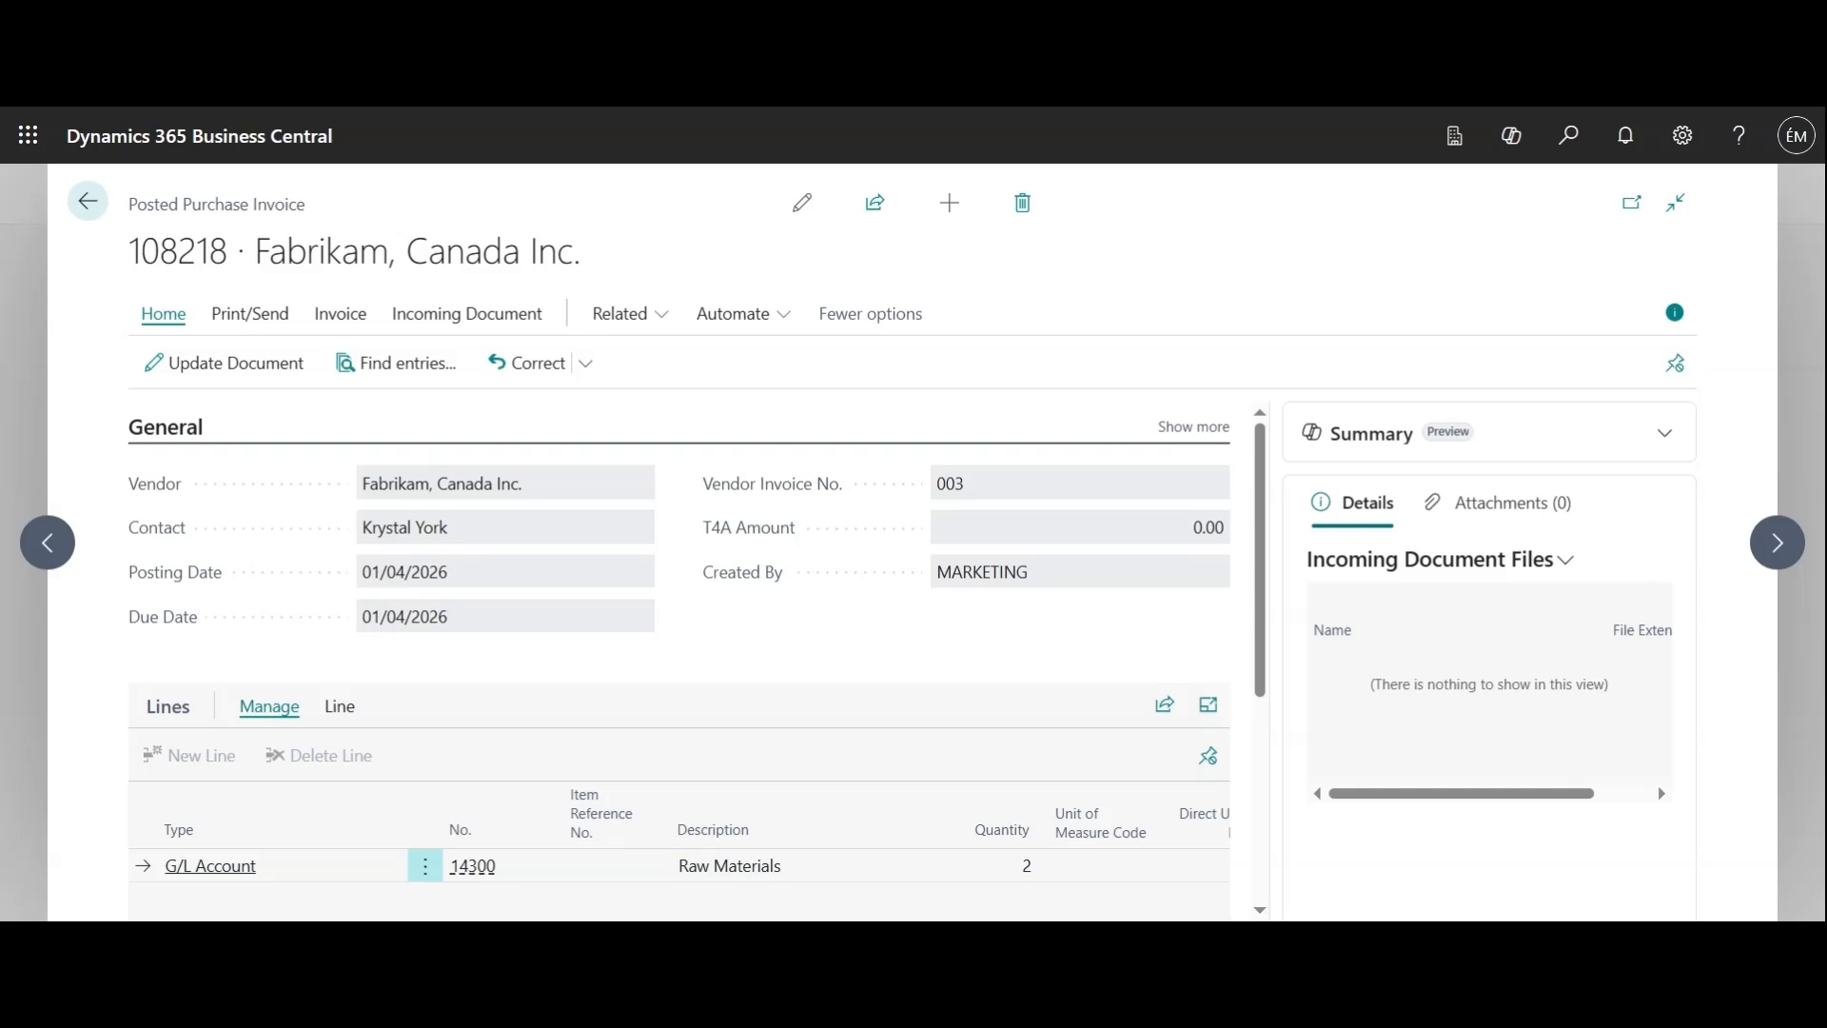
pyautogui.click(587, 380)
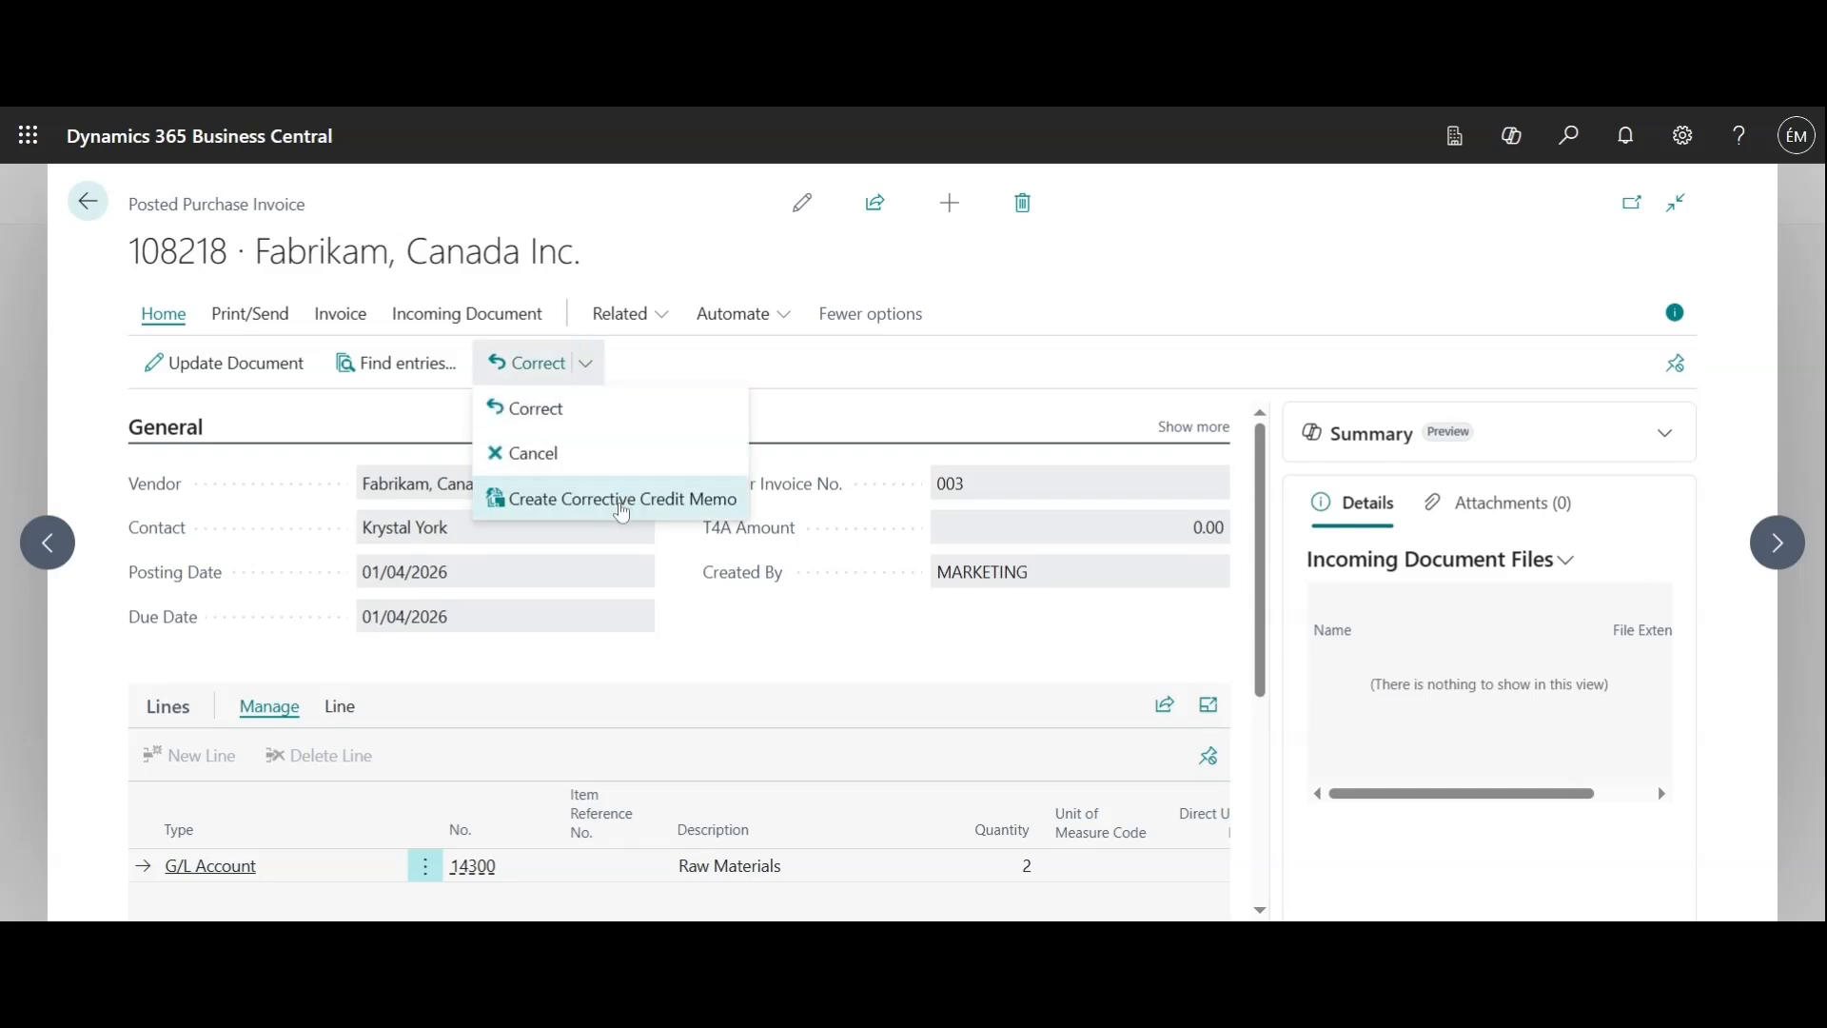
pyautogui.click(622, 500)
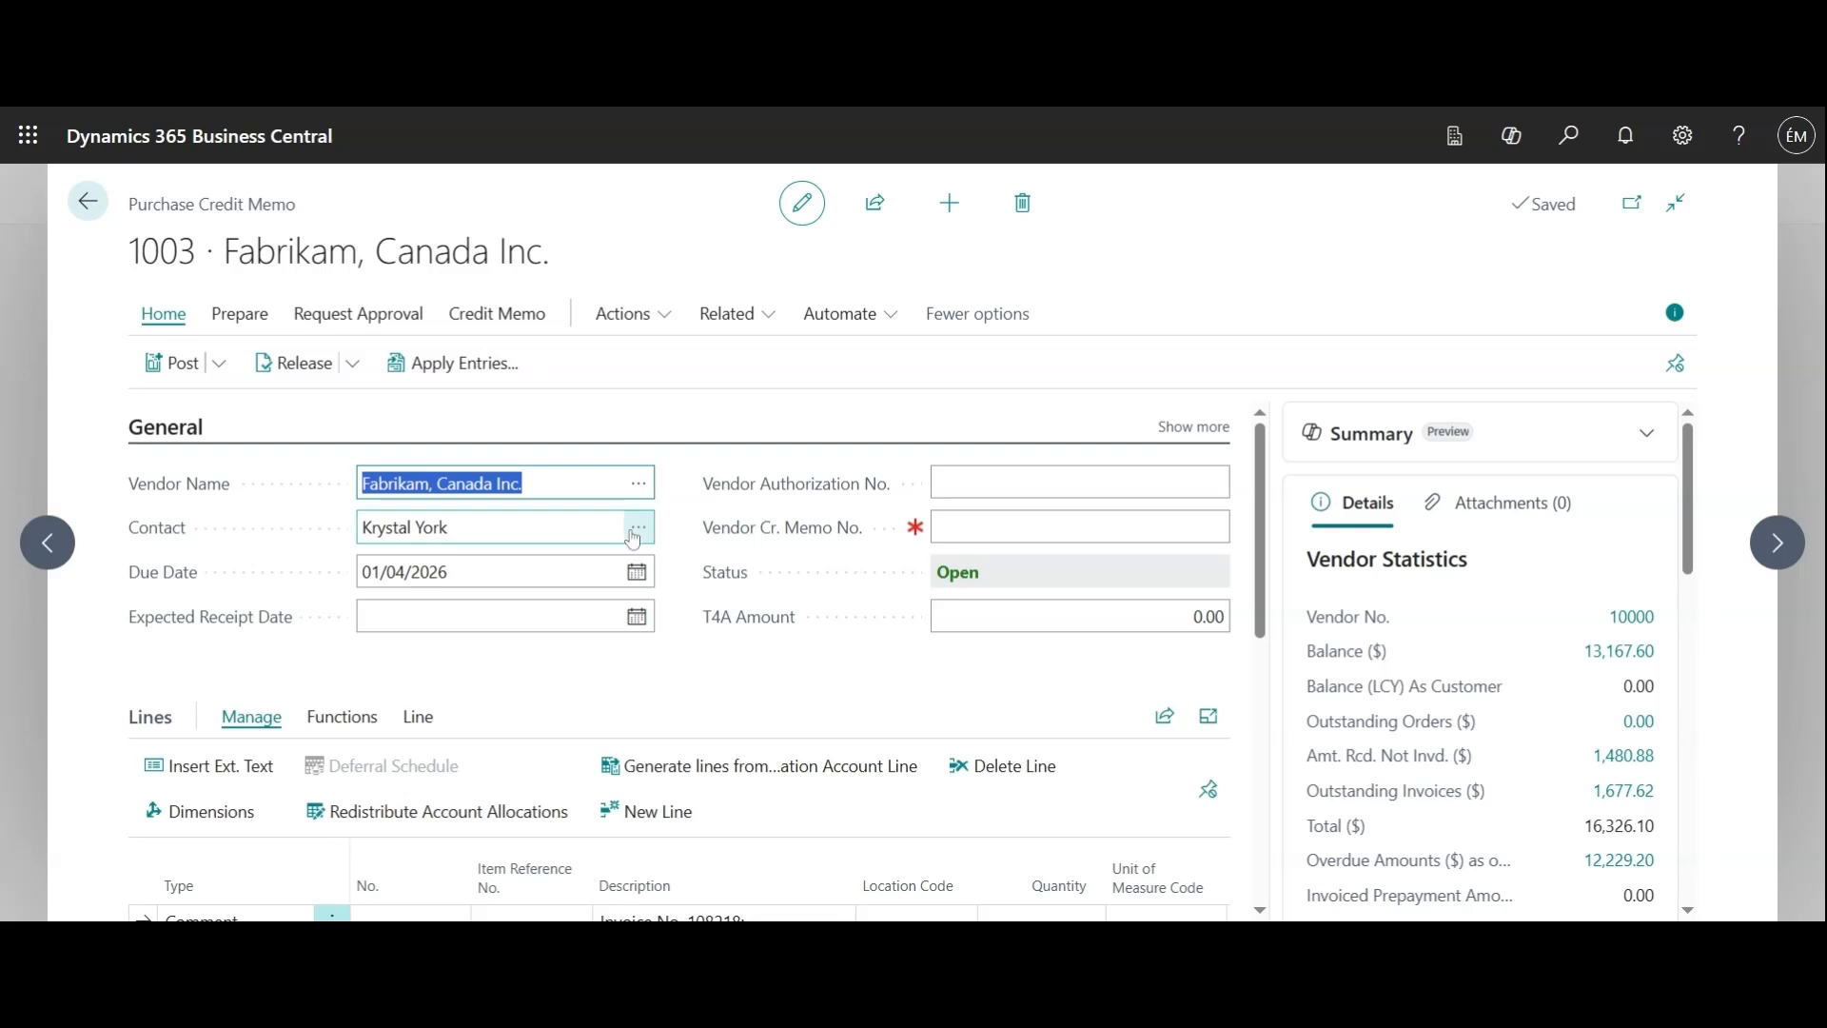
pyautogui.scroll(-1, 640, 528)
pyautogui.scroll(-2, 638, 542)
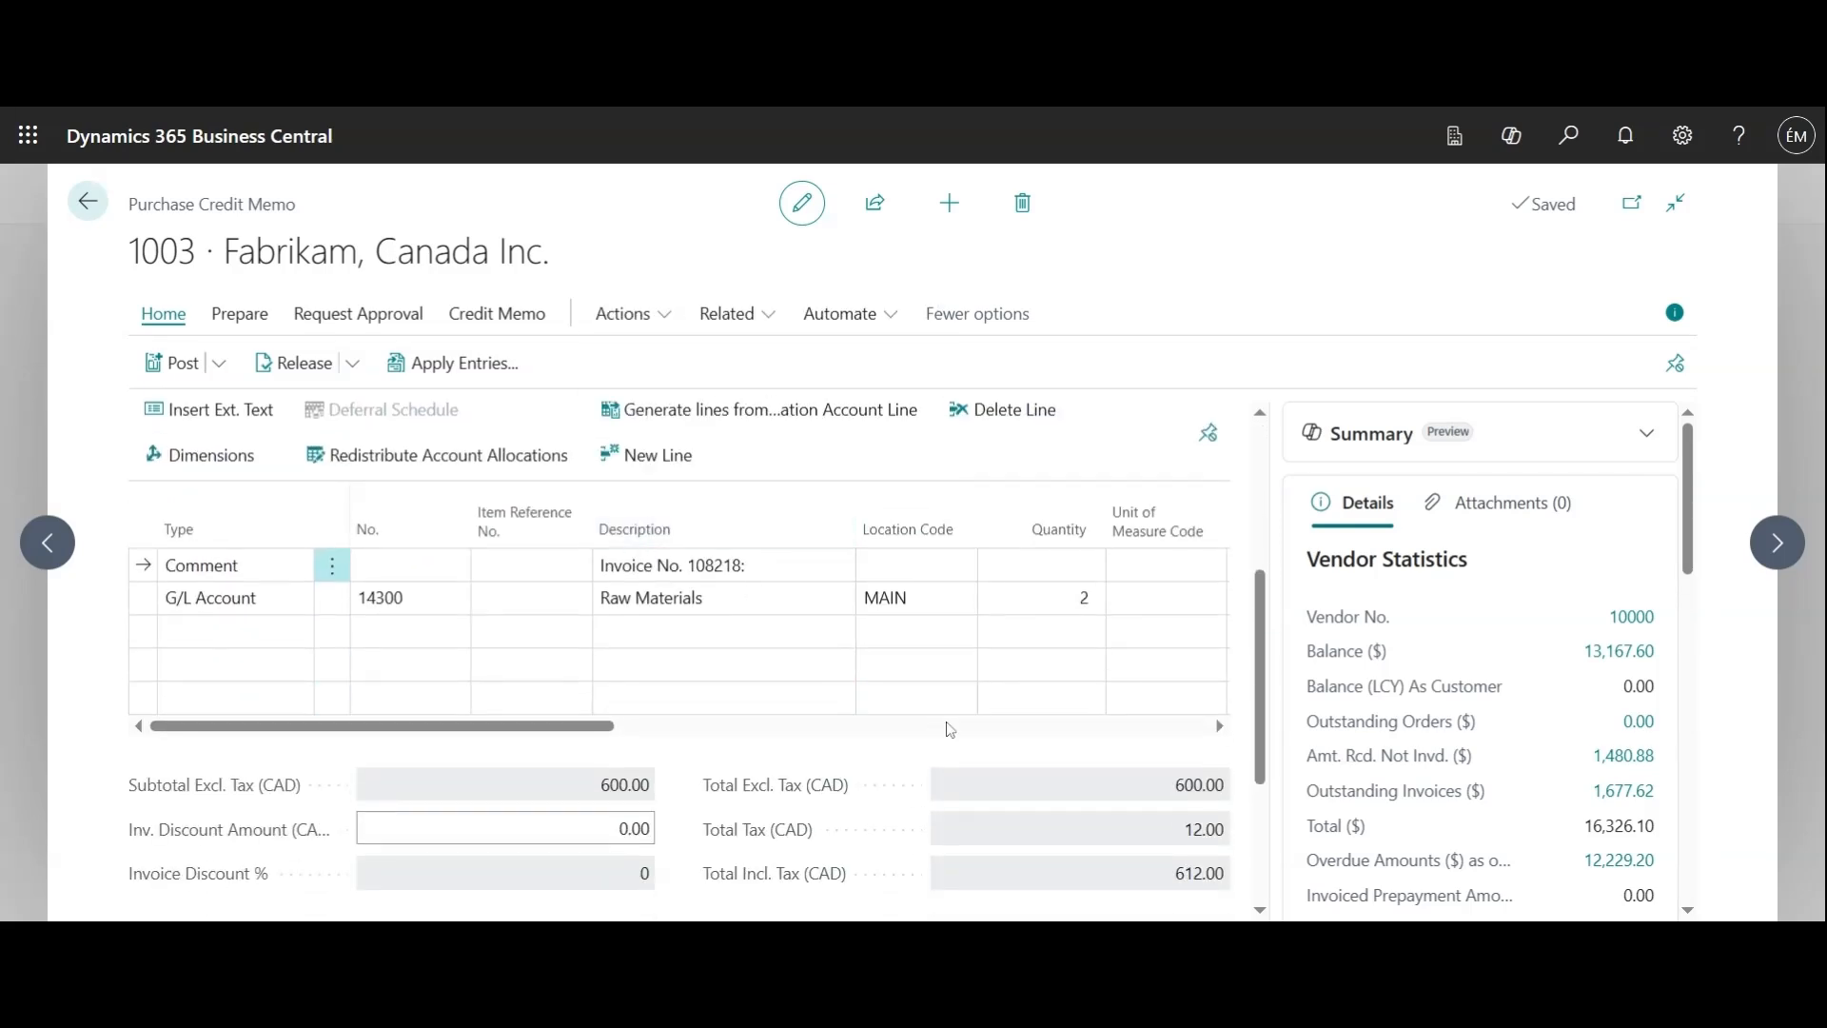
pyautogui.scroll(3, 950, 730)
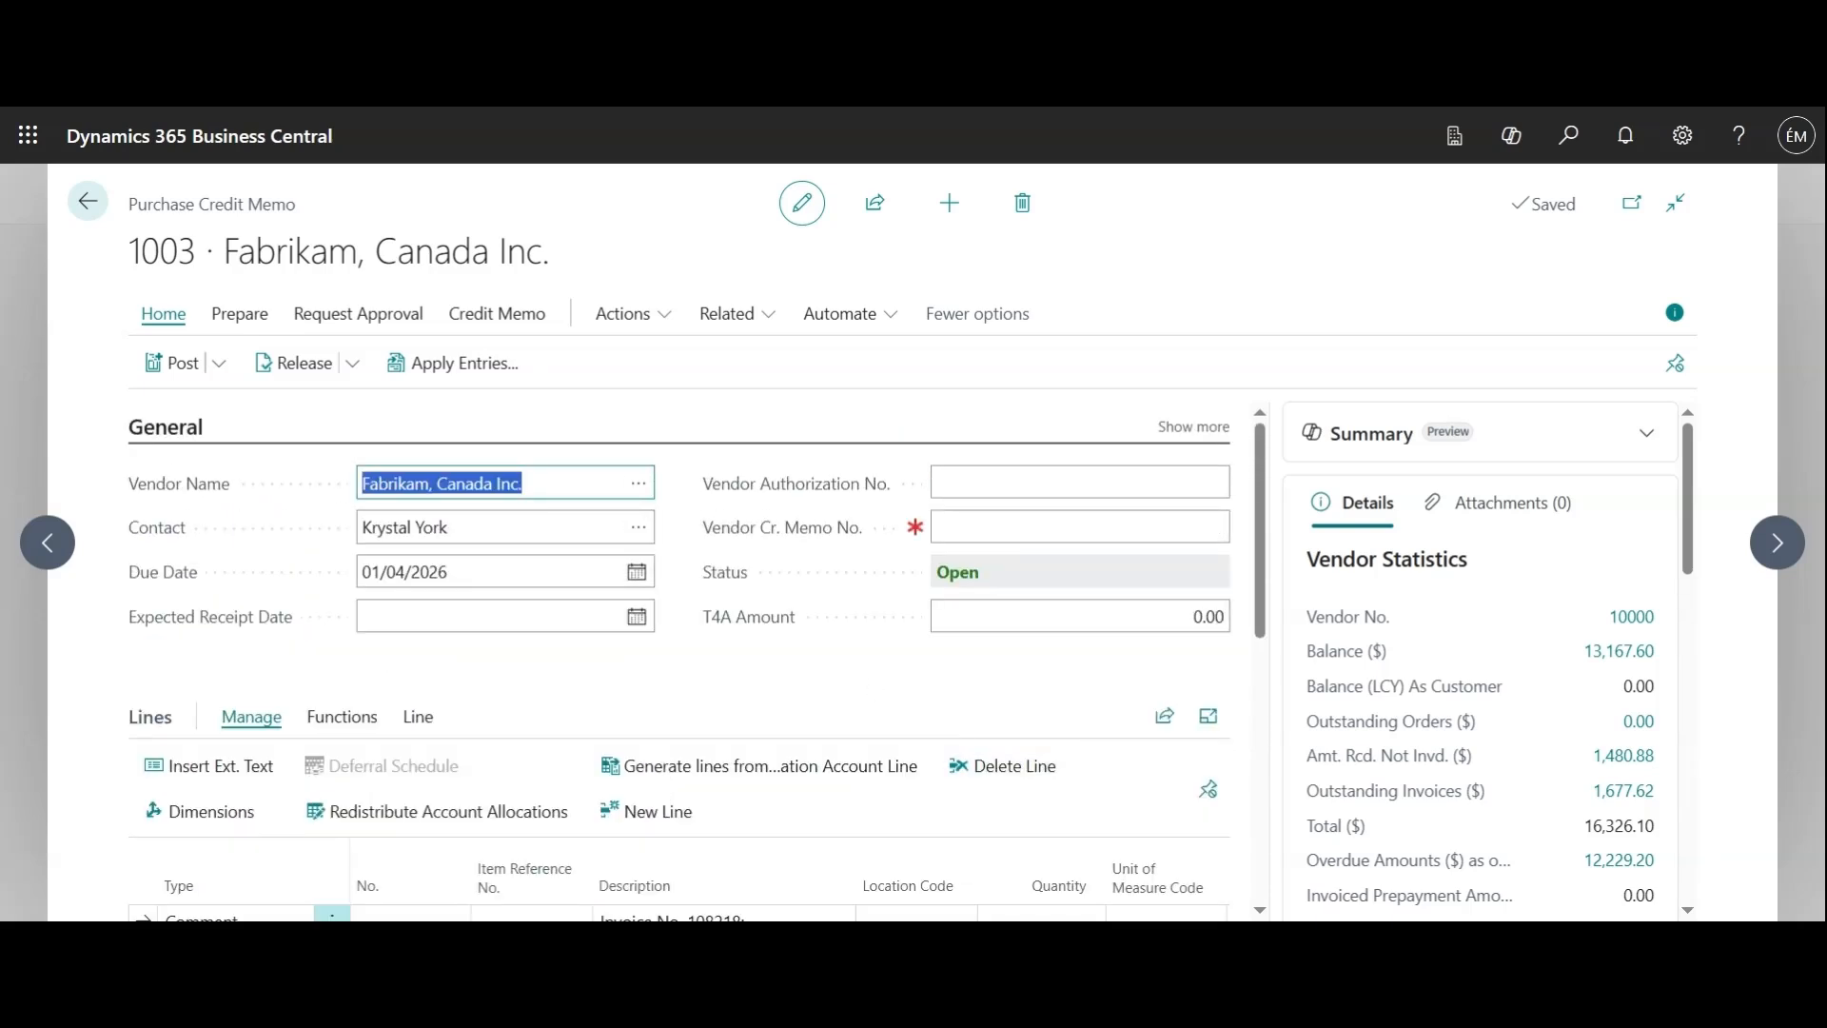
# Leave the corrective credit memo, return to the home page and start a new purchase invoice
pyautogui.click(87, 202)
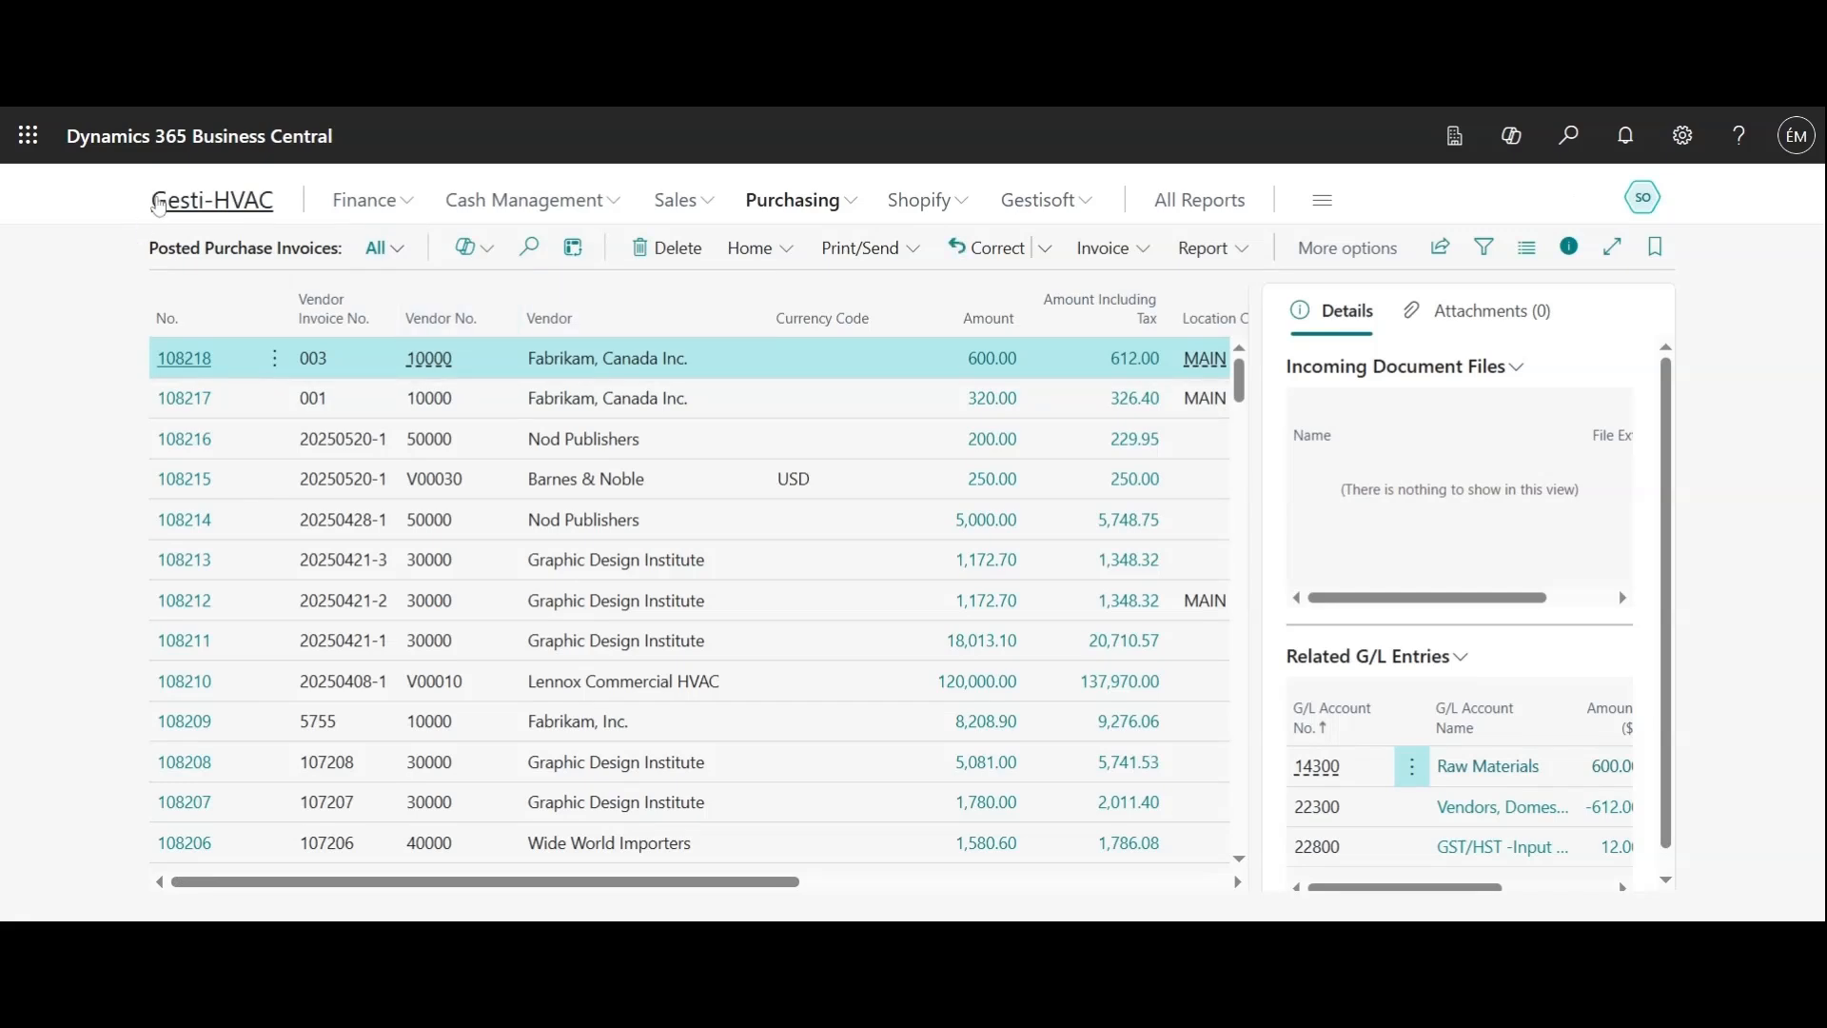
pyautogui.click(177, 205)
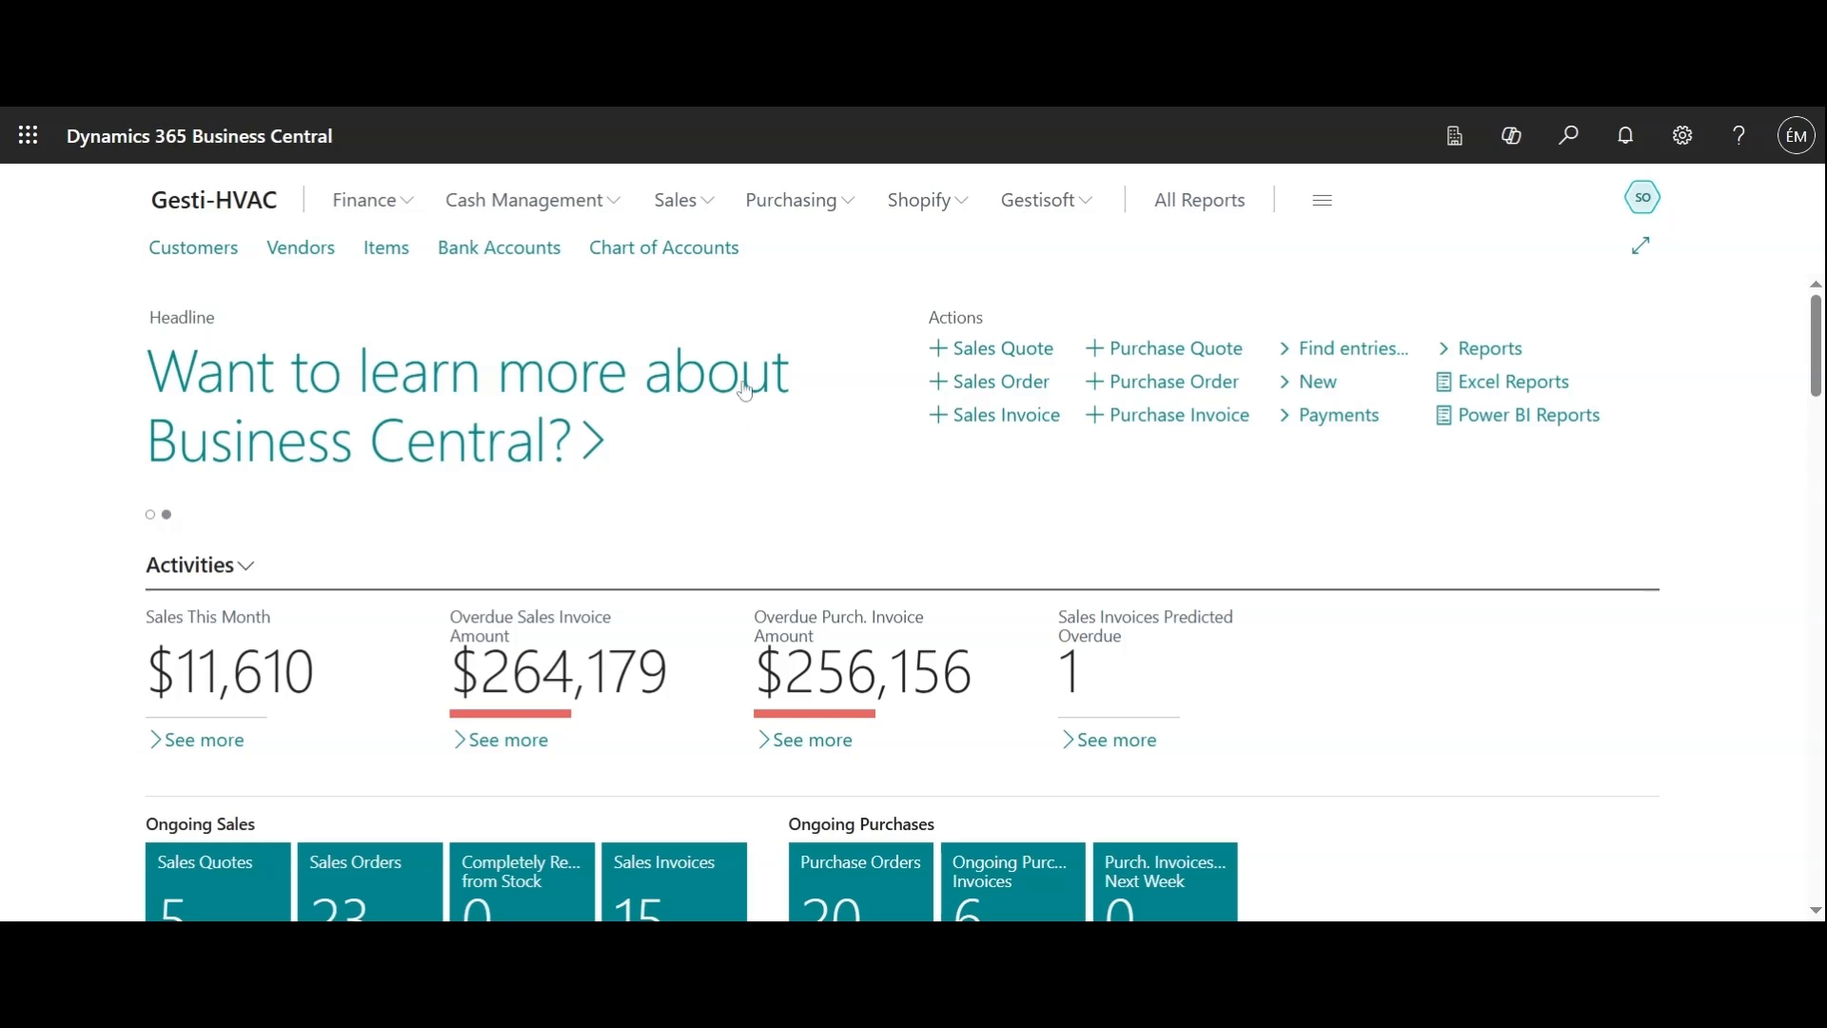
pyautogui.click(789, 211)
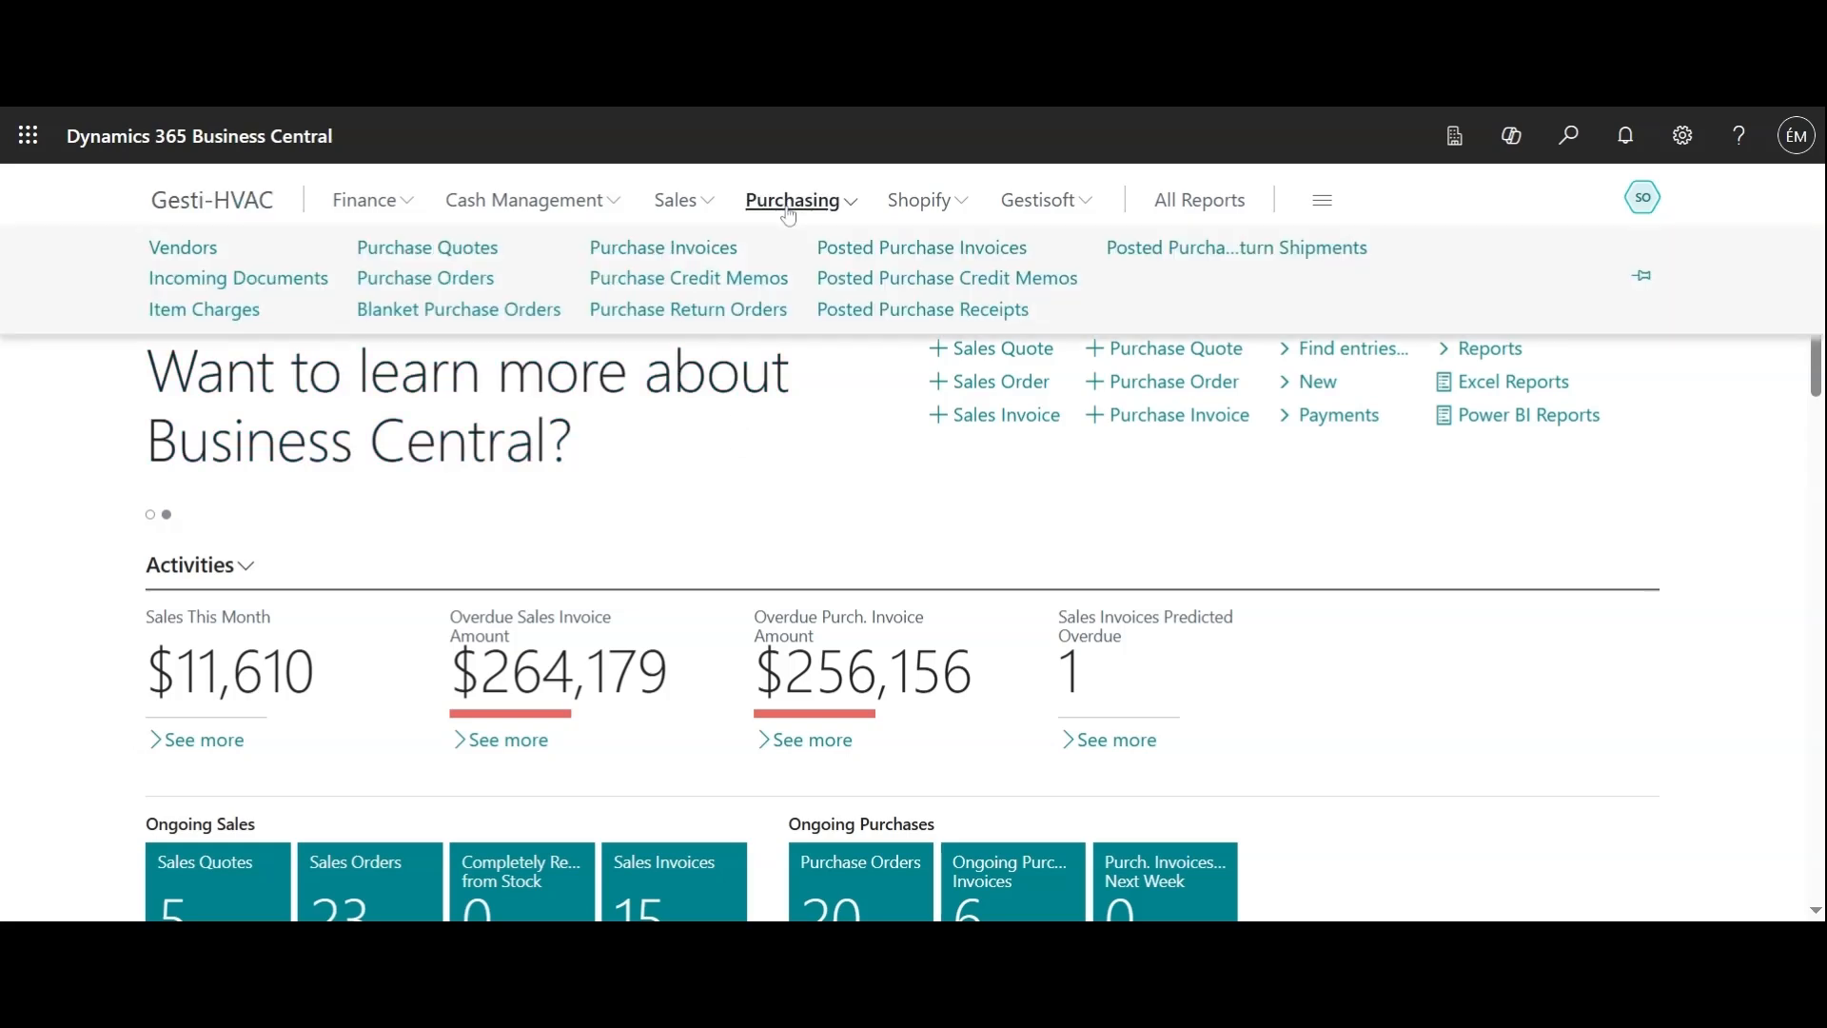
pyautogui.click(726, 259)
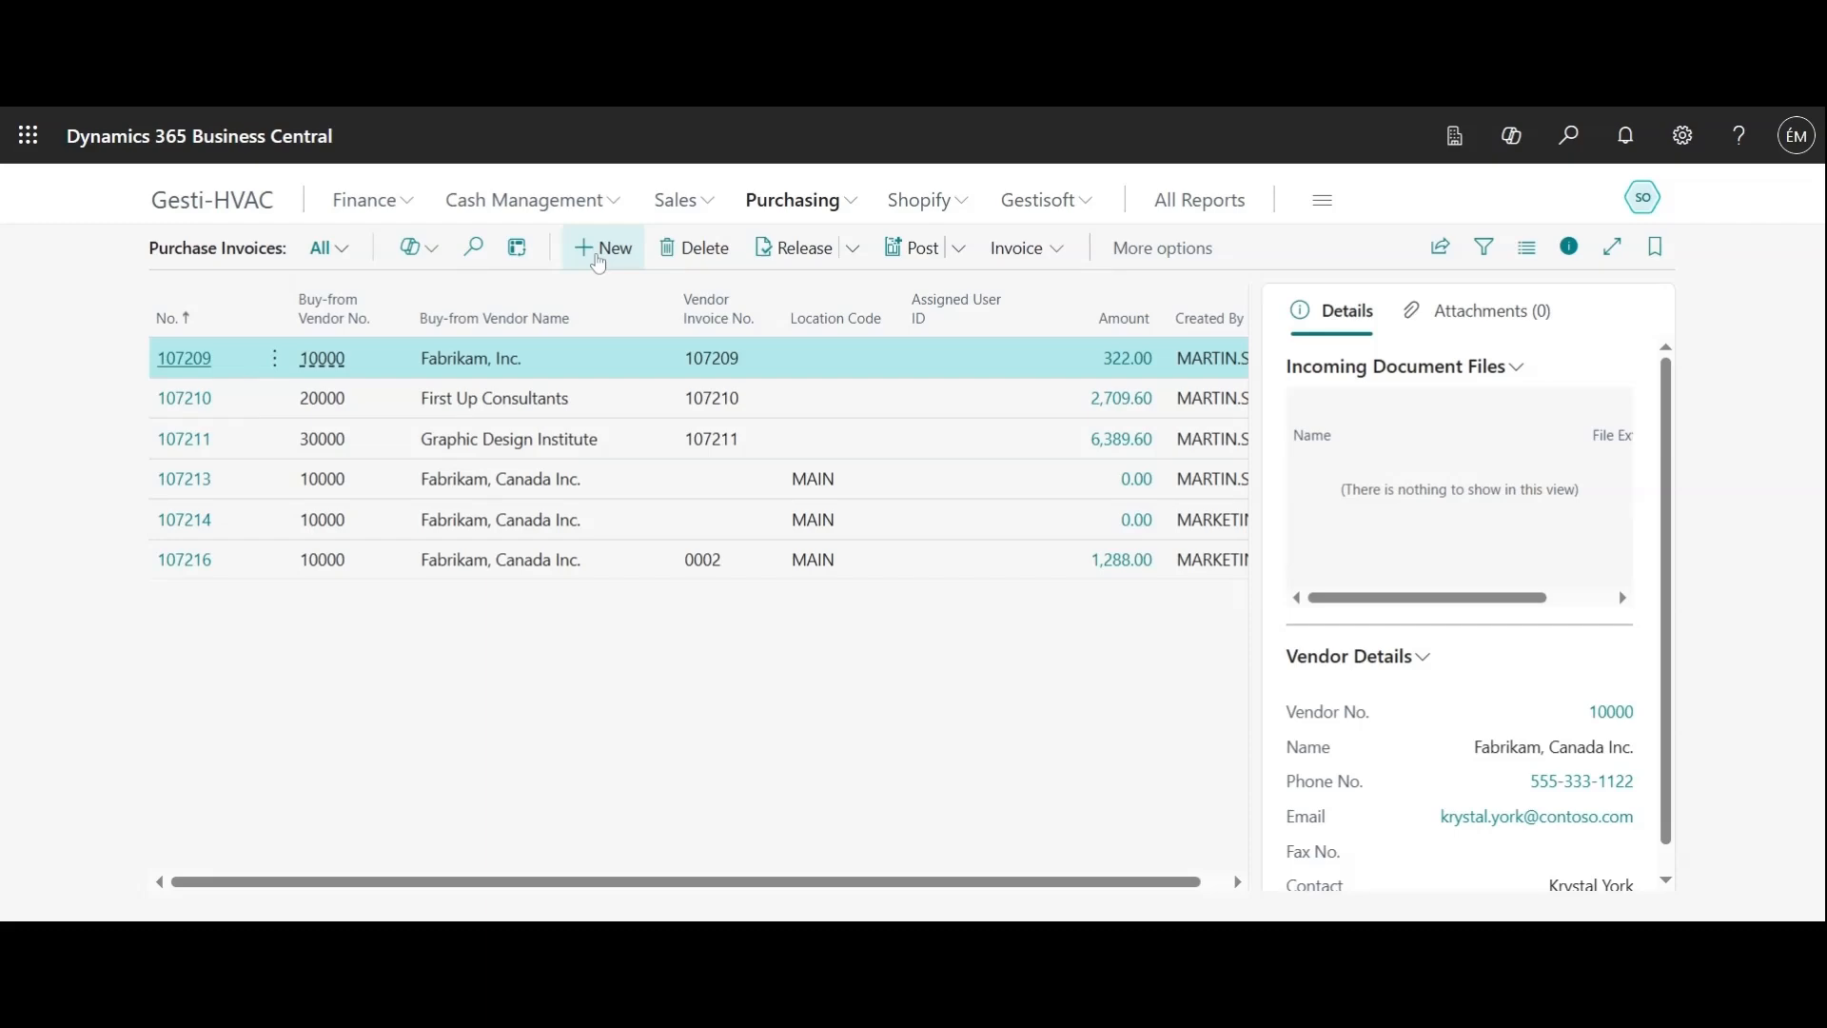
pyautogui.click(601, 249)
# Choose Fabrikam, Canada Inc. from the vendor list as the new purchase invoice's vendor
pyautogui.write('00')
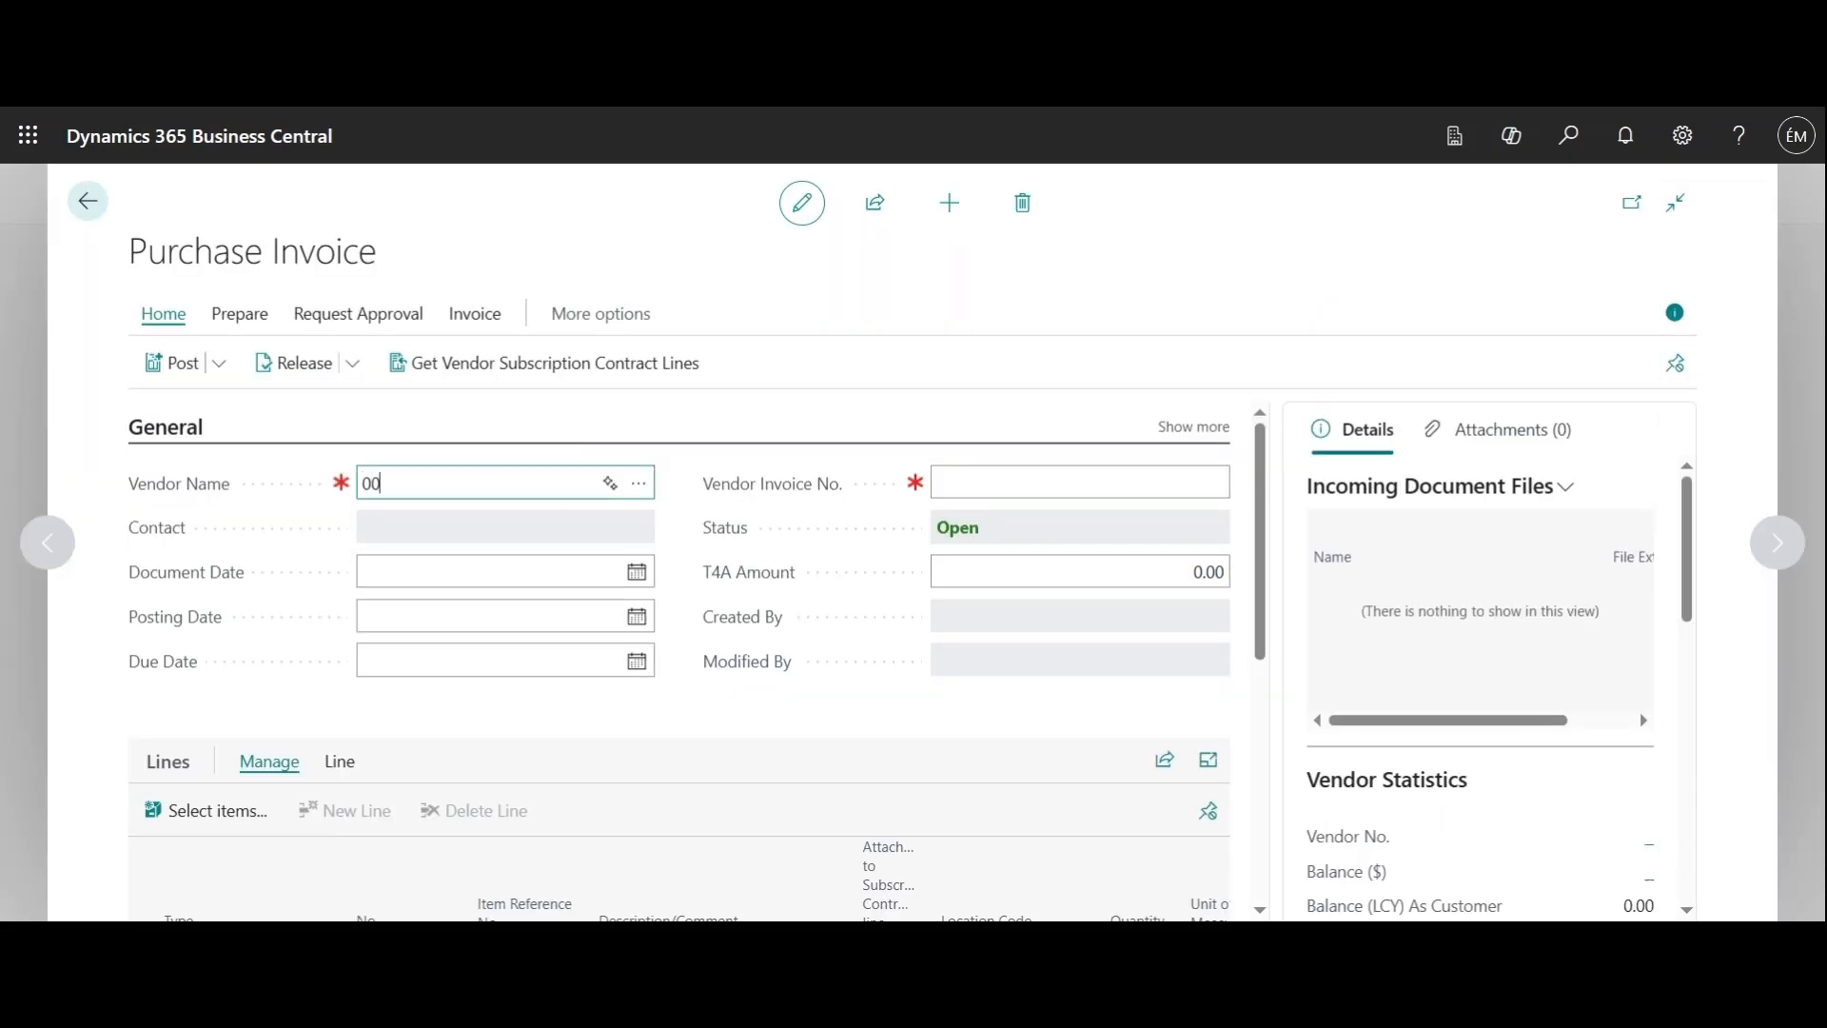
pyautogui.click(639, 483)
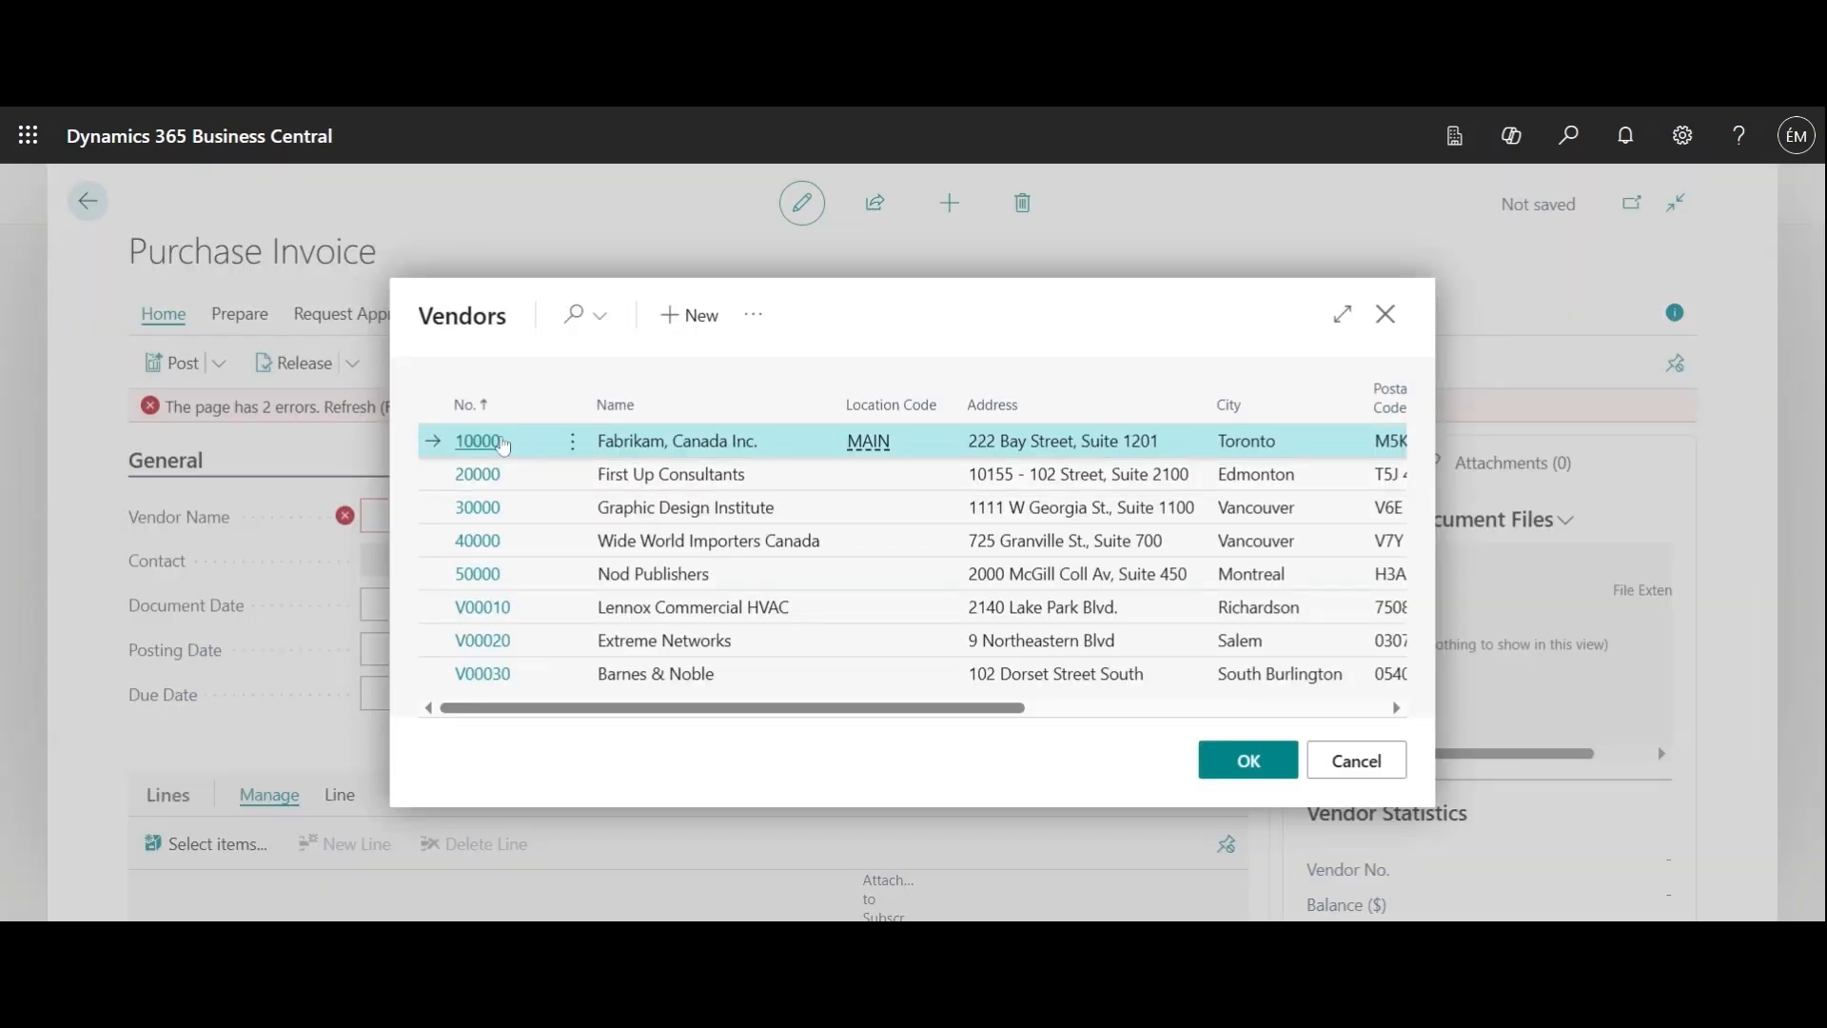
pyautogui.click(495, 452)
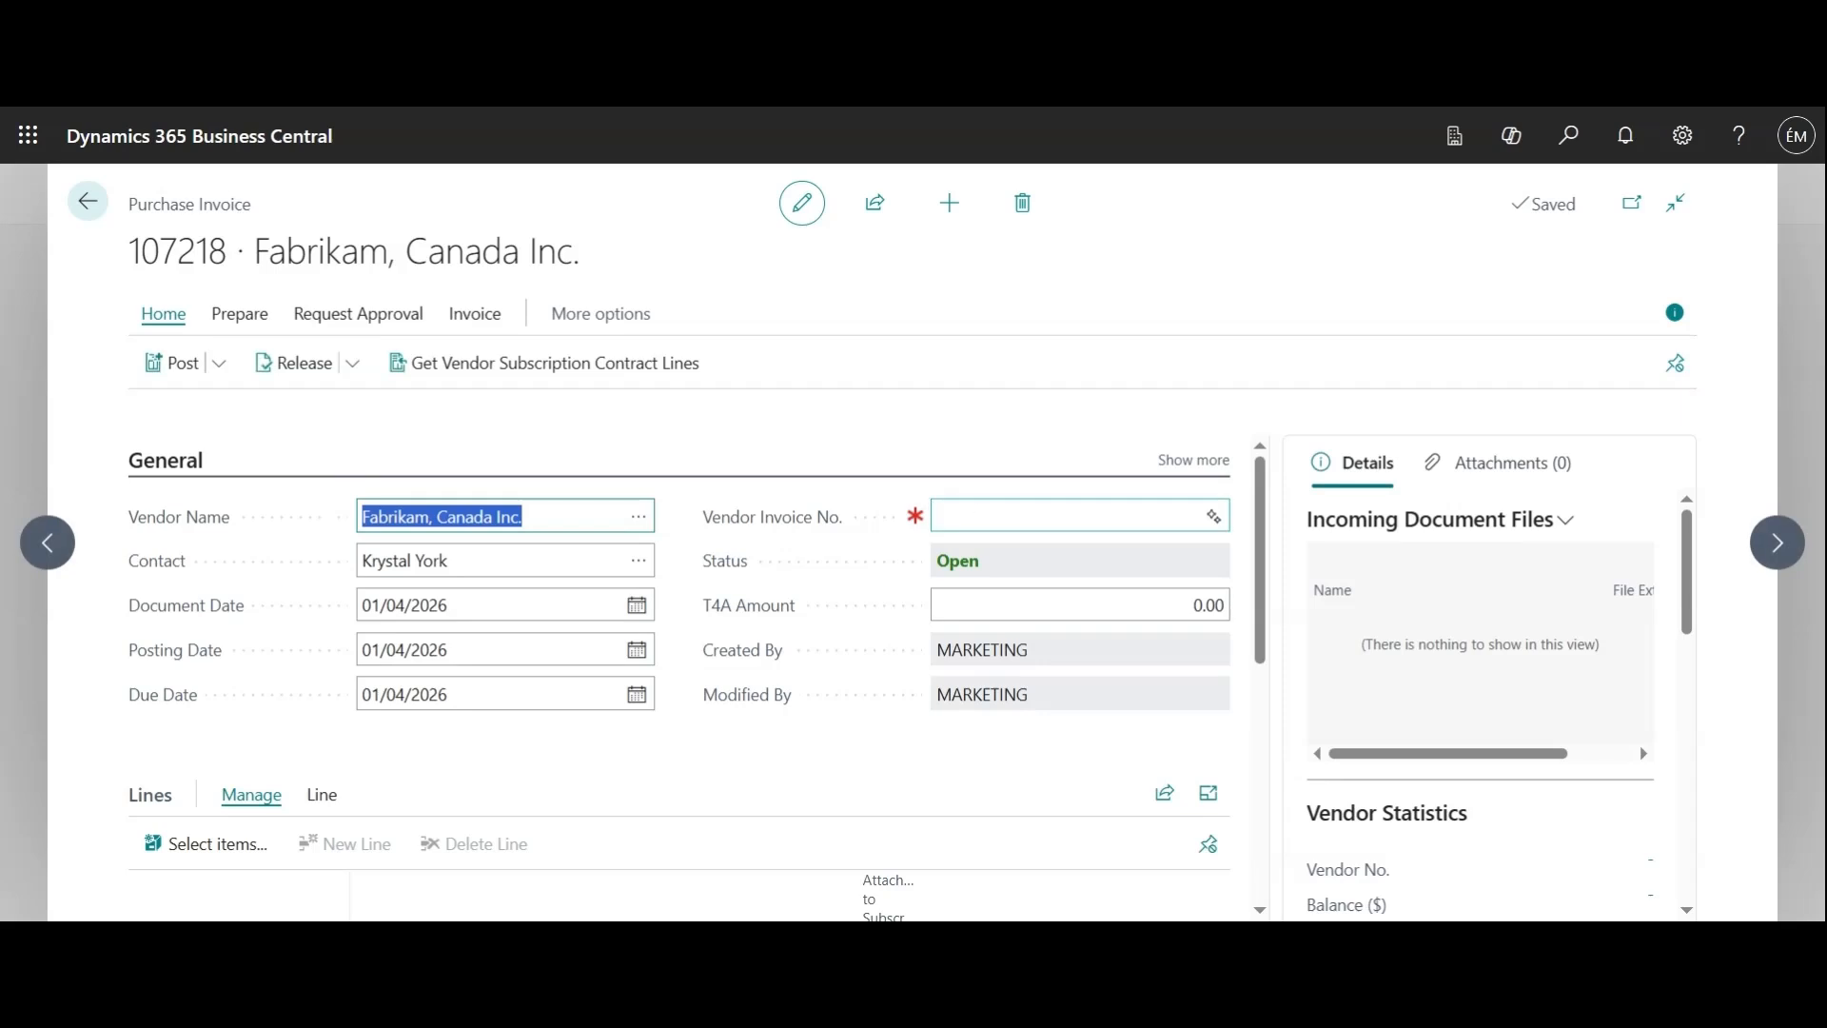
# Set the vendor invoice number to 004 and get the AMSTERDAM Lamp (1928-S) receipt line from receipt 107221 into the invoice lines
pyautogui.write('004')
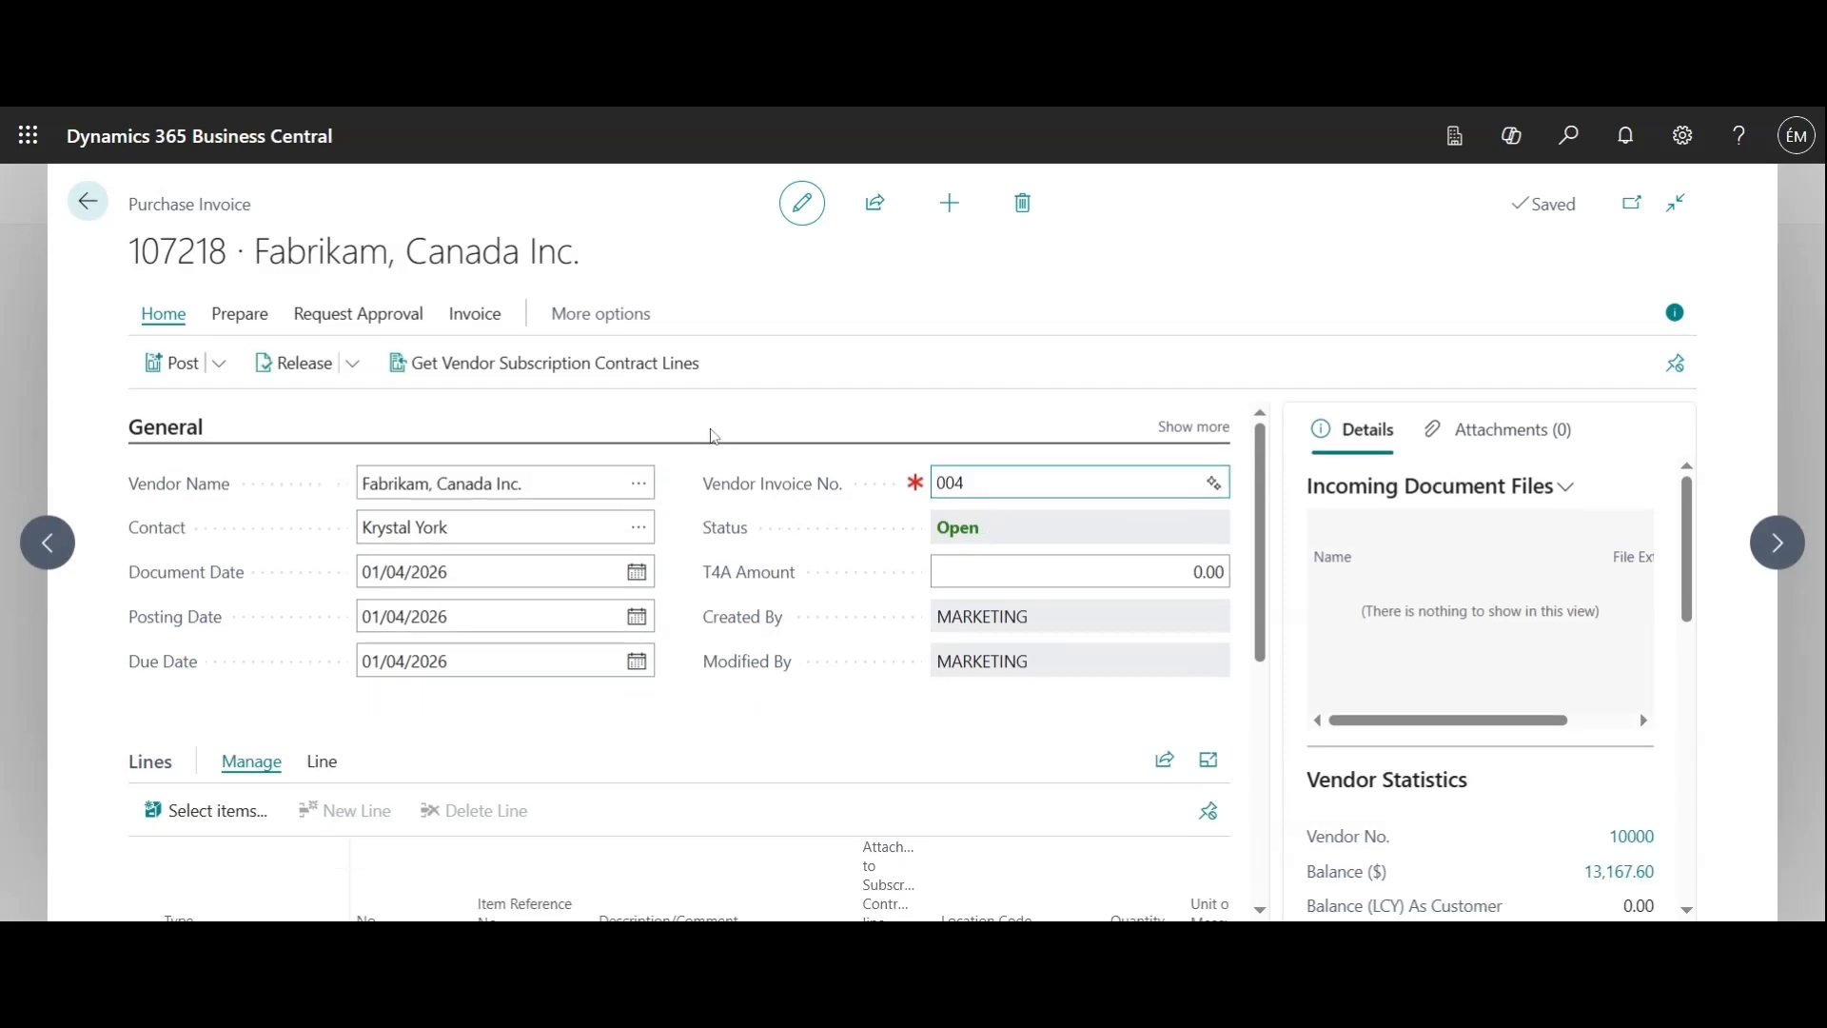
pyautogui.click(676, 639)
pyautogui.scroll(-1, 676, 640)
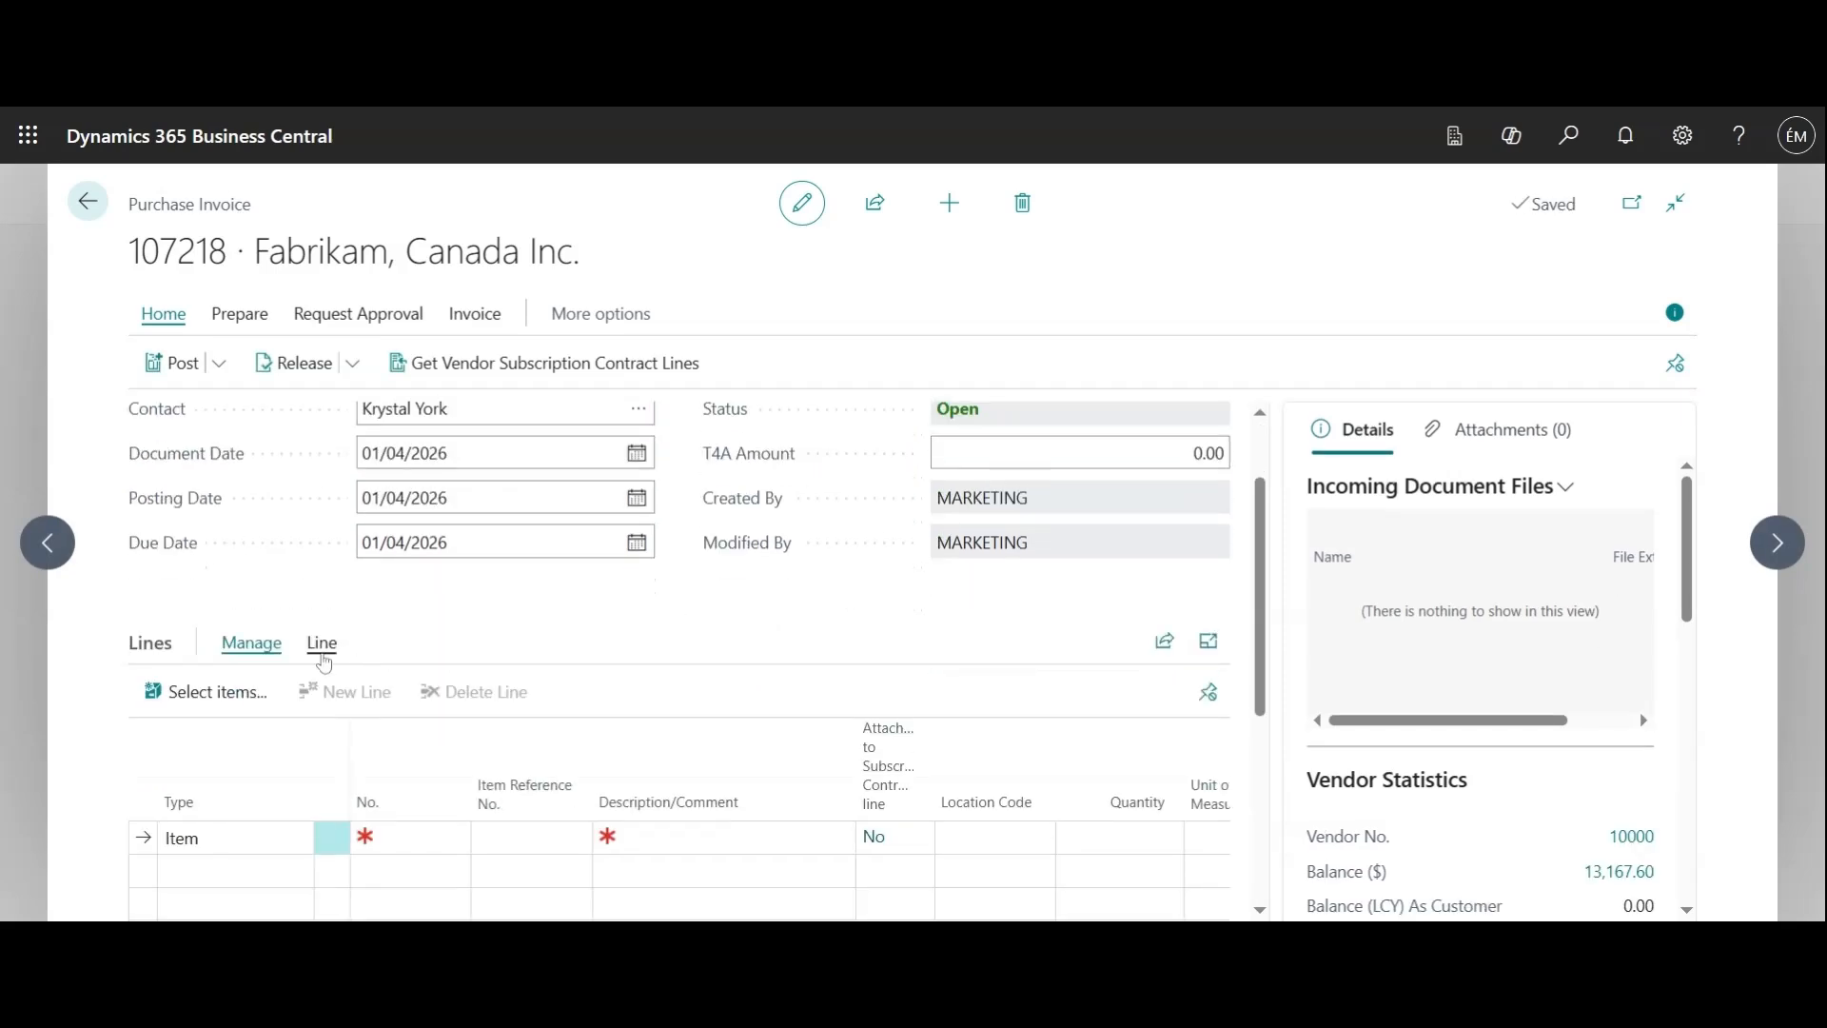
pyautogui.scroll(-1, 319, 645)
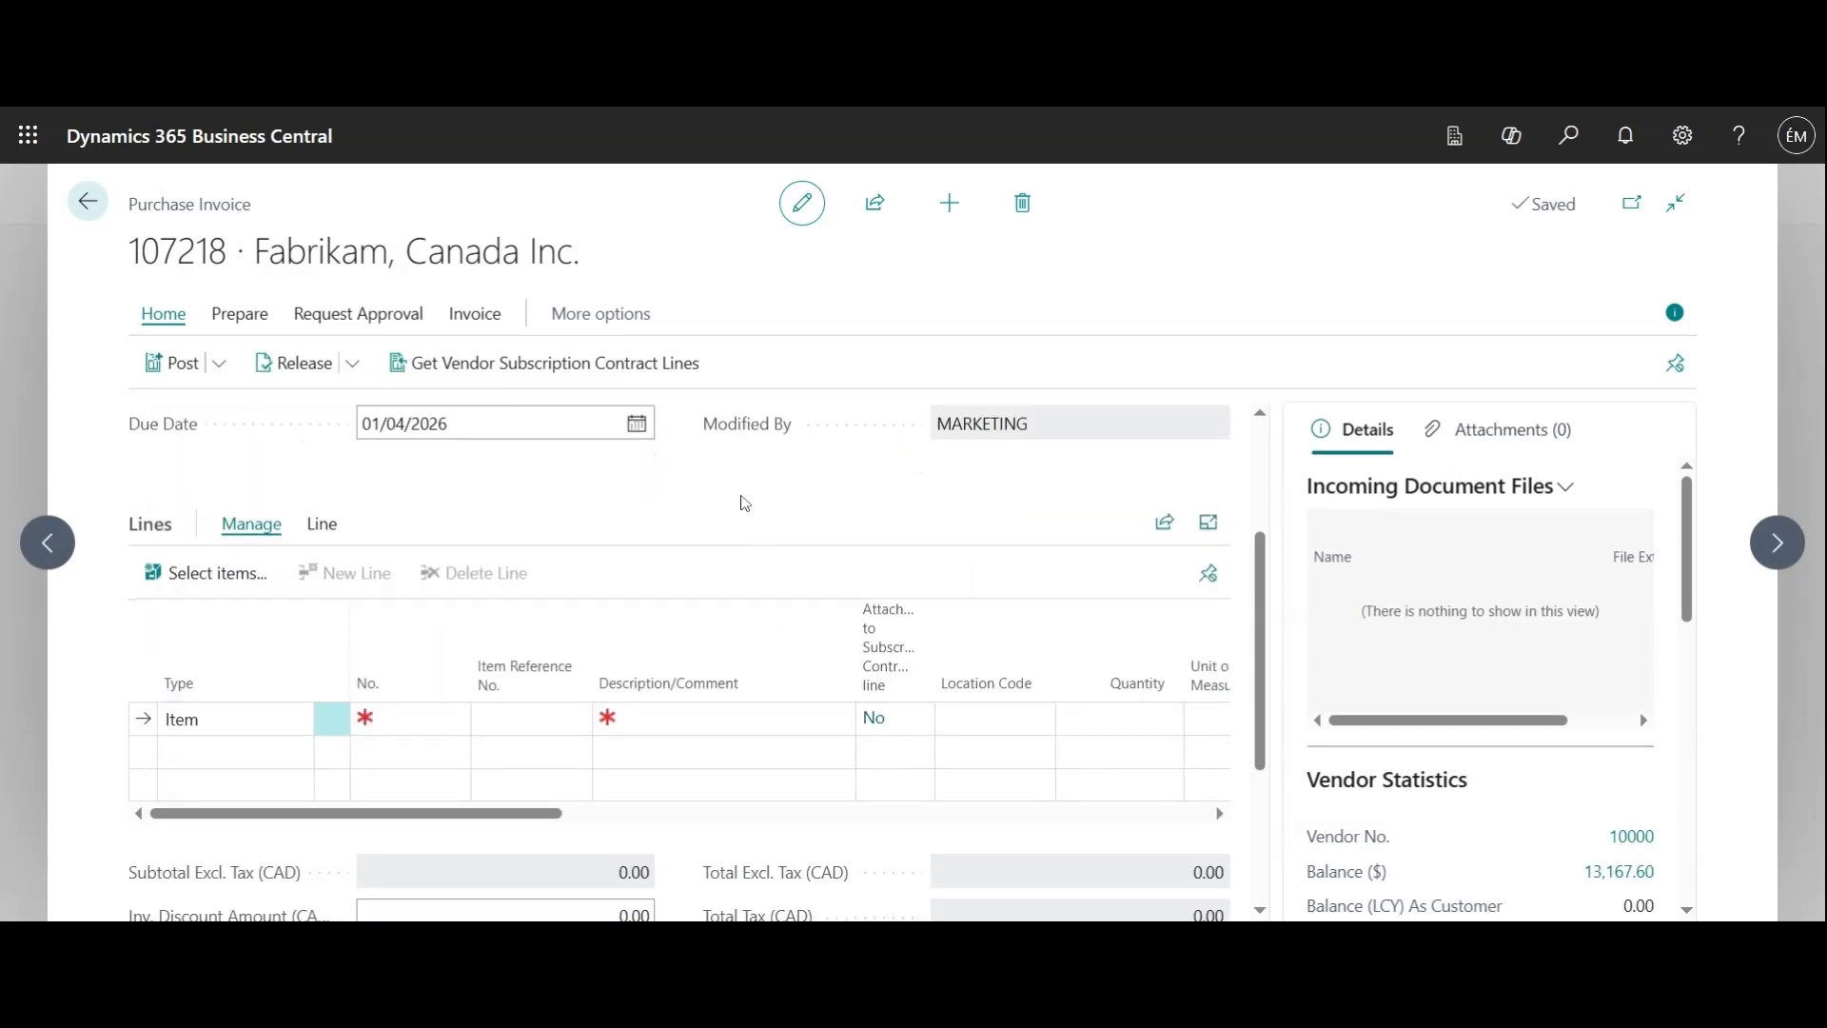
pyautogui.click(323, 525)
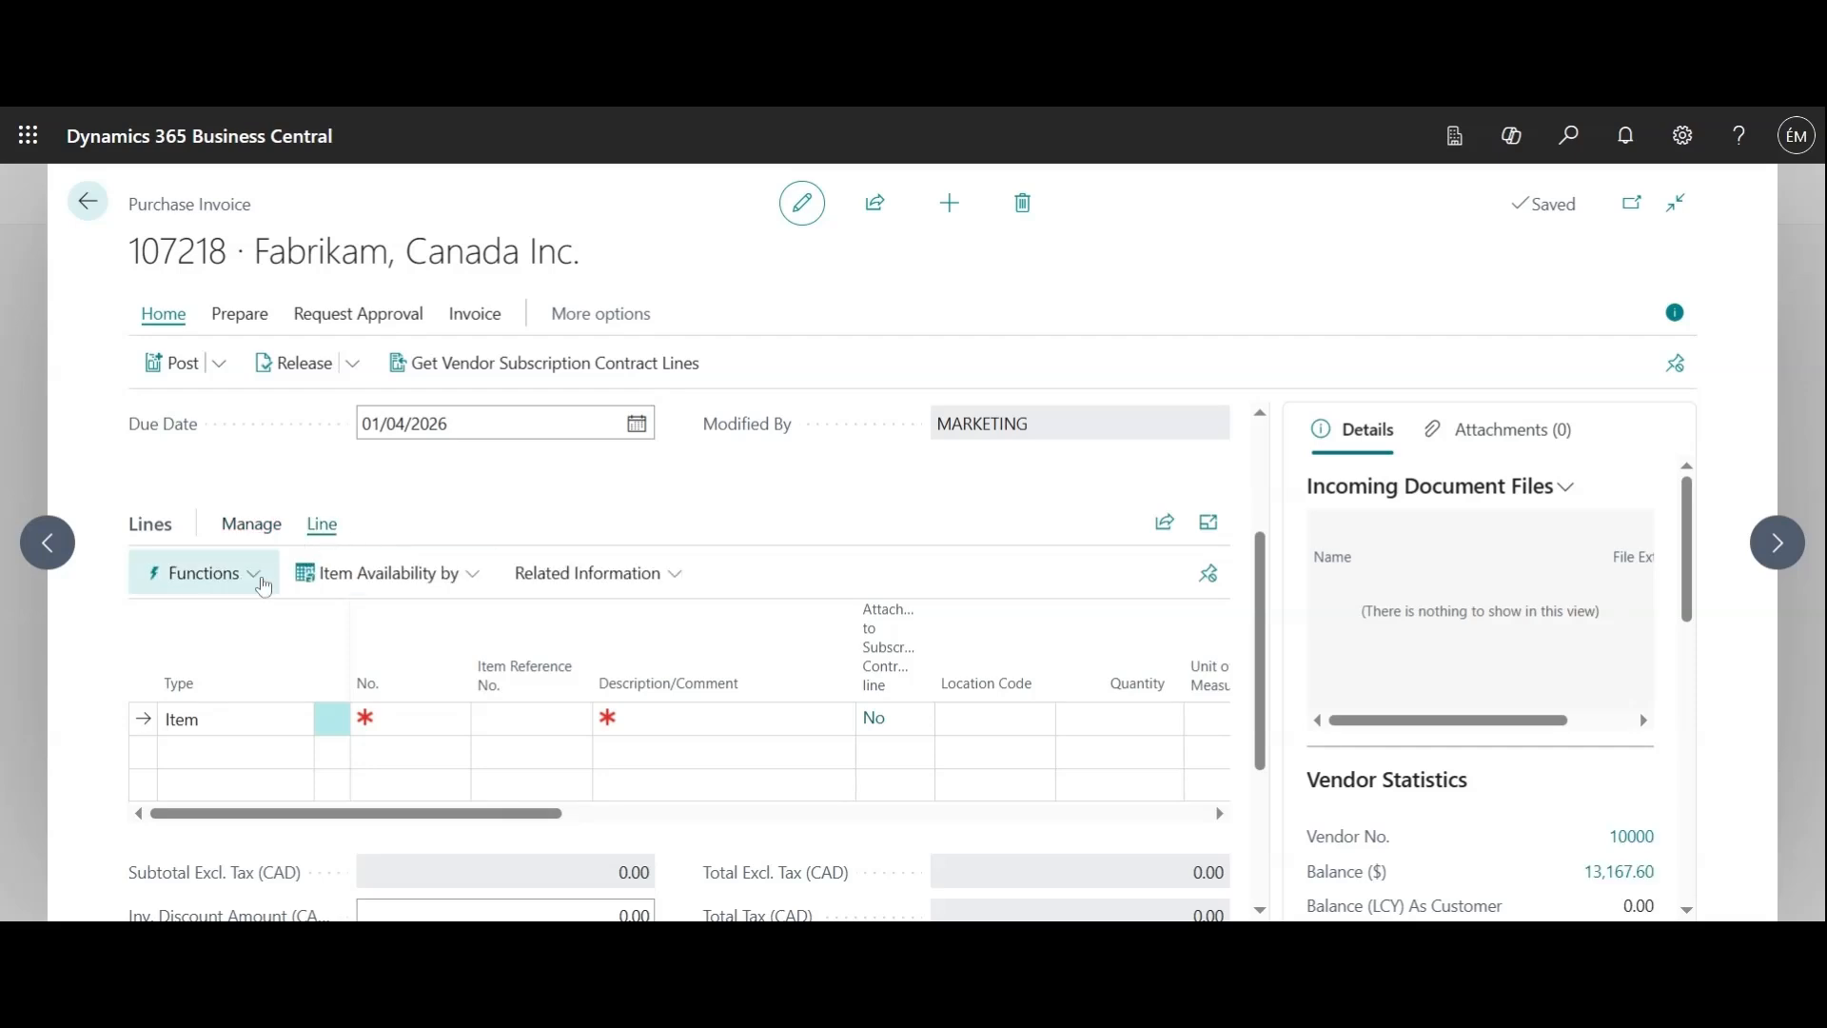
pyautogui.click(259, 580)
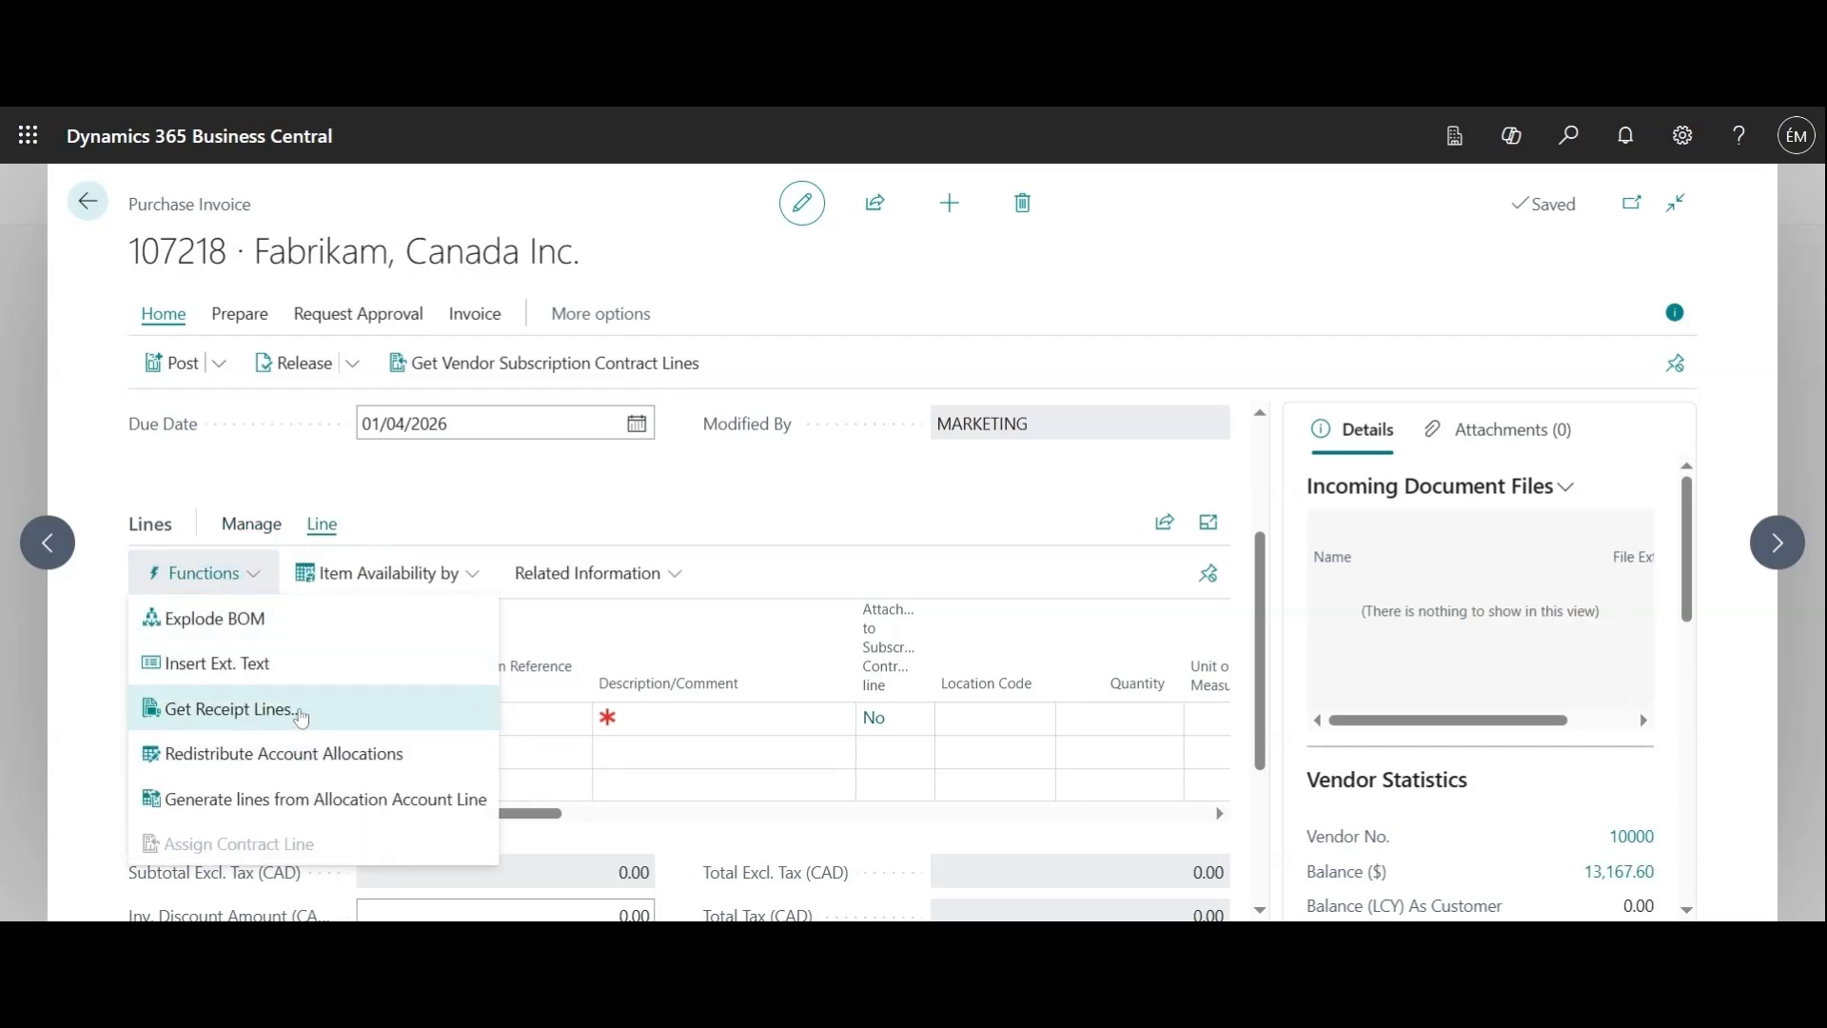
pyautogui.click(302, 712)
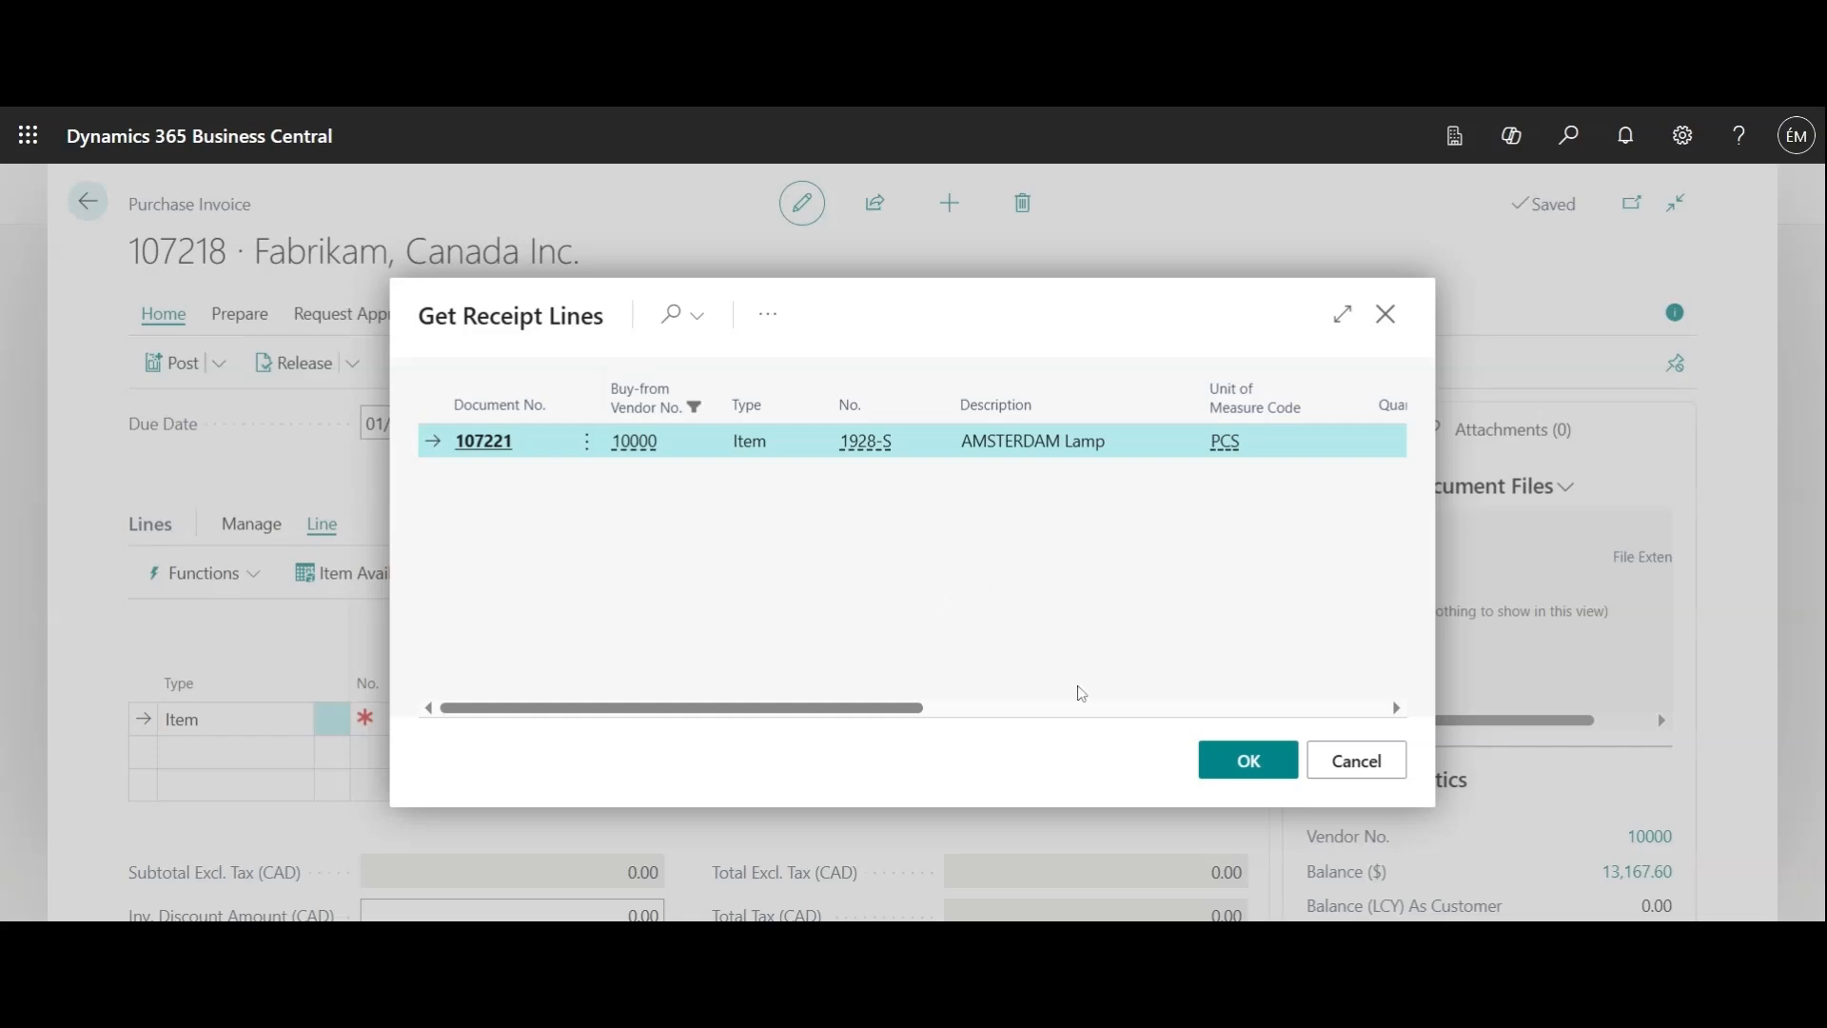
pyautogui.click(1246, 760)
# Review the retrieved line's amounts, post the purchase invoice and open the posted invoice
pyautogui.scroll(-2, 715, 704)
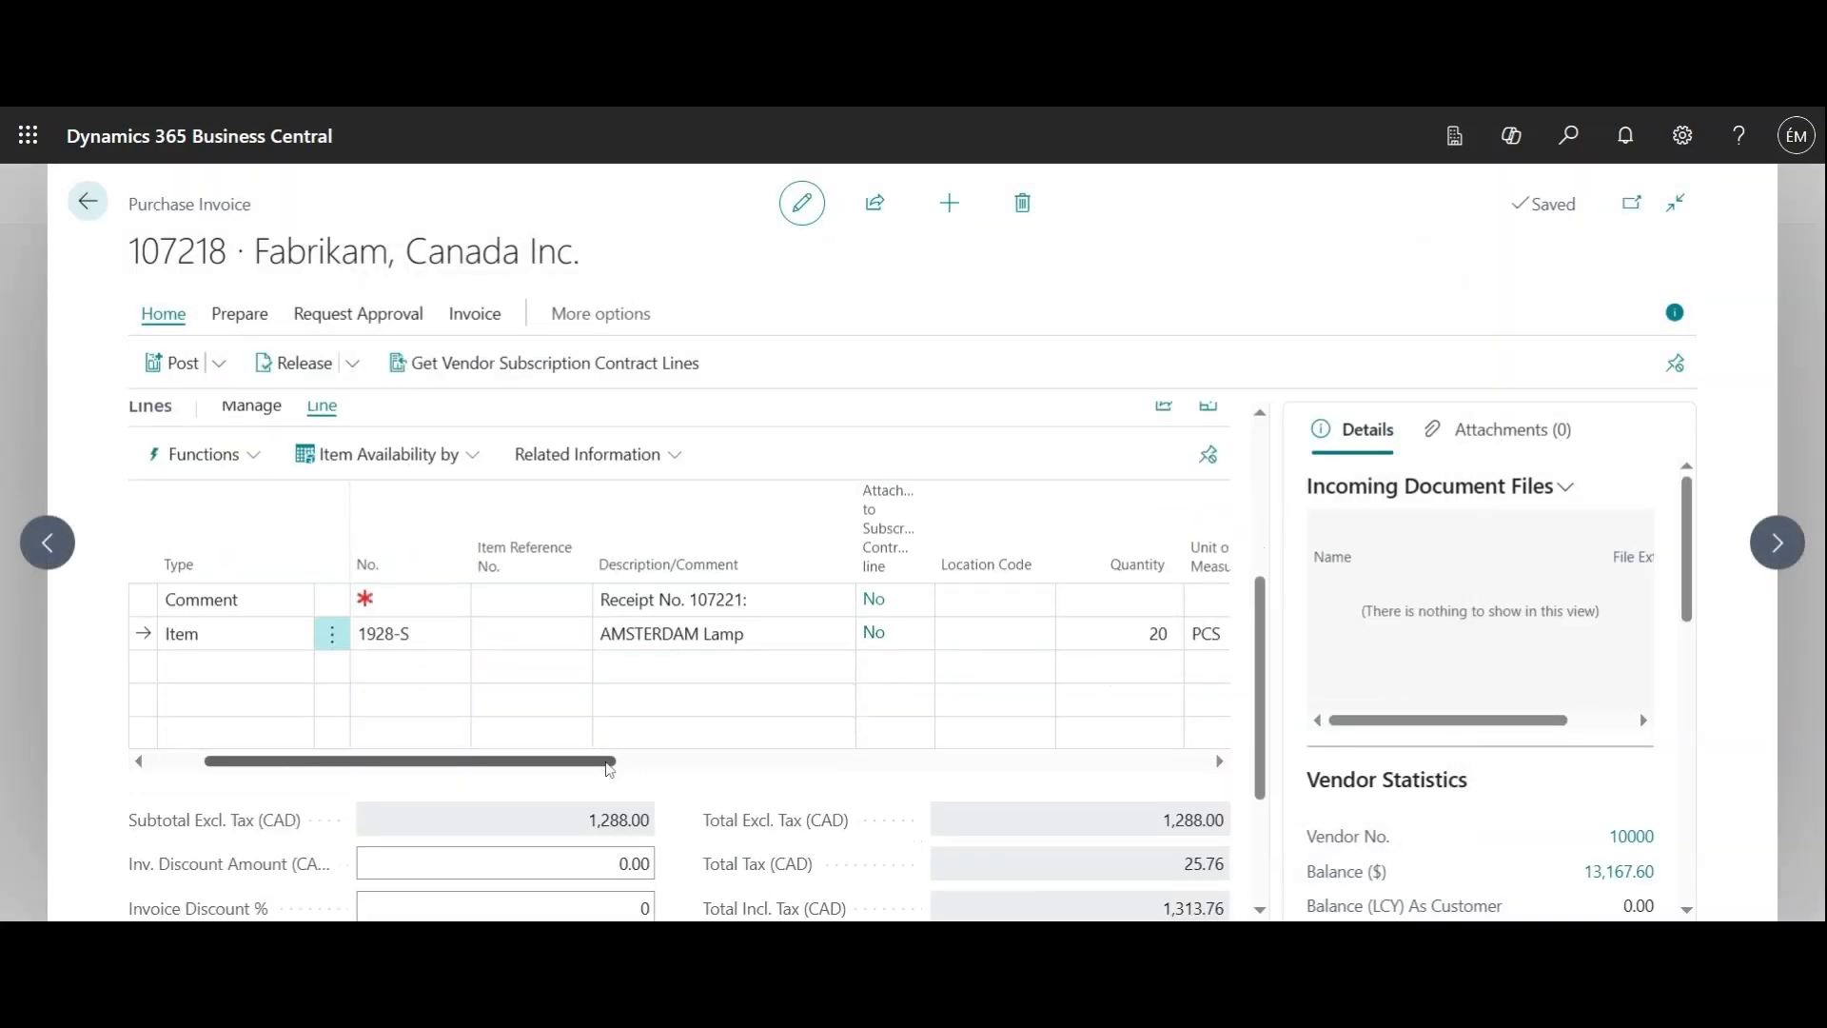
pyautogui.moveTo(553, 761); pyautogui.dragTo(852, 780)
pyautogui.moveTo(622, 763); pyautogui.dragTo(799, 789)
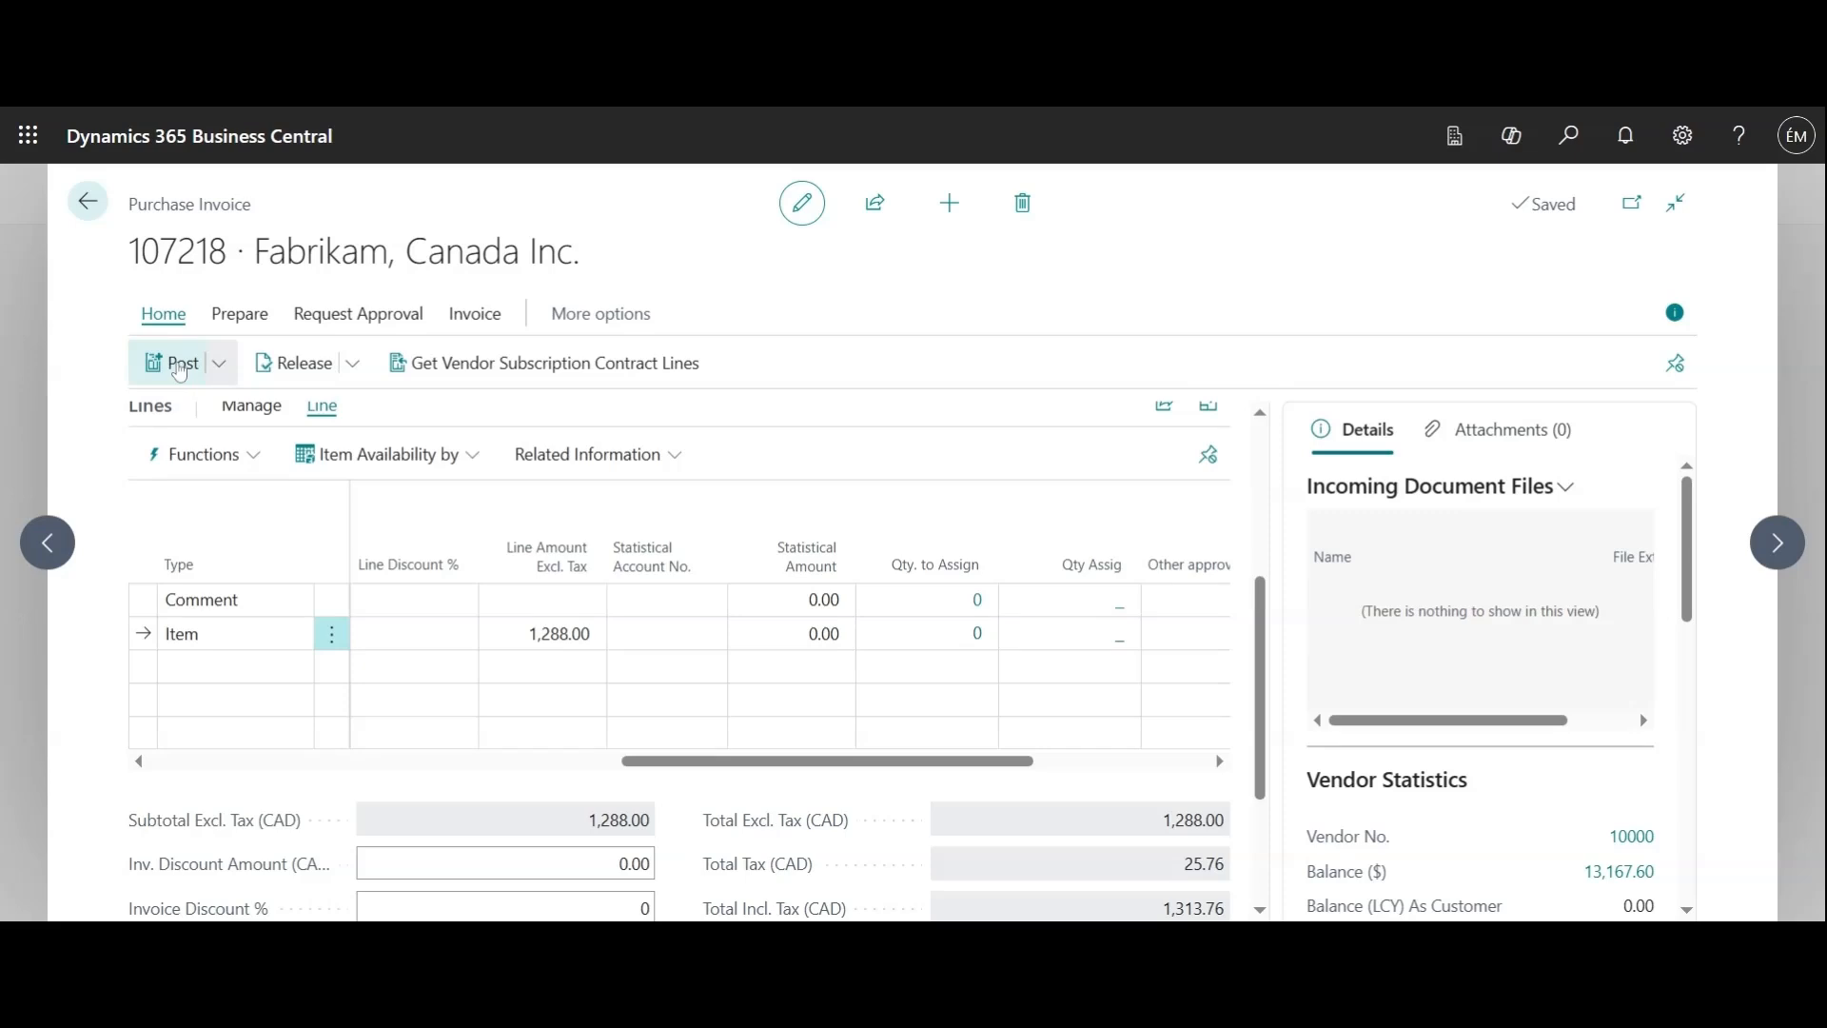
pyautogui.click(177, 370)
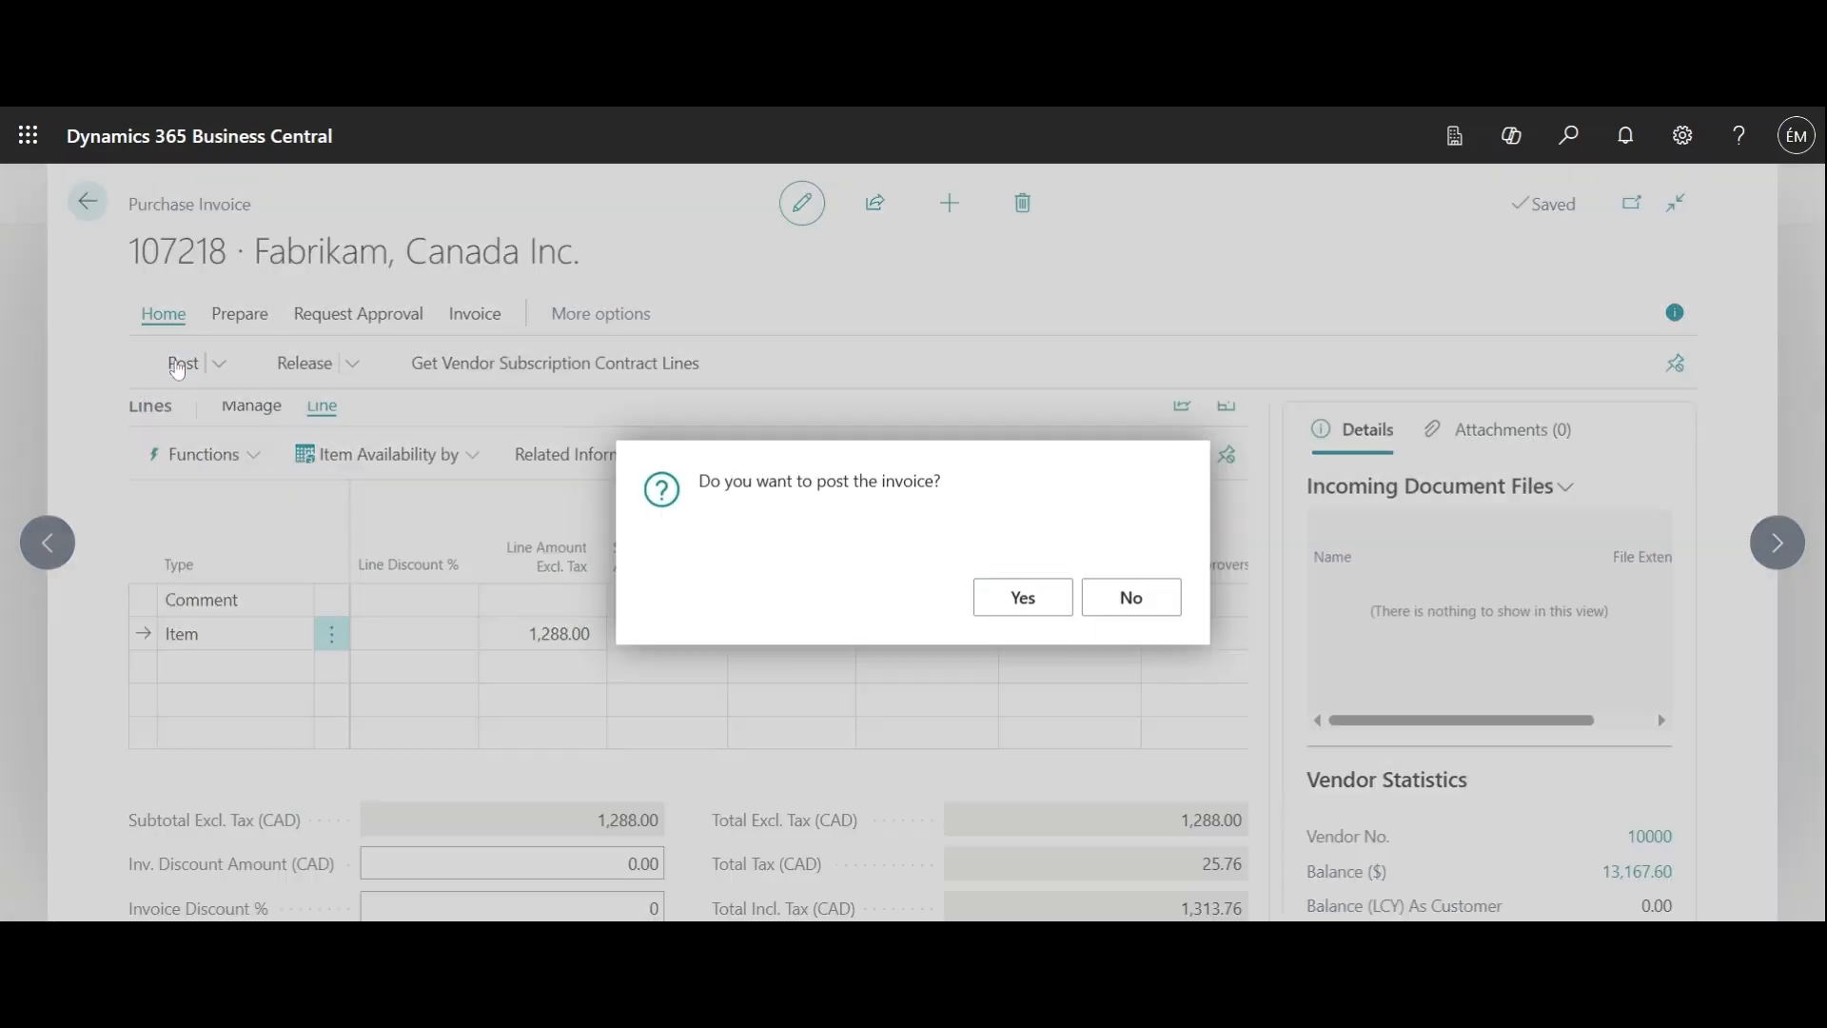
pyautogui.click(1043, 609)
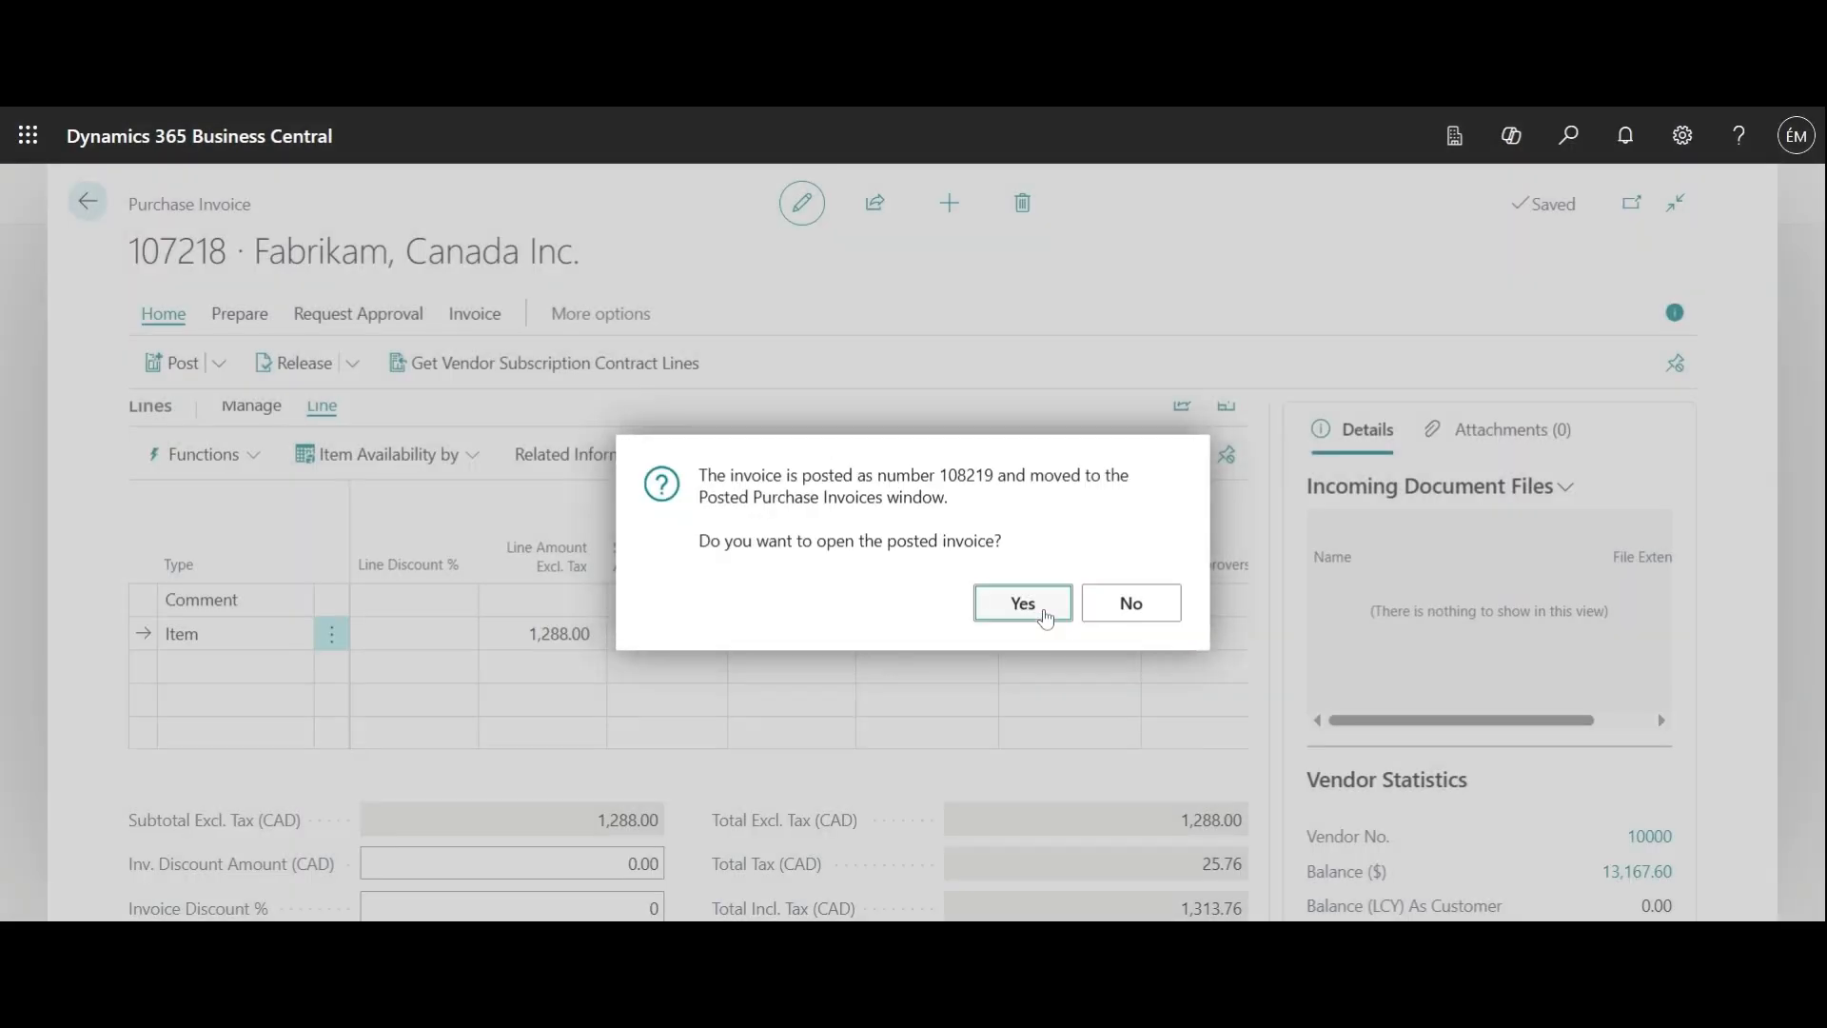
pyautogui.click(1045, 619)
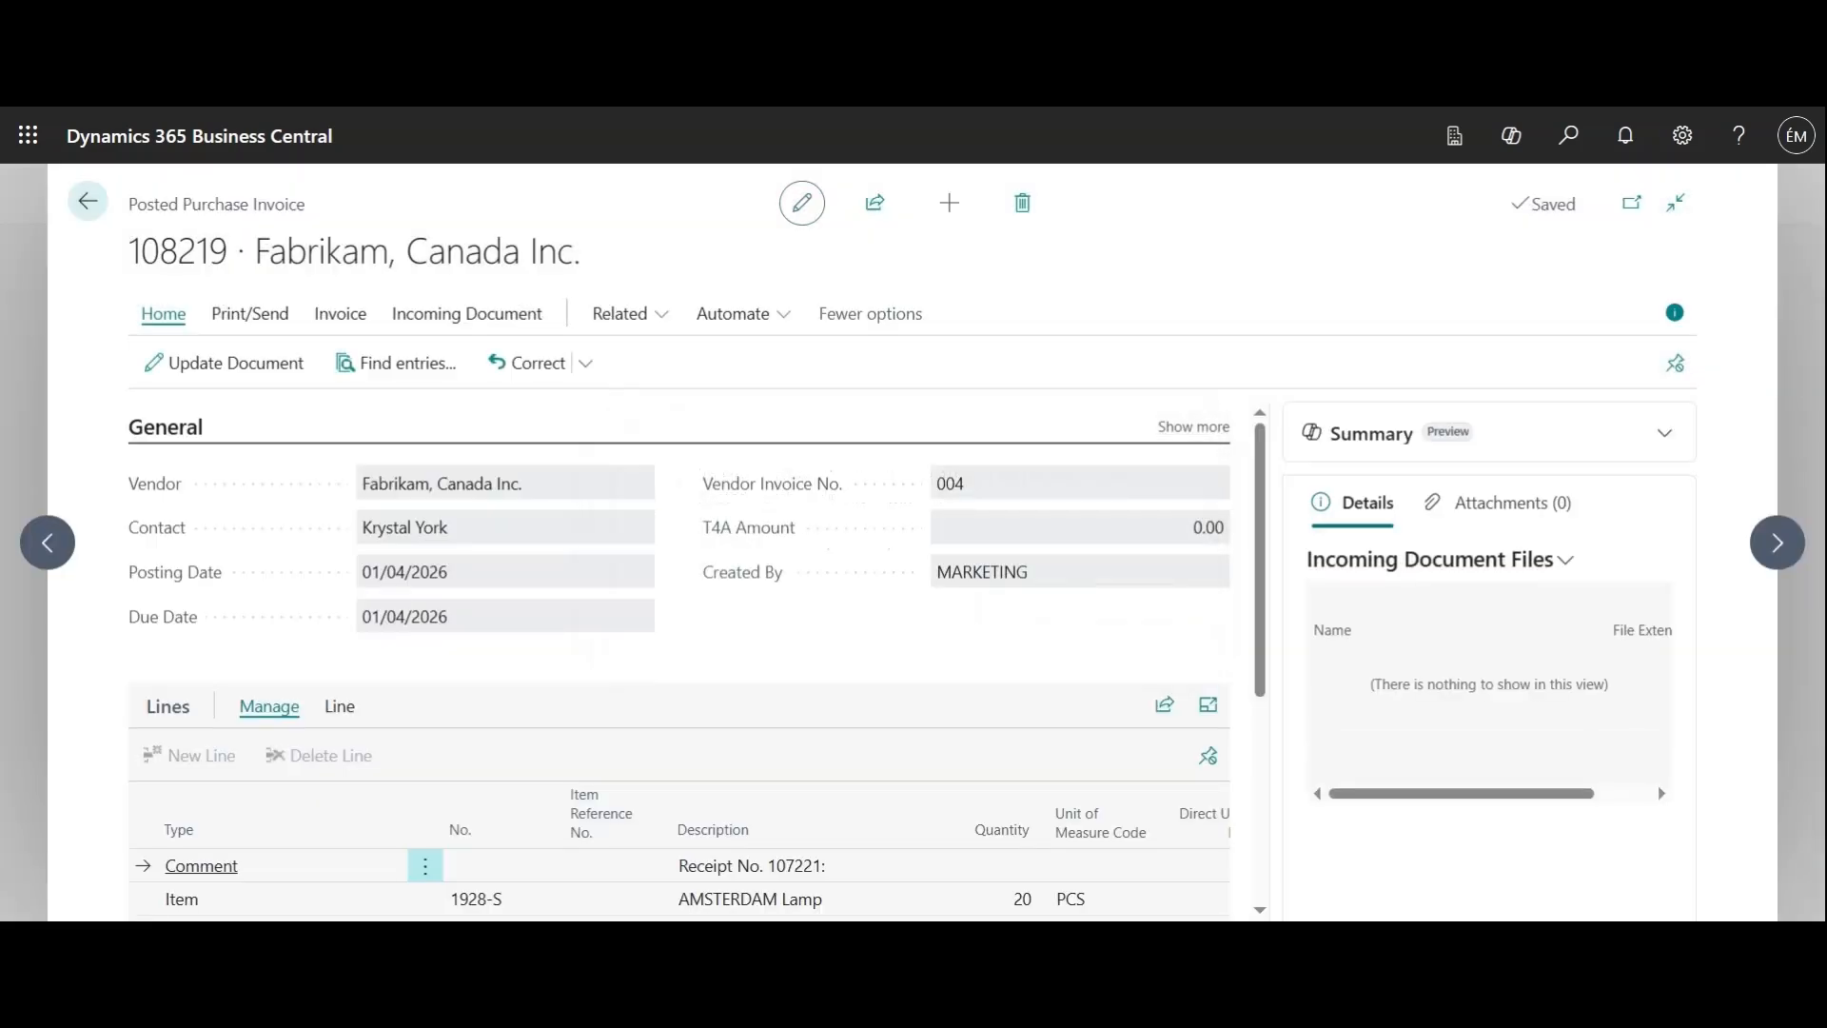